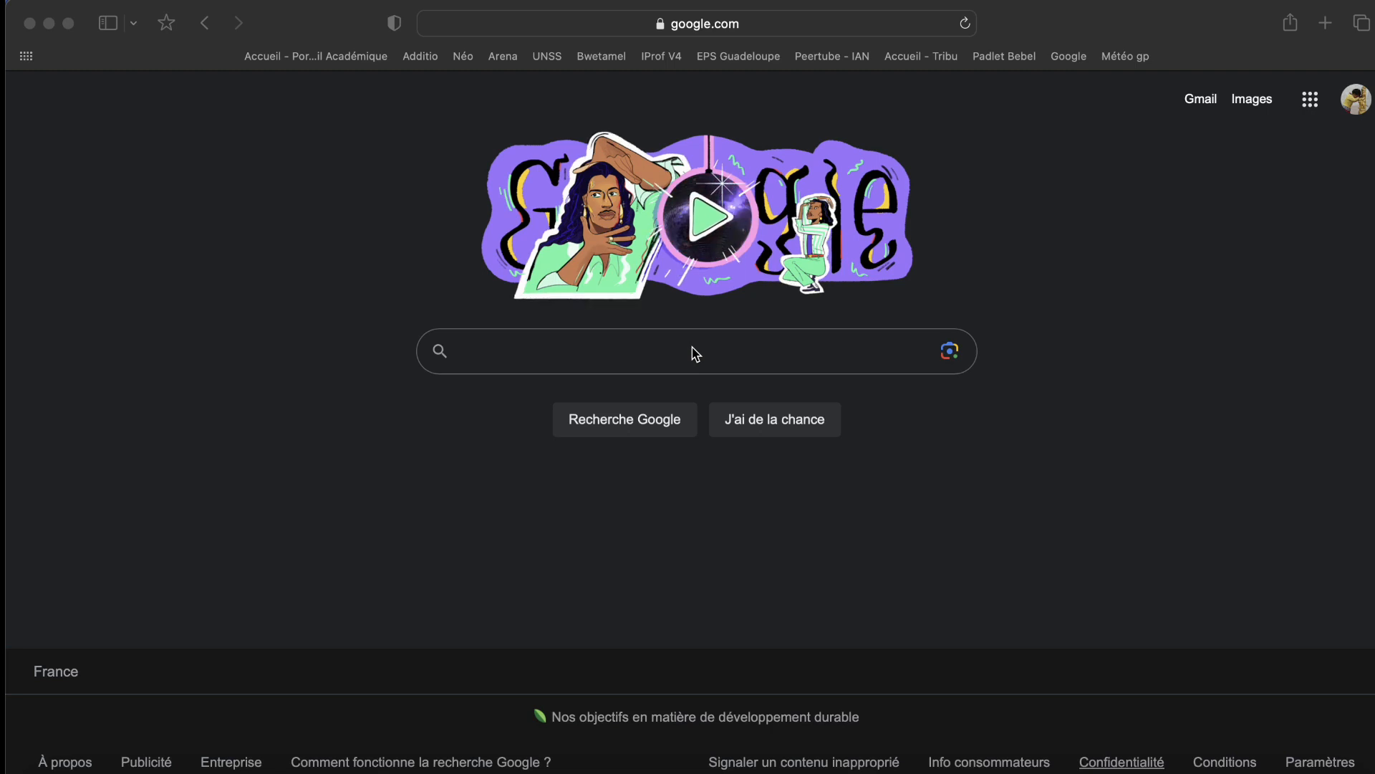
Search Google for "portail academie guadeloupe" and open the Académie de la Guadeloupe intranet access result
click(695, 353)
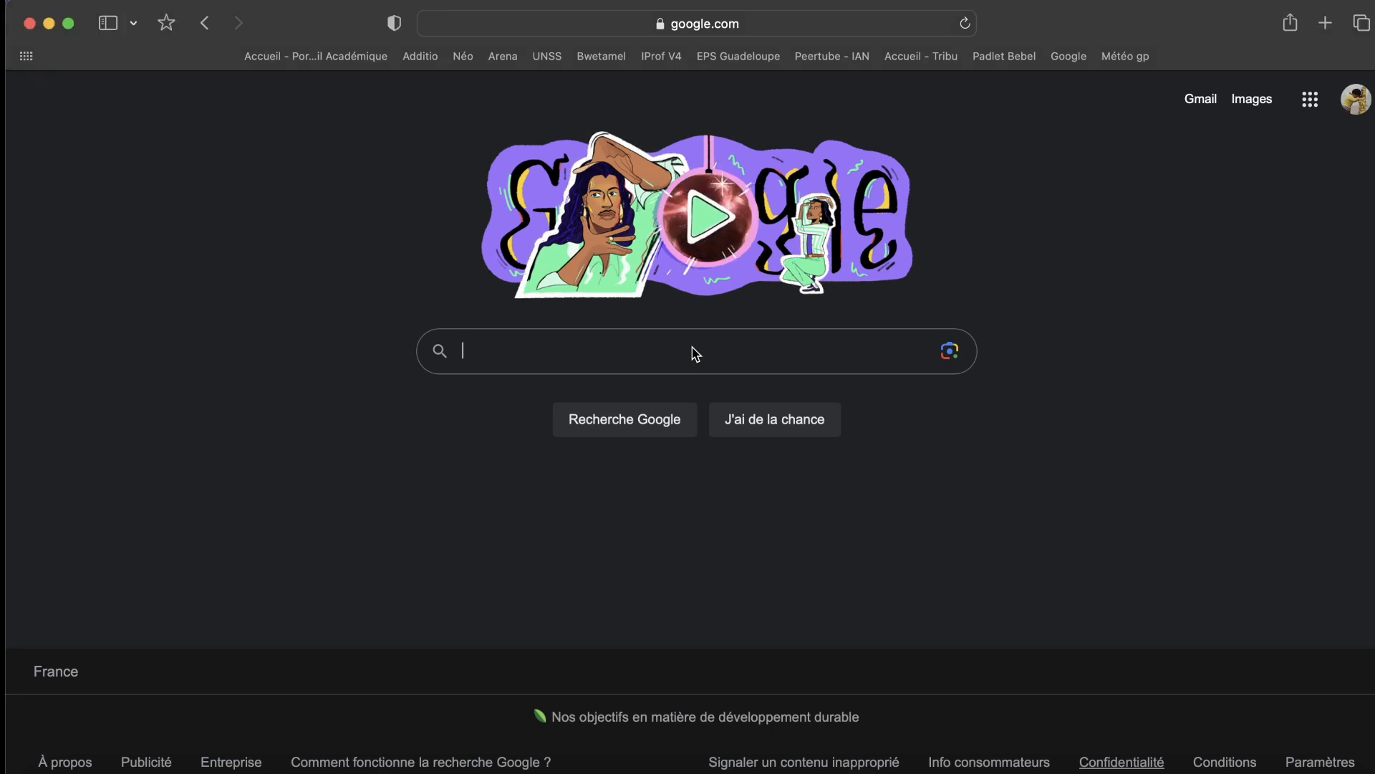
click(695, 353)
text(port)
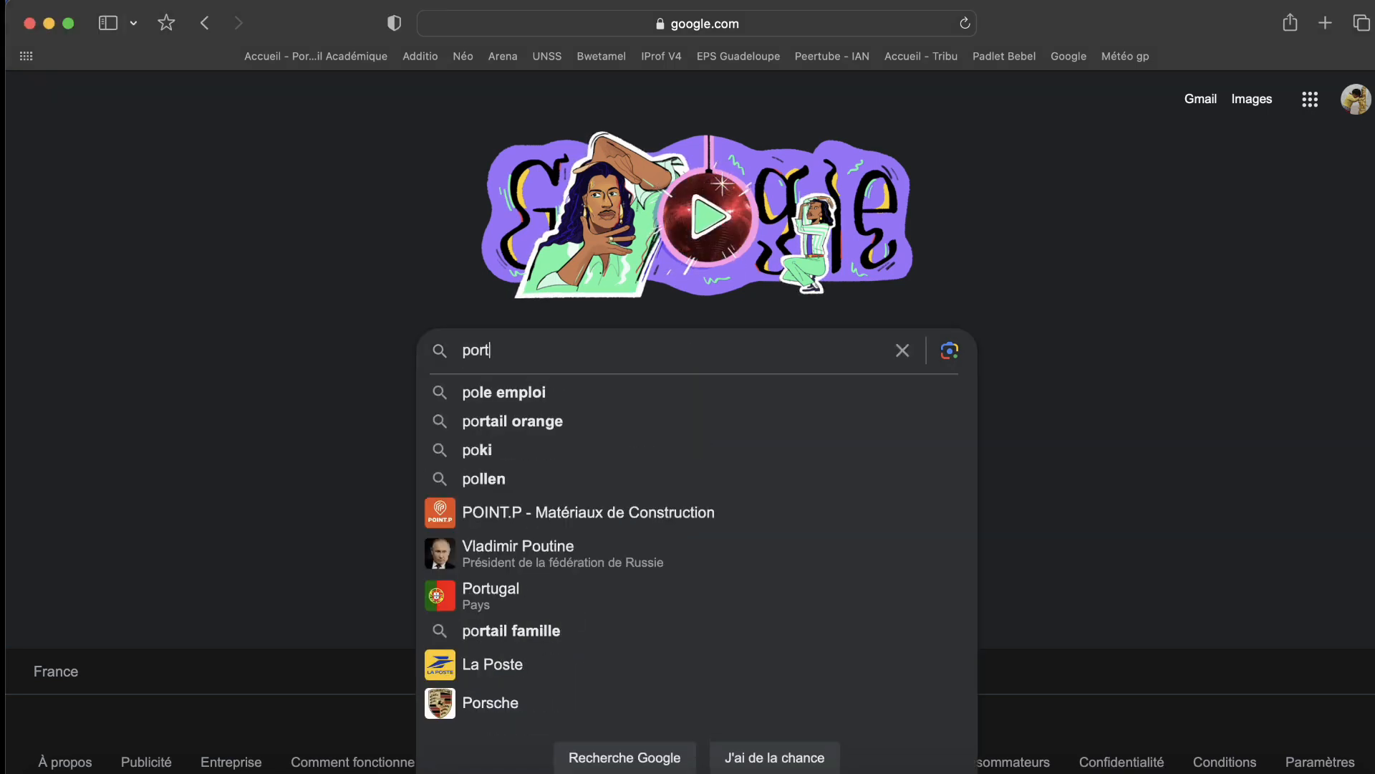
text(ail aca)
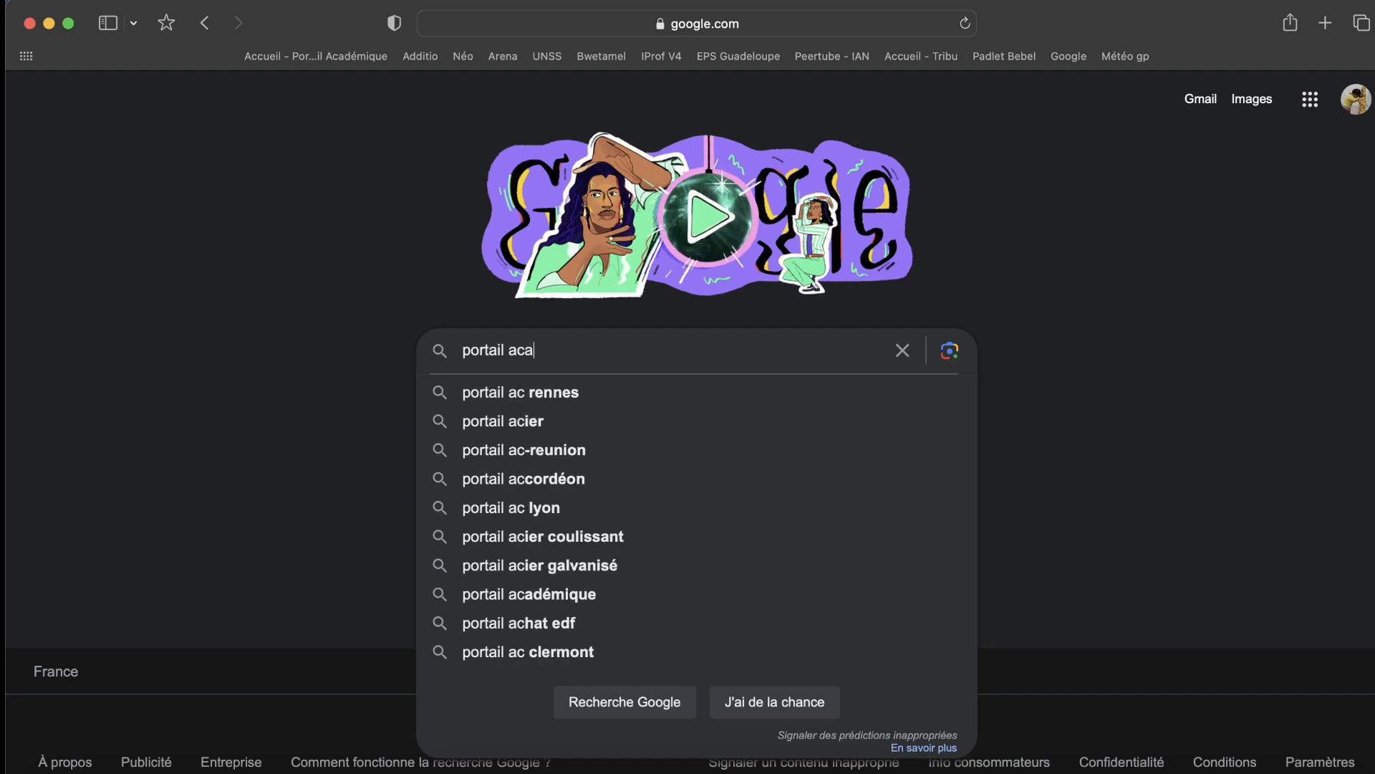
text(demie guadeloupe)
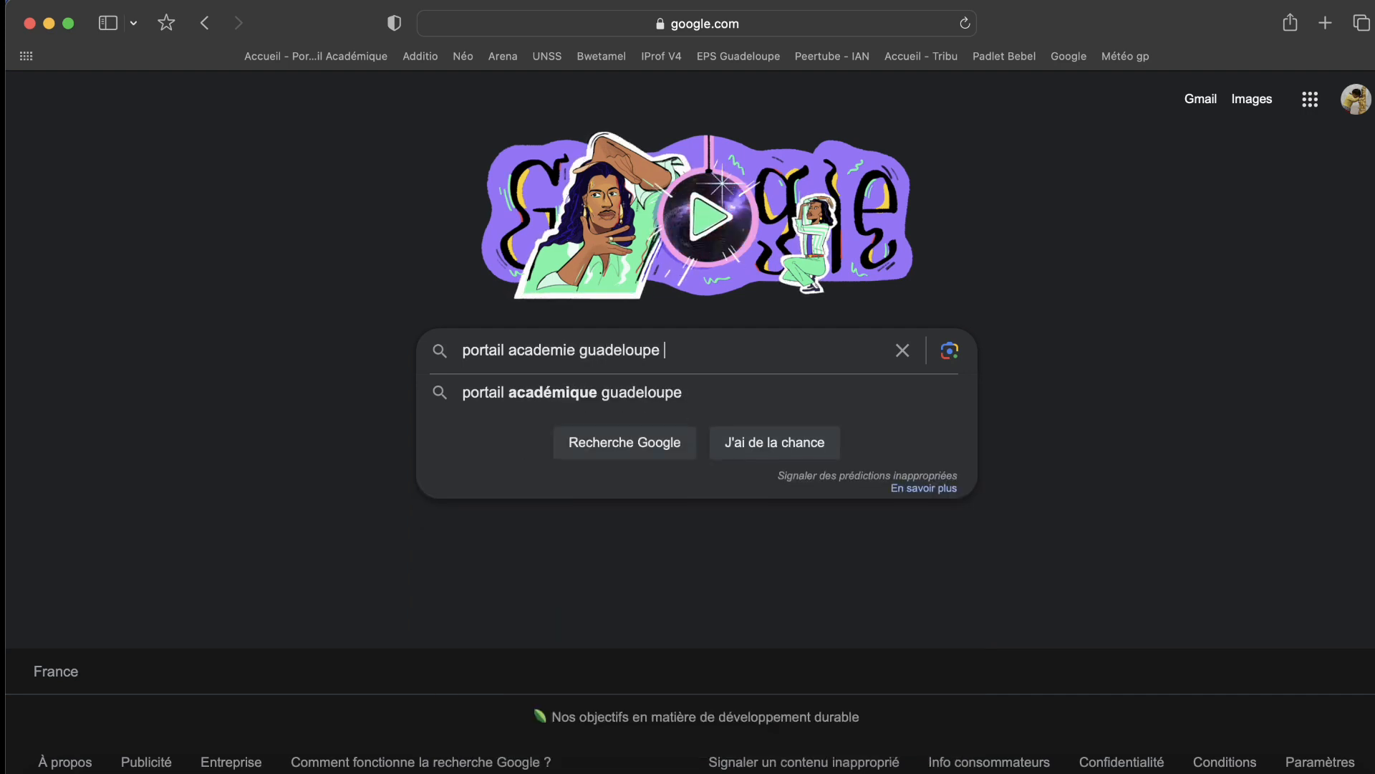
key(Return)
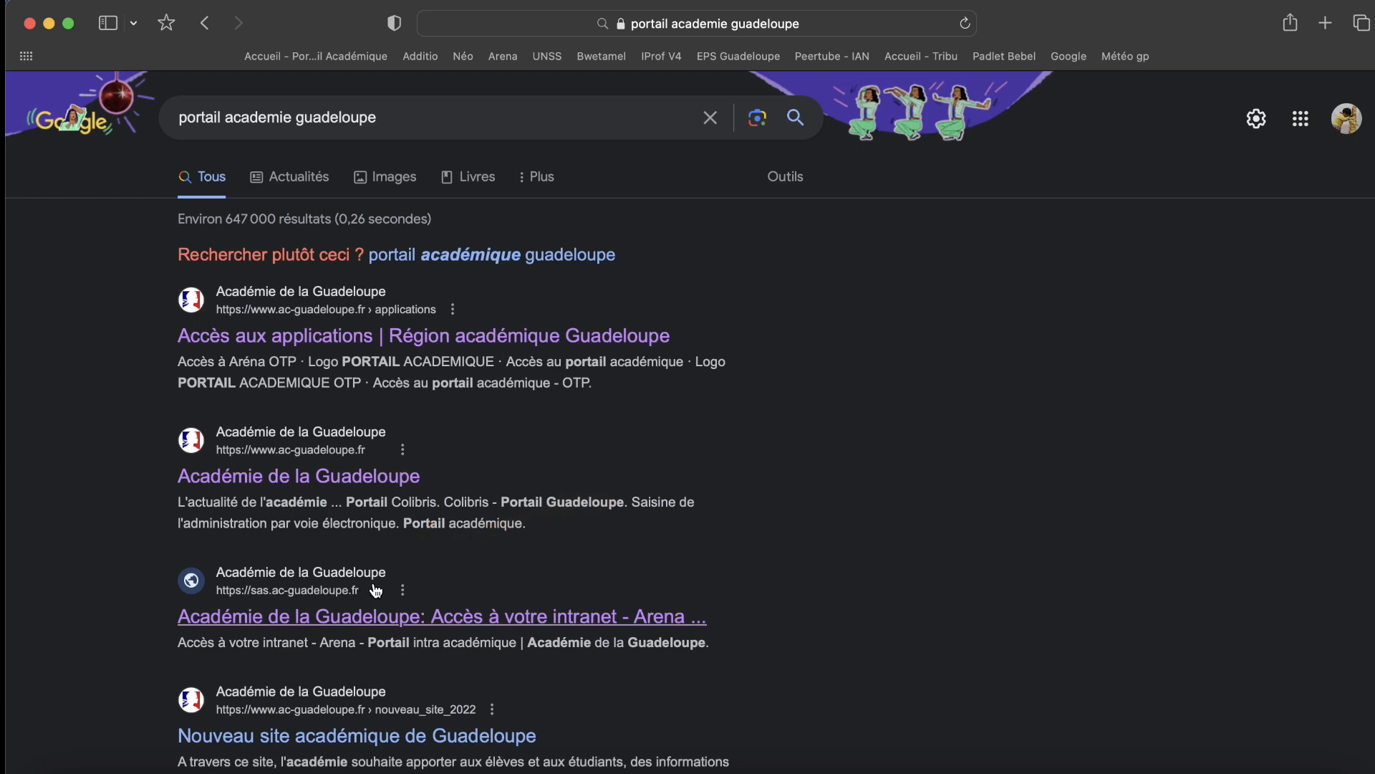
click(286, 623)
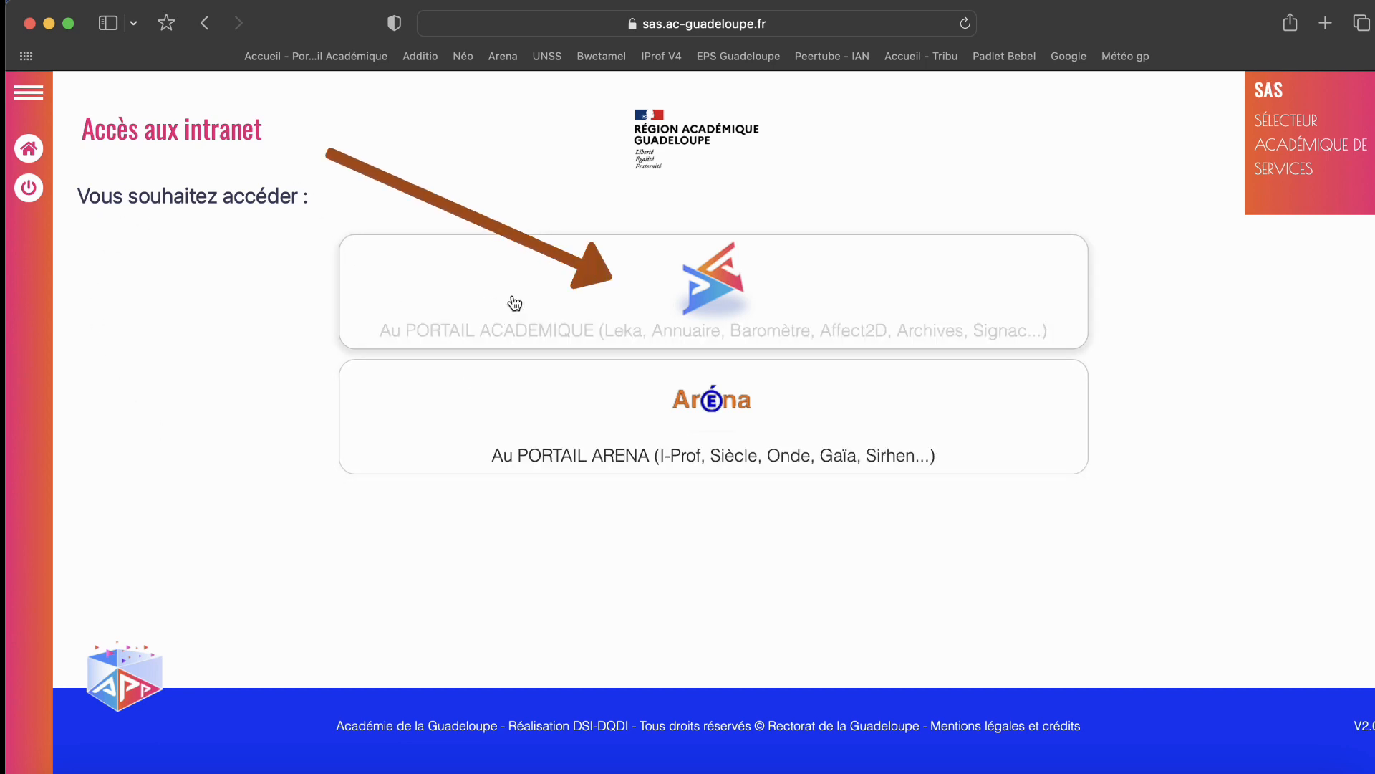
Choose the Portail Académique with access from outside the rectorat and establishment, and sign in with the saved identifier and password
click(547, 294)
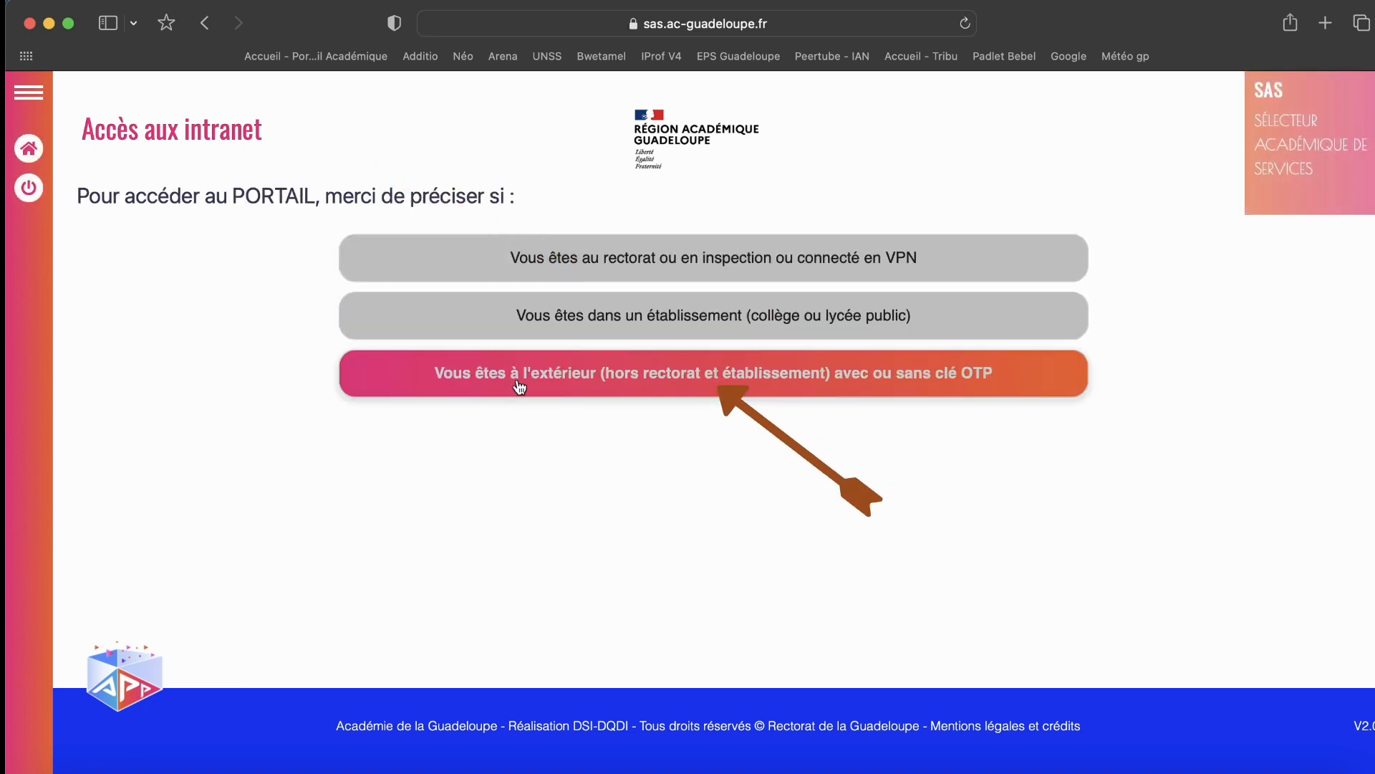
click(519, 386)
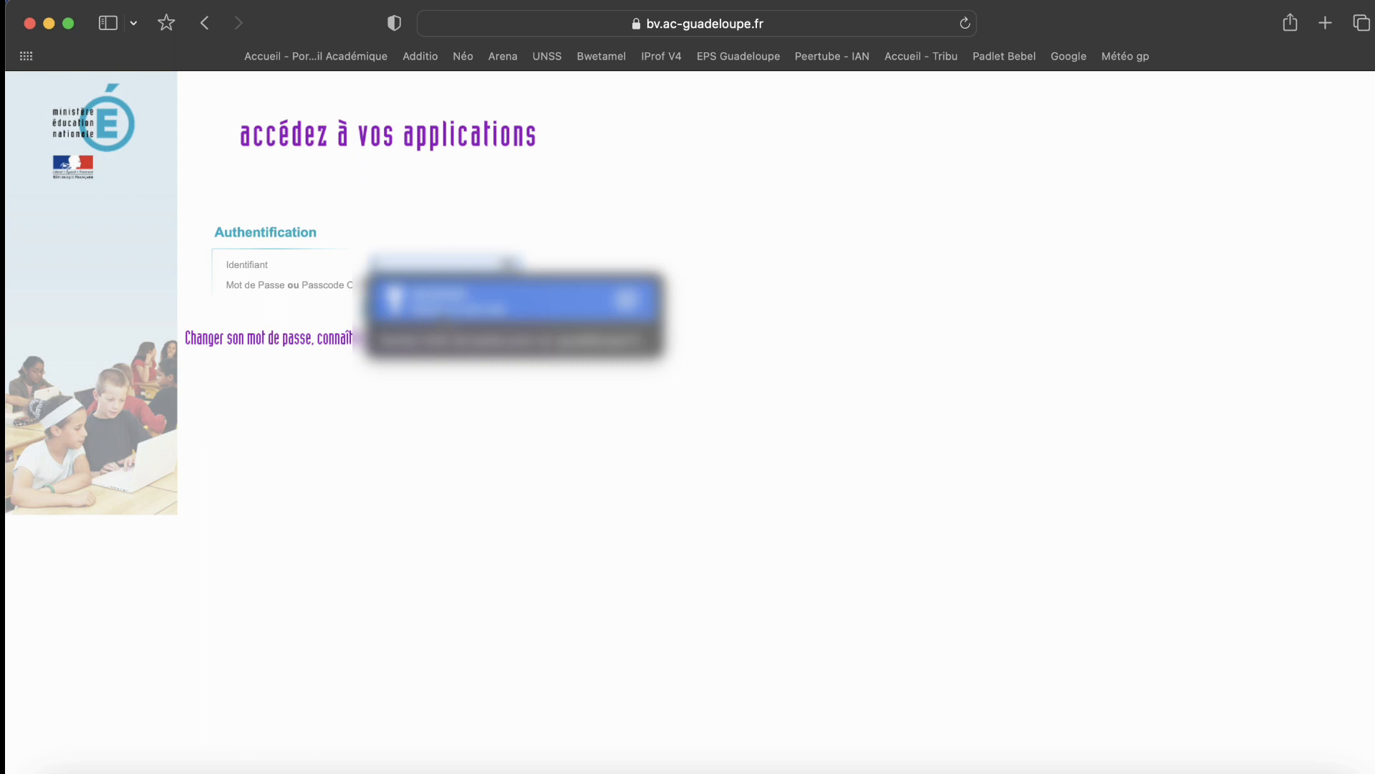
click(445, 315)
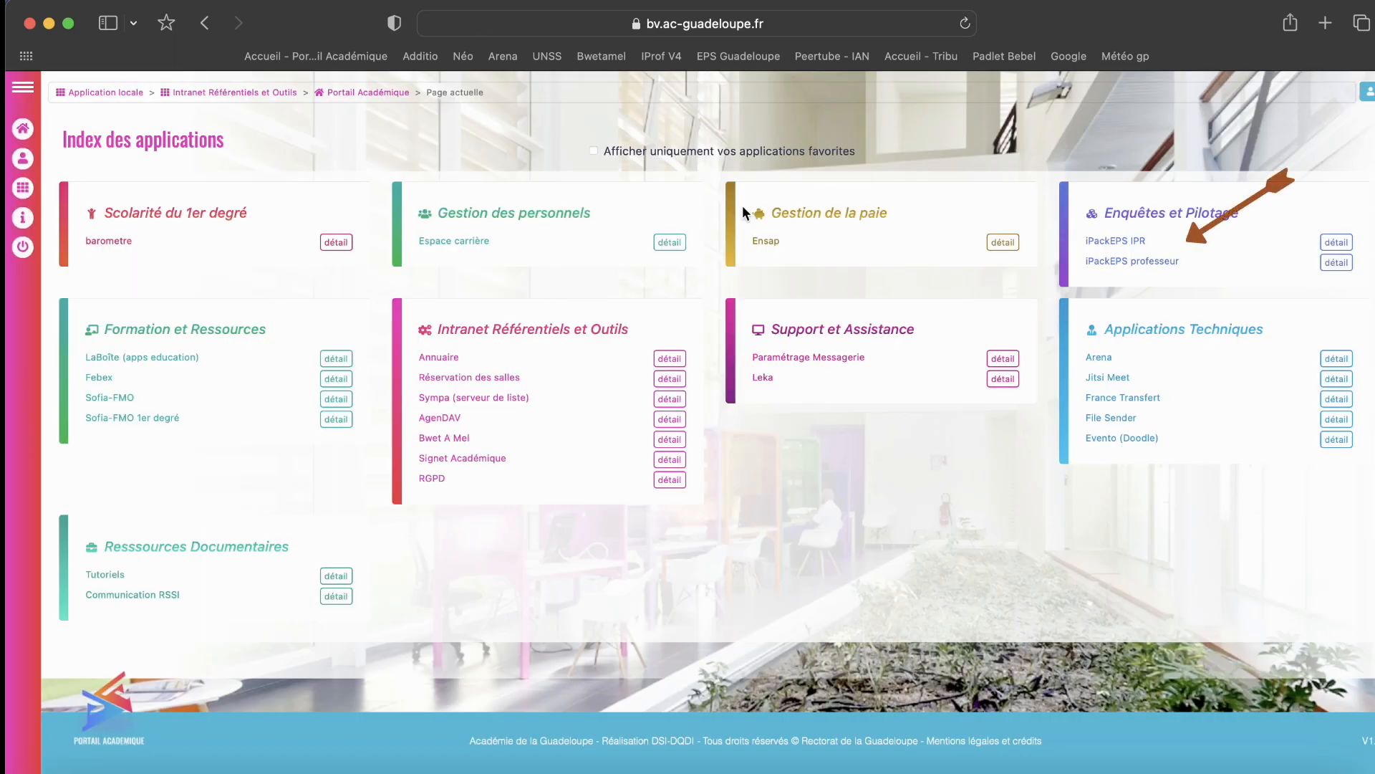
Open iPackEPS professeur and enter Collège BEBEL - SAINTE-ROSE for the 2022-2023 school year
click(1117, 262)
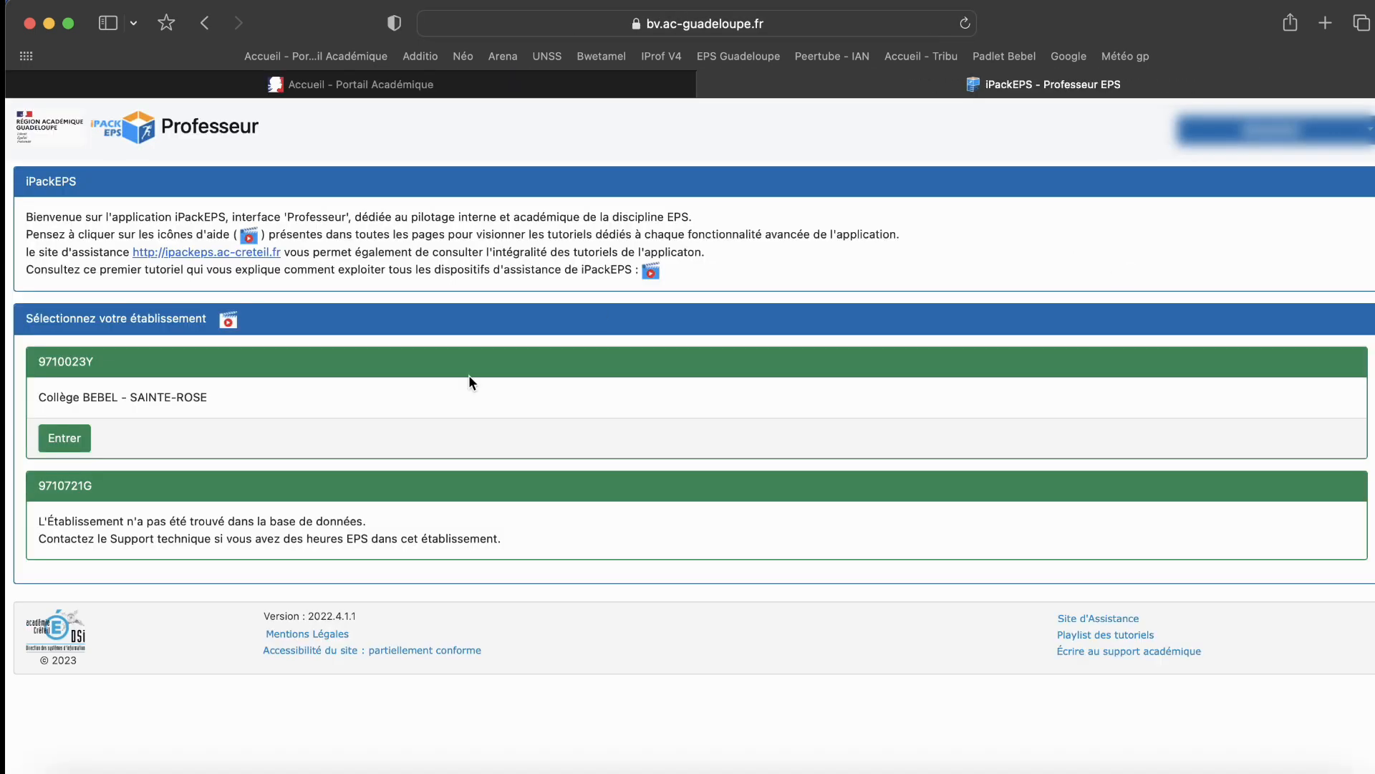
click(66, 438)
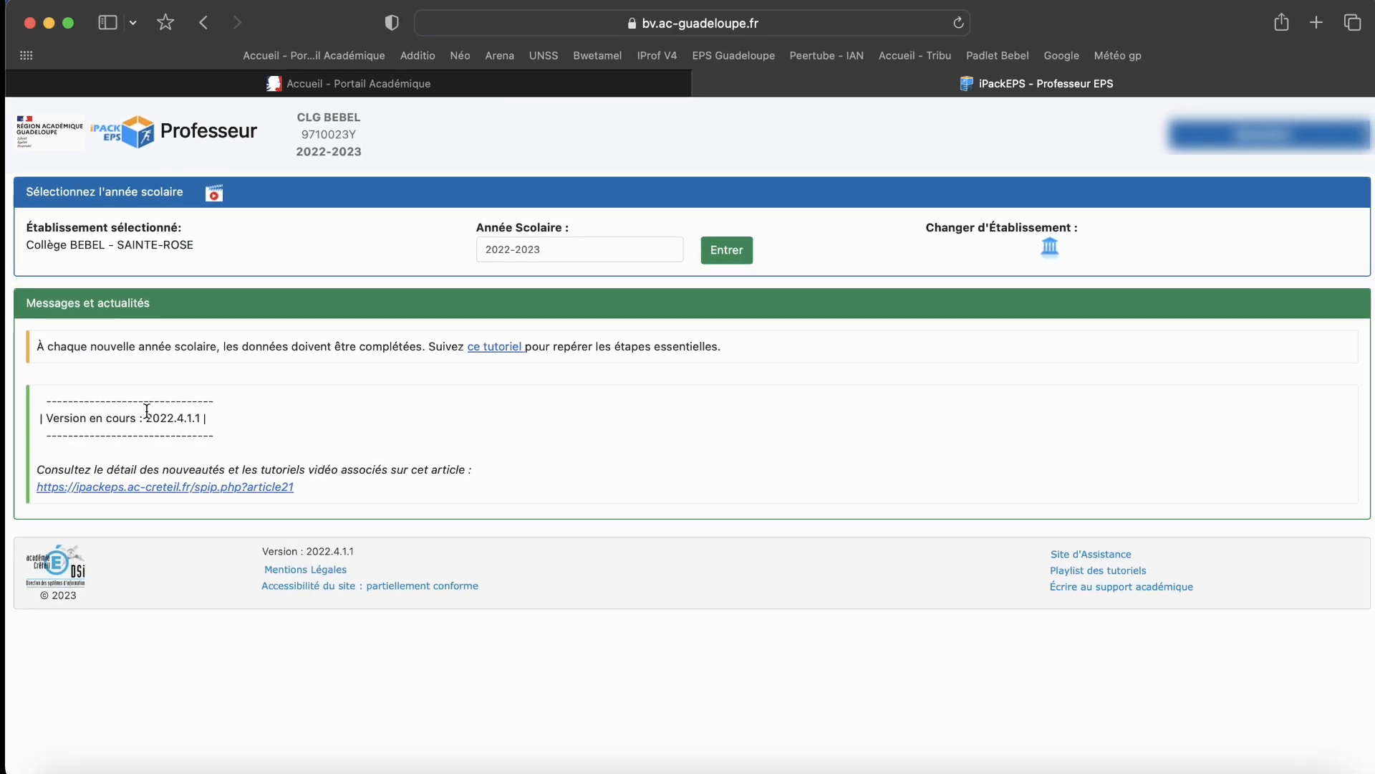
click(699, 249)
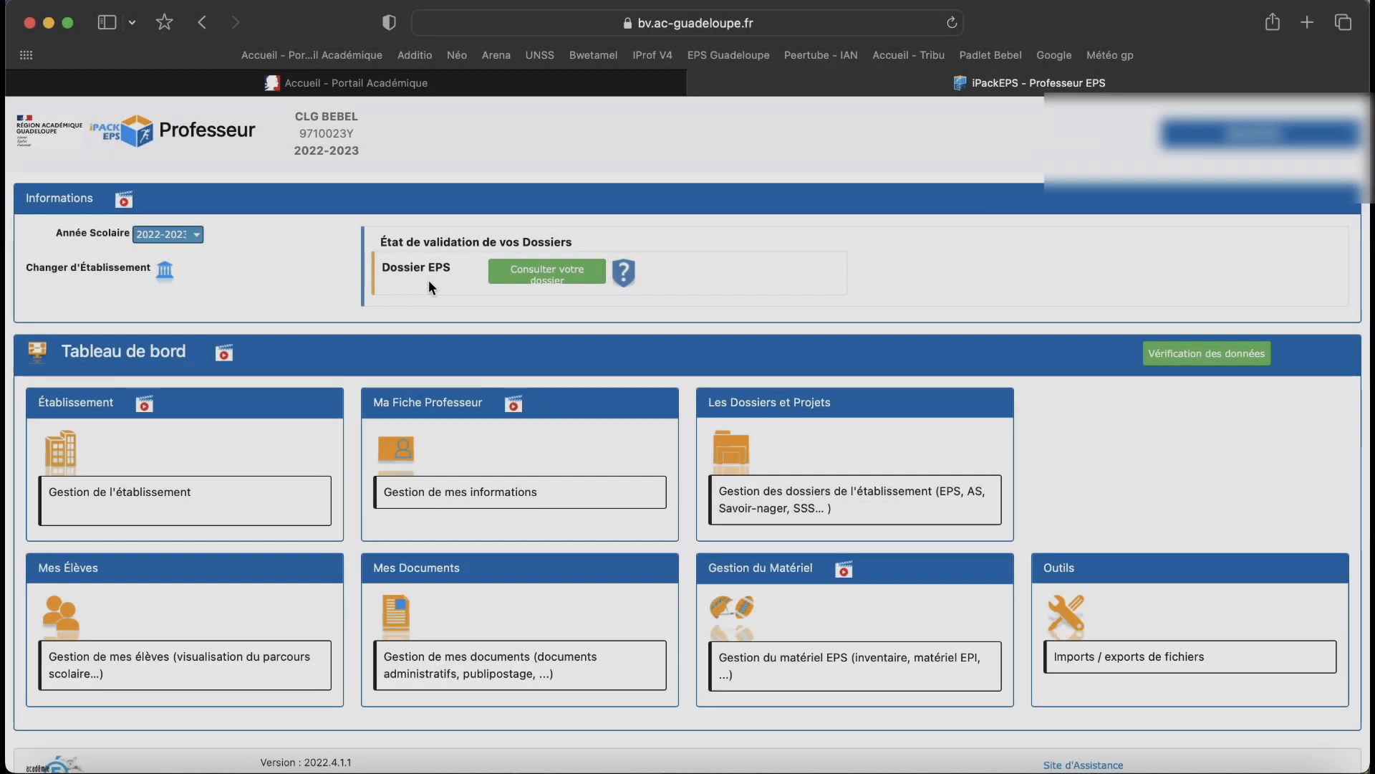
Open the teacher record and review its status, weekly service hours, functions and particular competences
scroll(430, 285, down, 1)
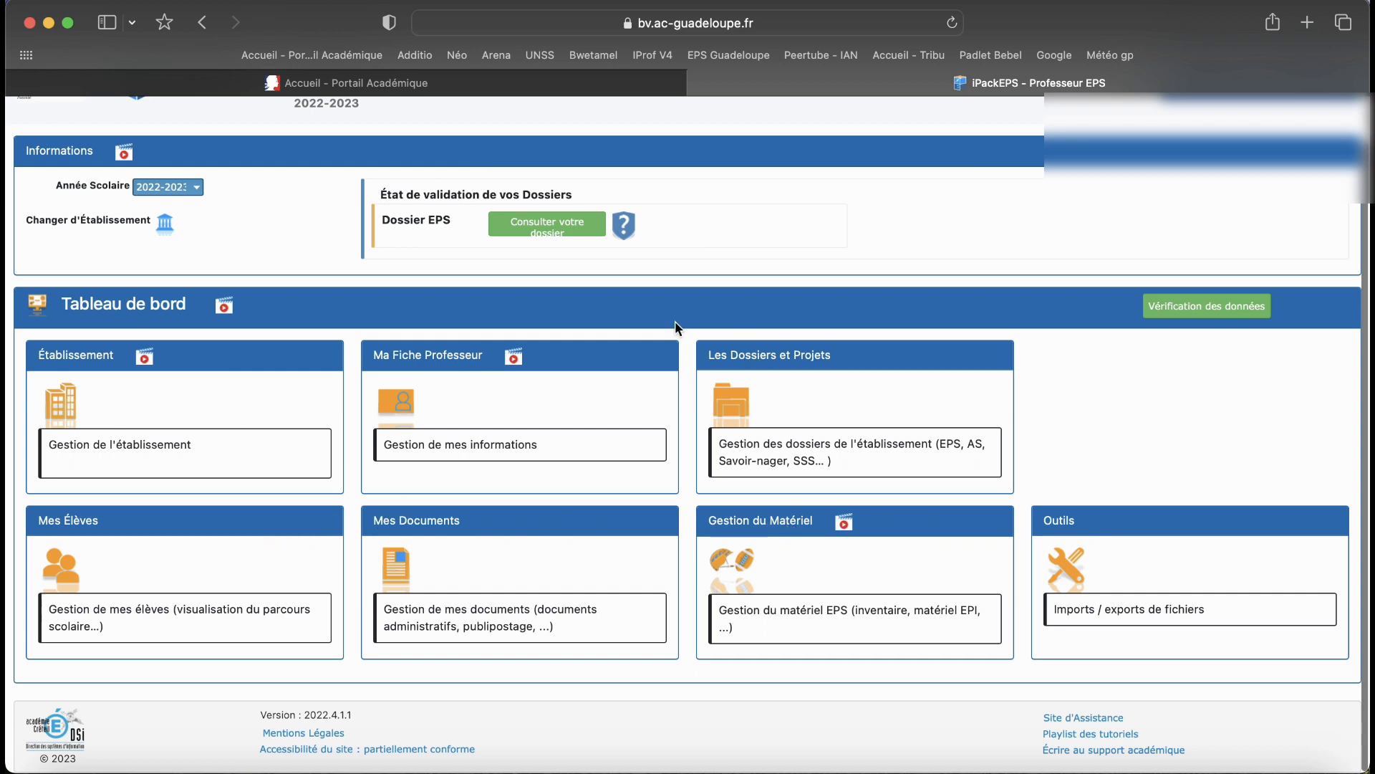
click(393, 390)
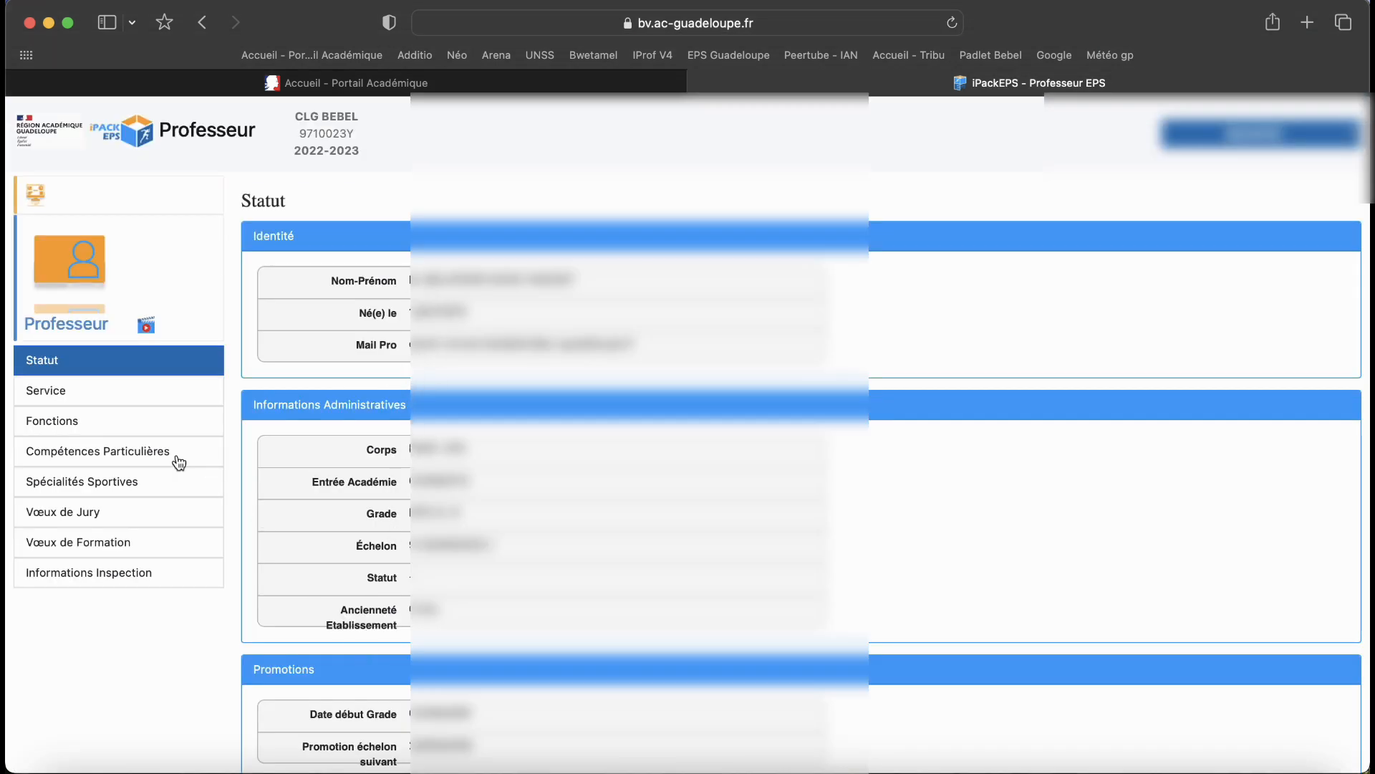
click(121, 395)
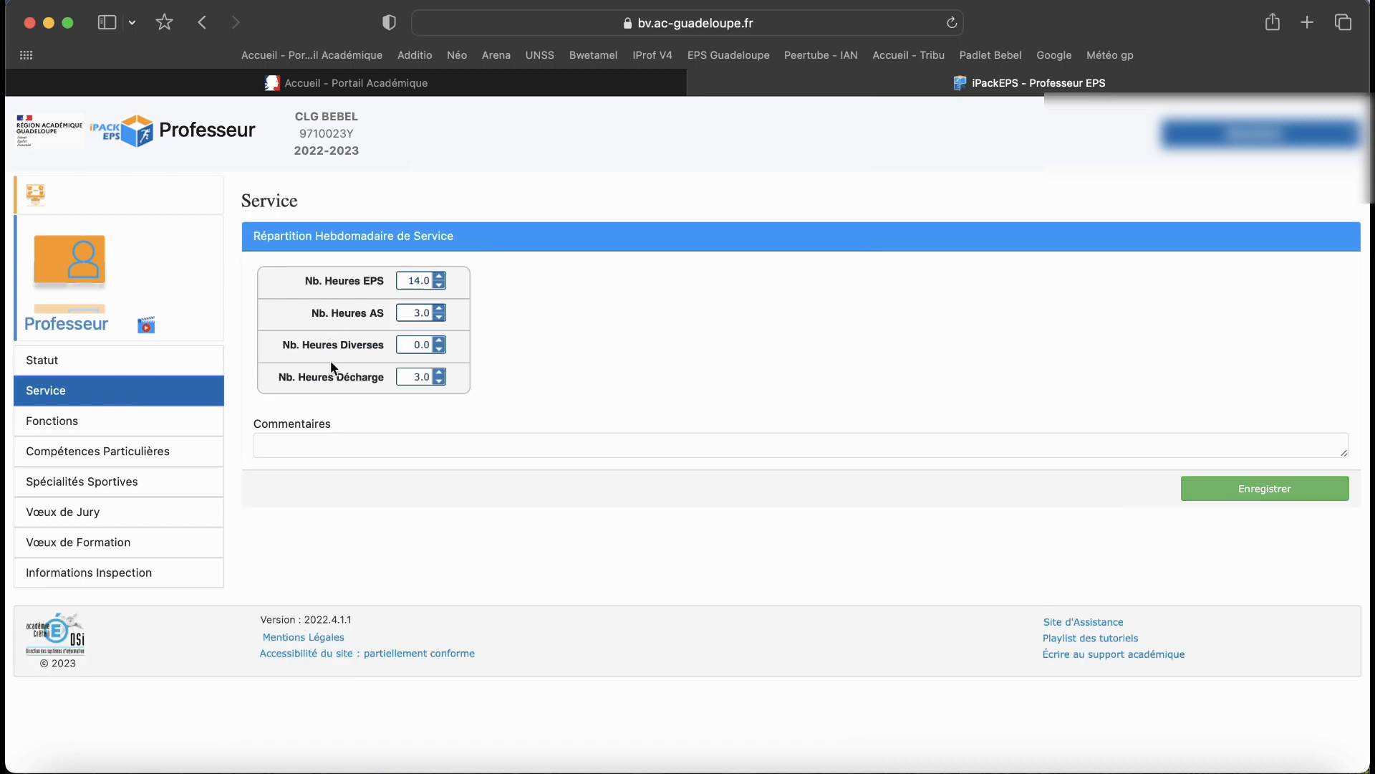
click(126, 423)
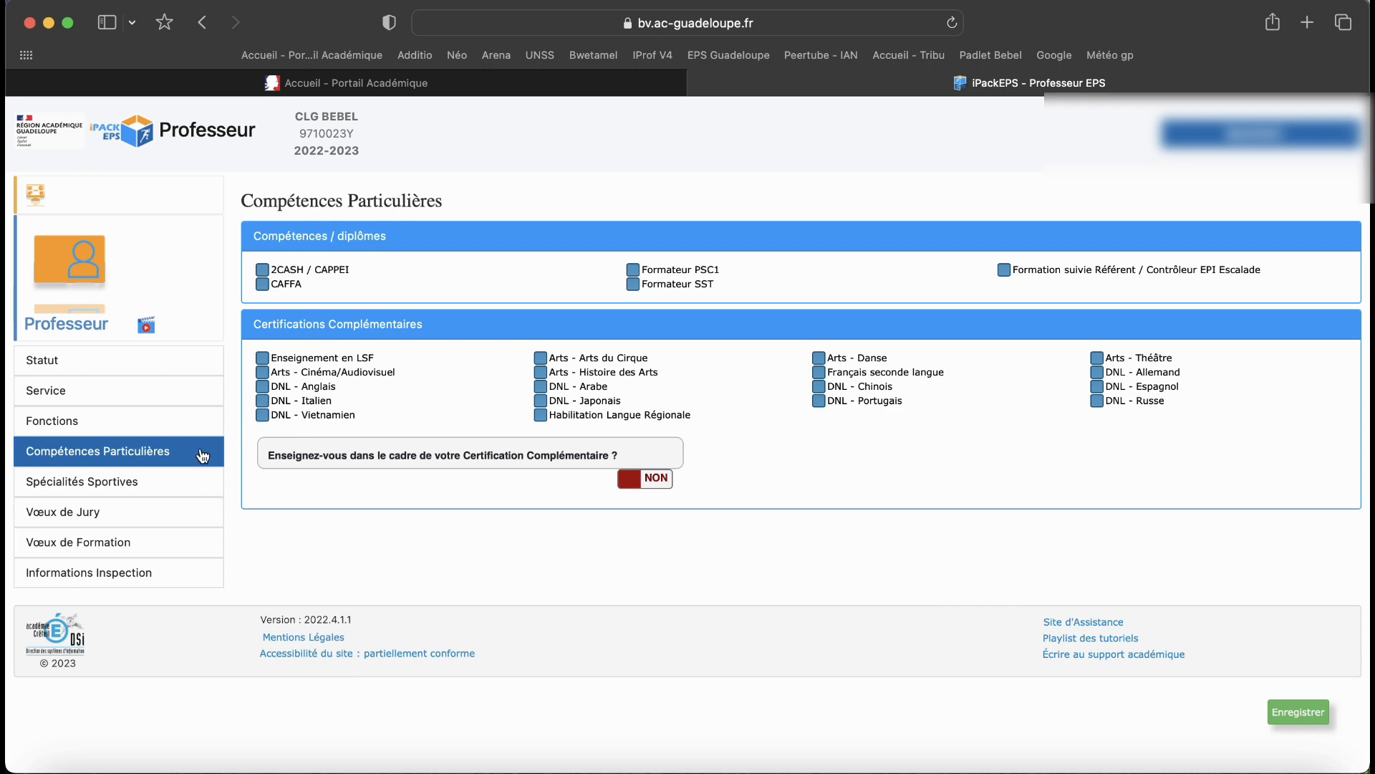
Examine the sports specialities, including the first speciality's activity choices and diploma, and view the training wishes
click(165, 481)
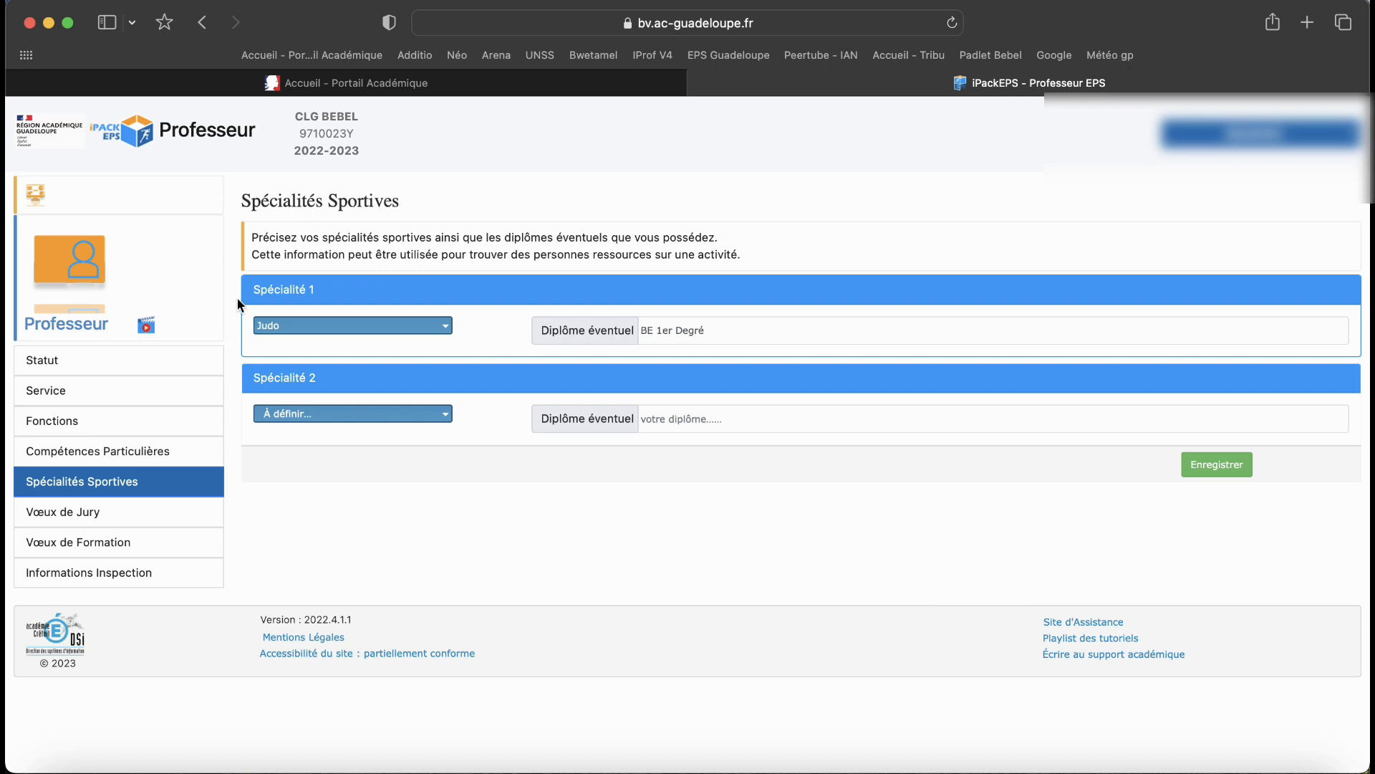
click(354, 326)
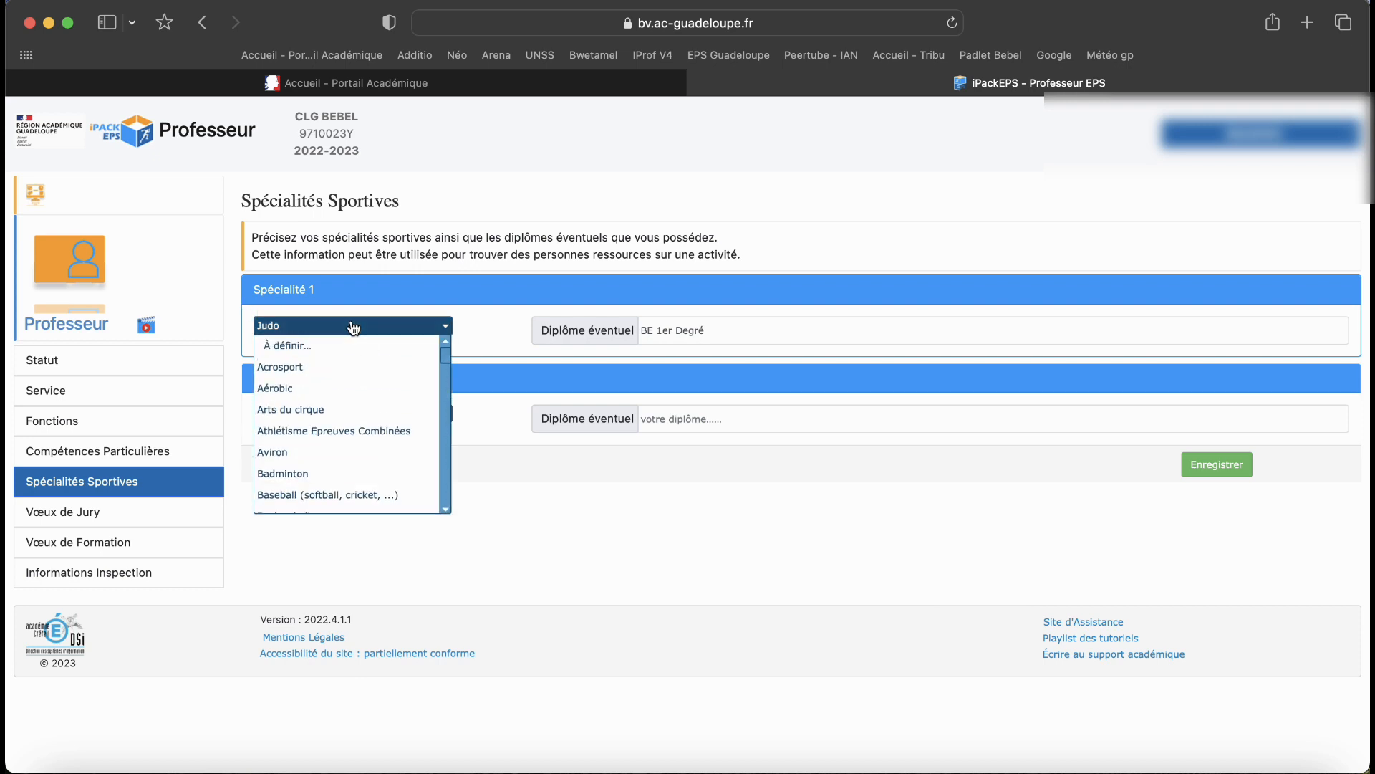
click(354, 326)
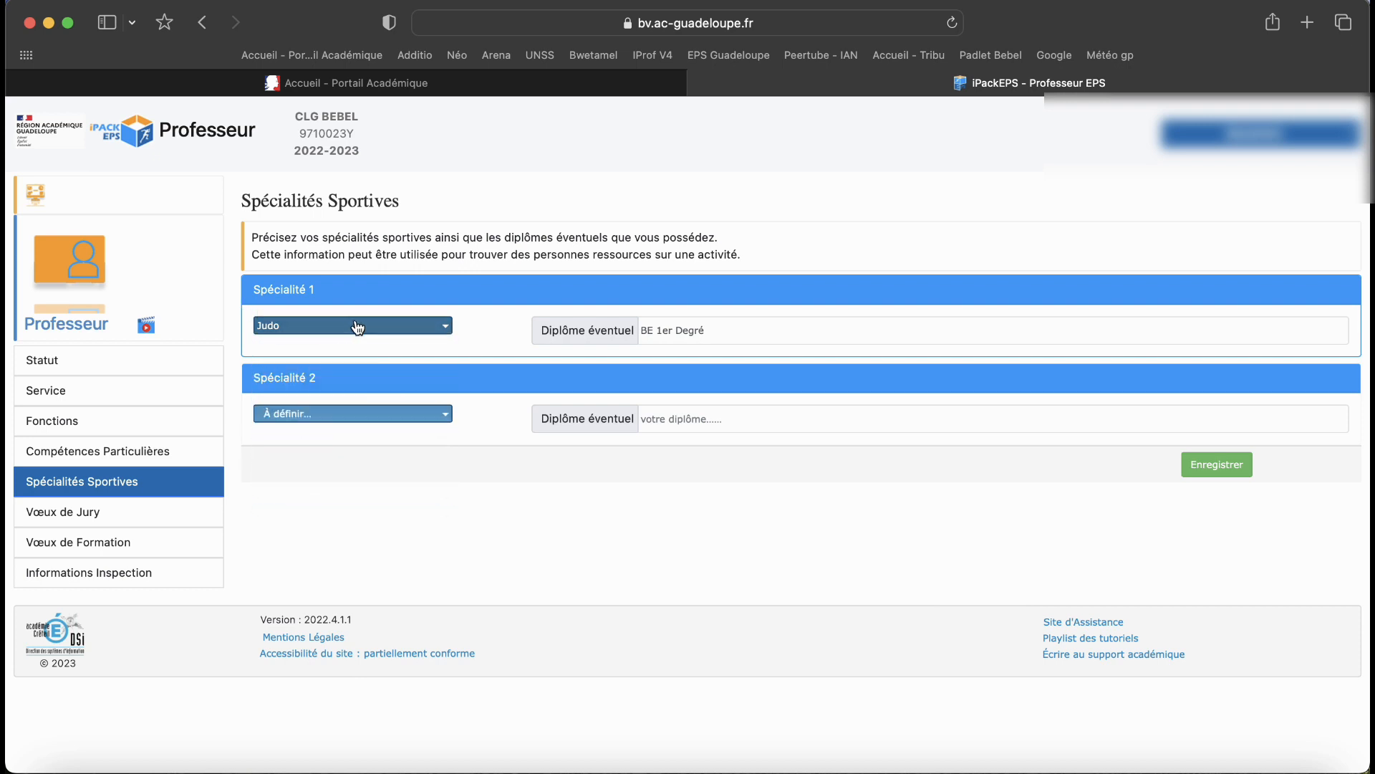
click(690, 329)
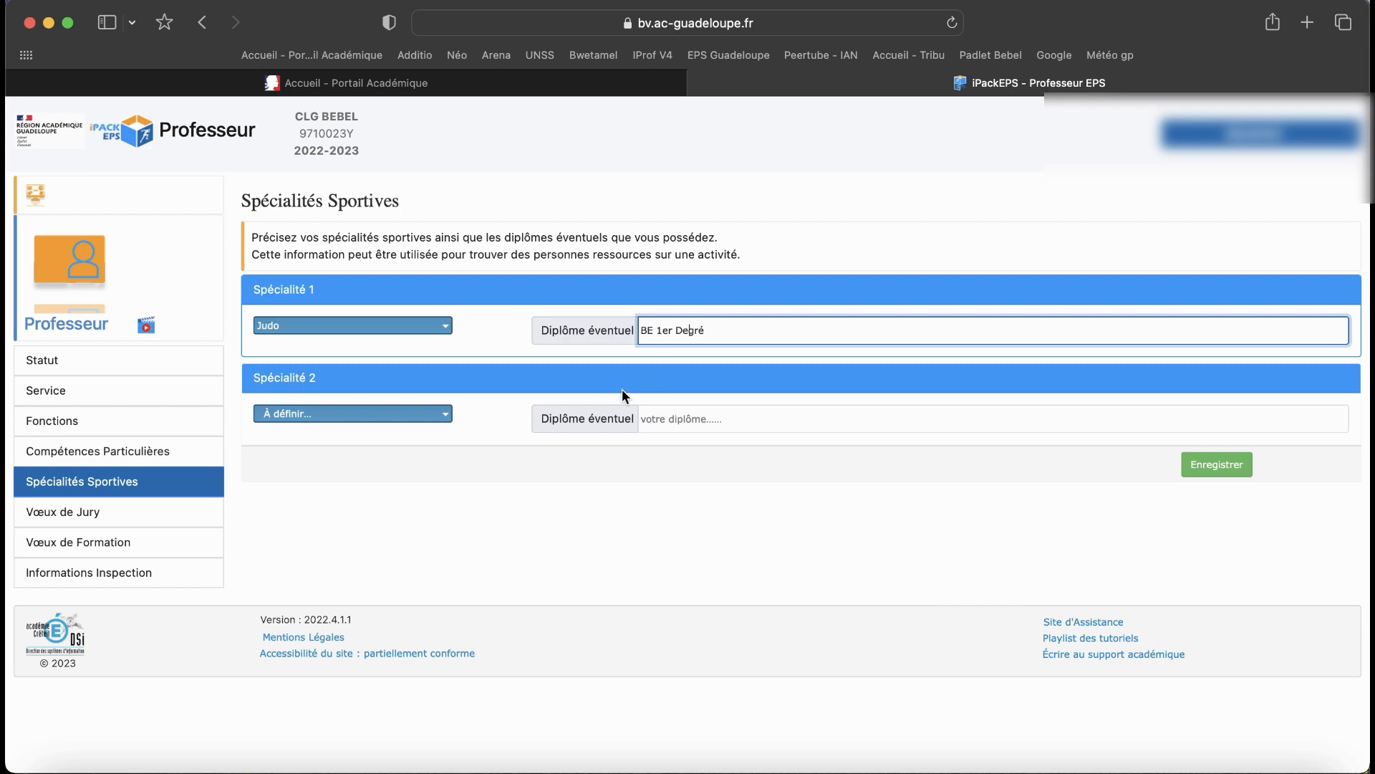
click(149, 543)
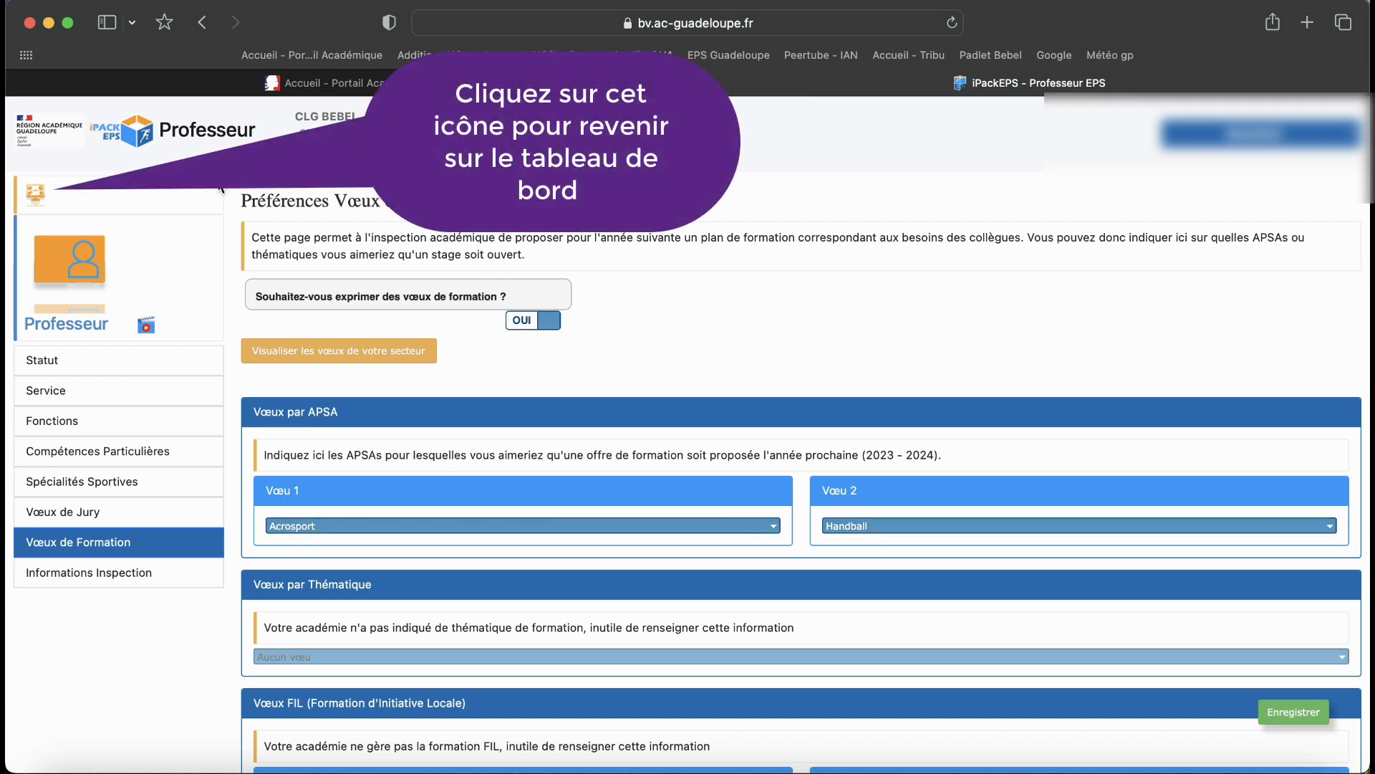
Return to the dashboard and open the Dossier EPS within Les Dossiers et Projets
click(40, 194)
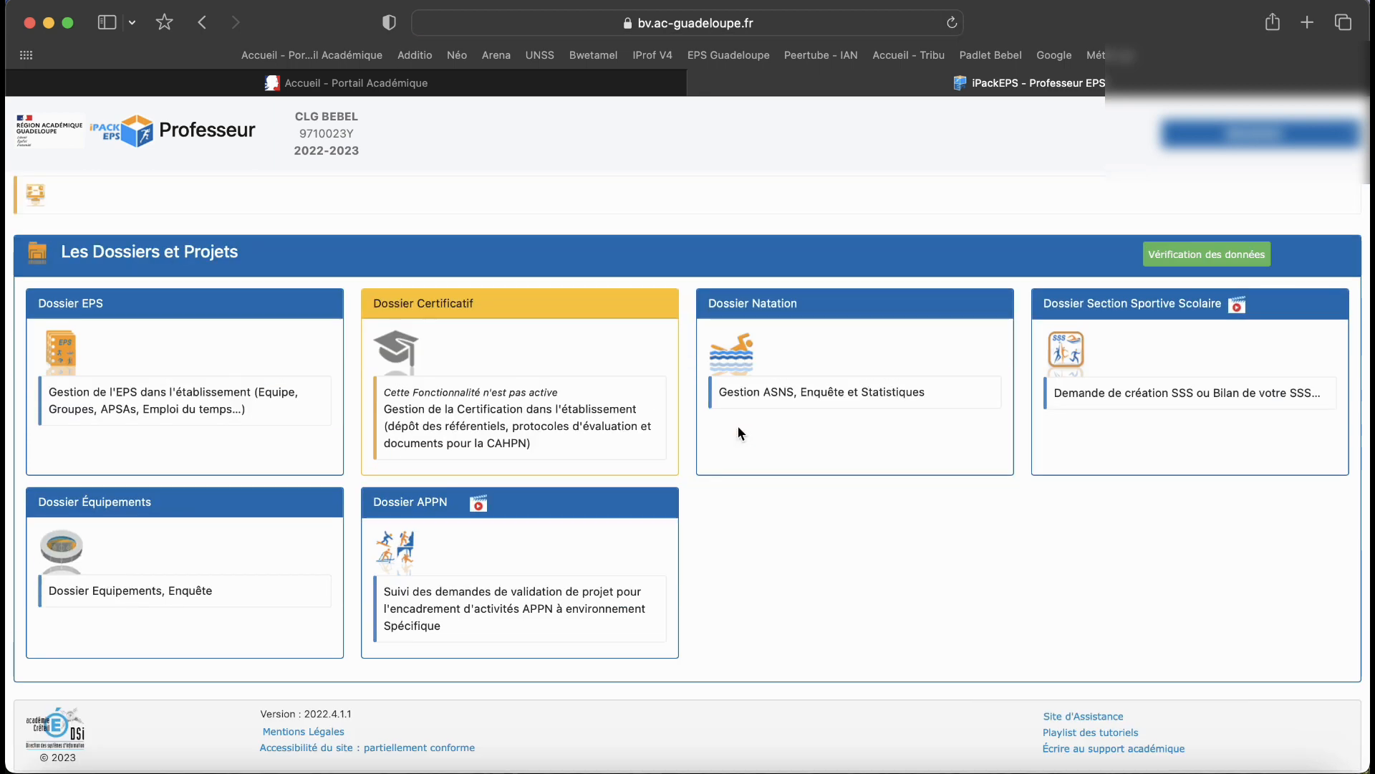
click(83, 344)
scroll(81, 340, down, 3)
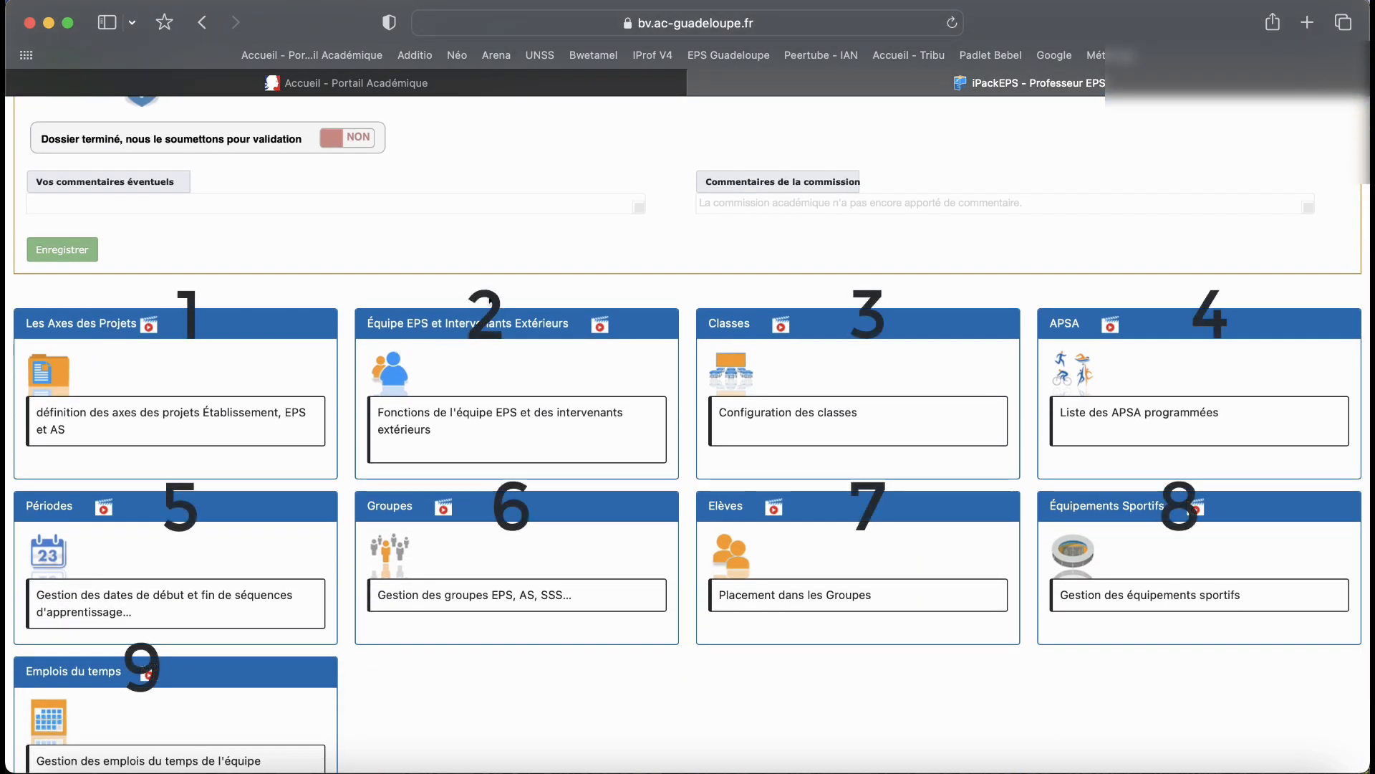
Refresh the EPS team's member list and review the team's functions and data-entry summary
click(414, 371)
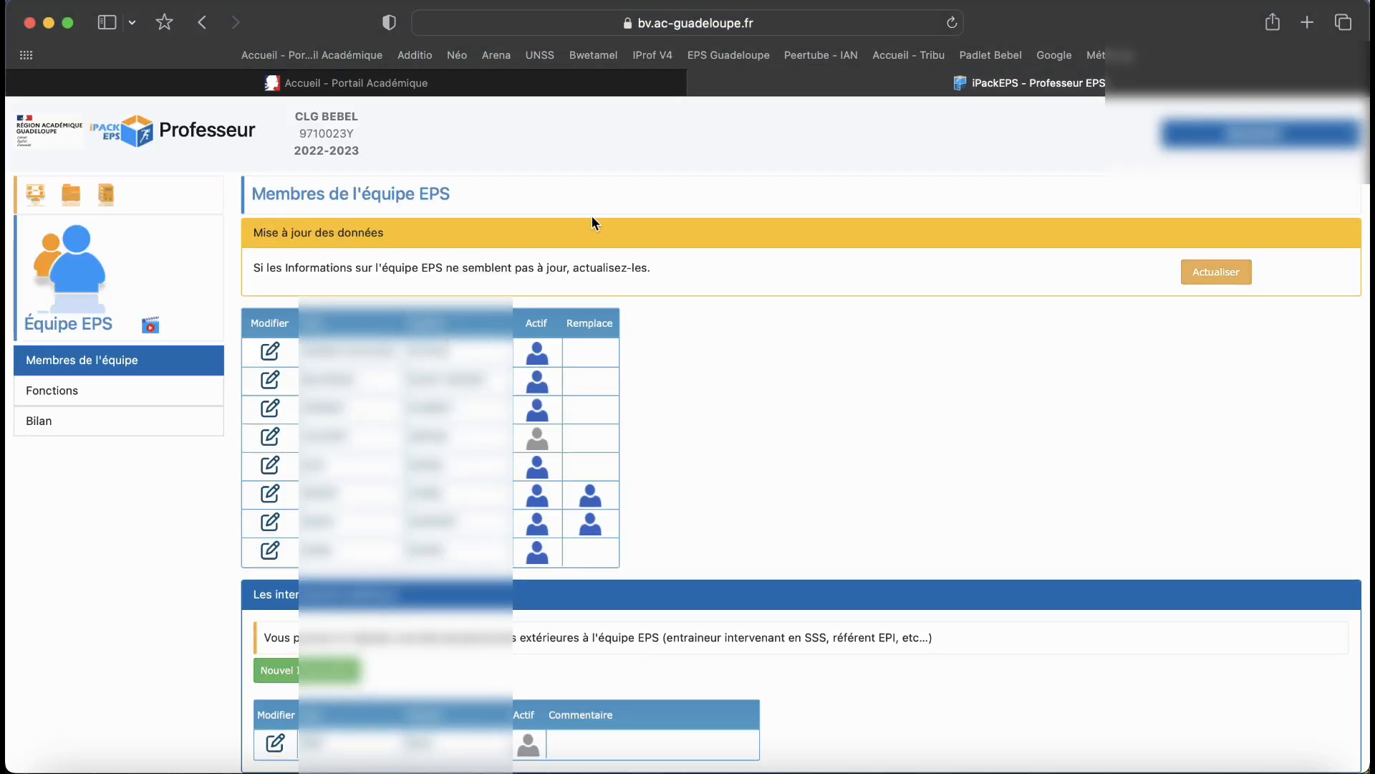
click(1229, 269)
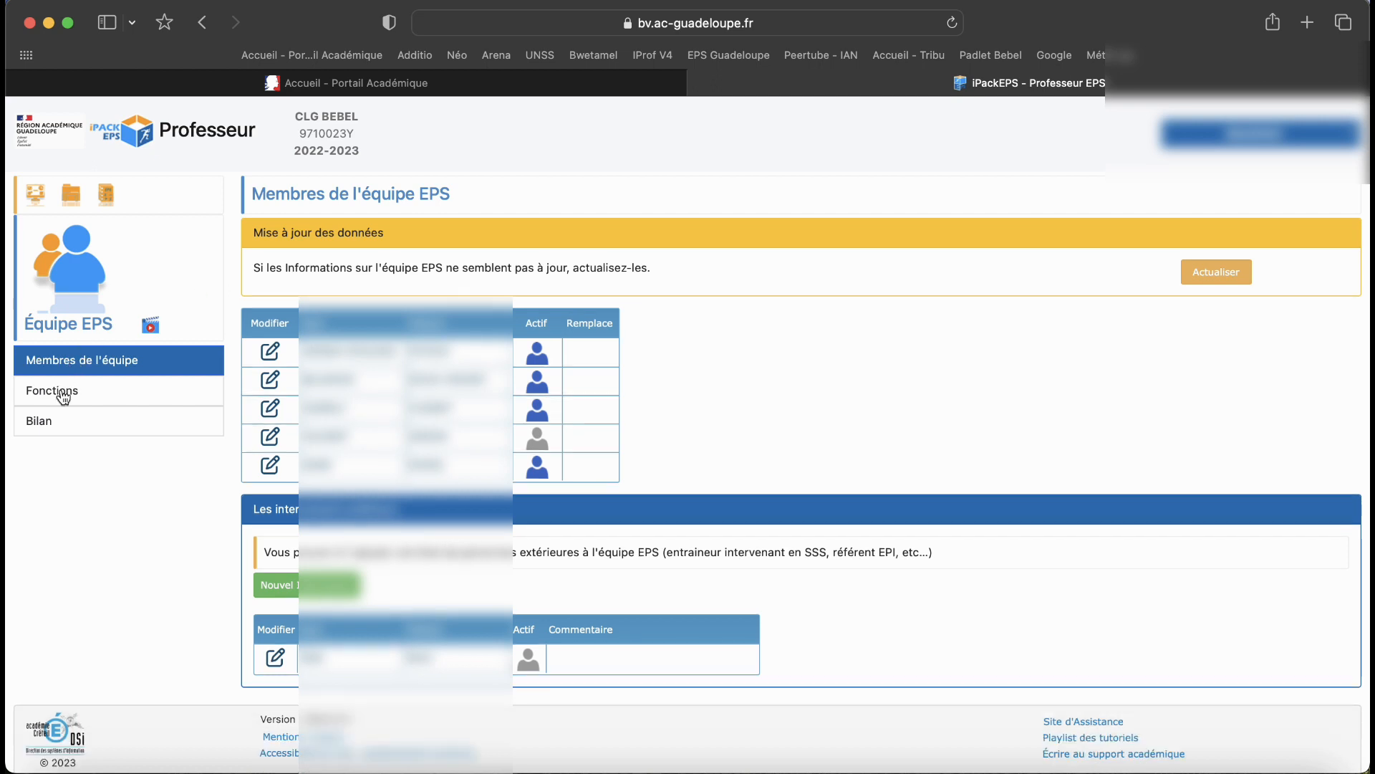
click(63, 396)
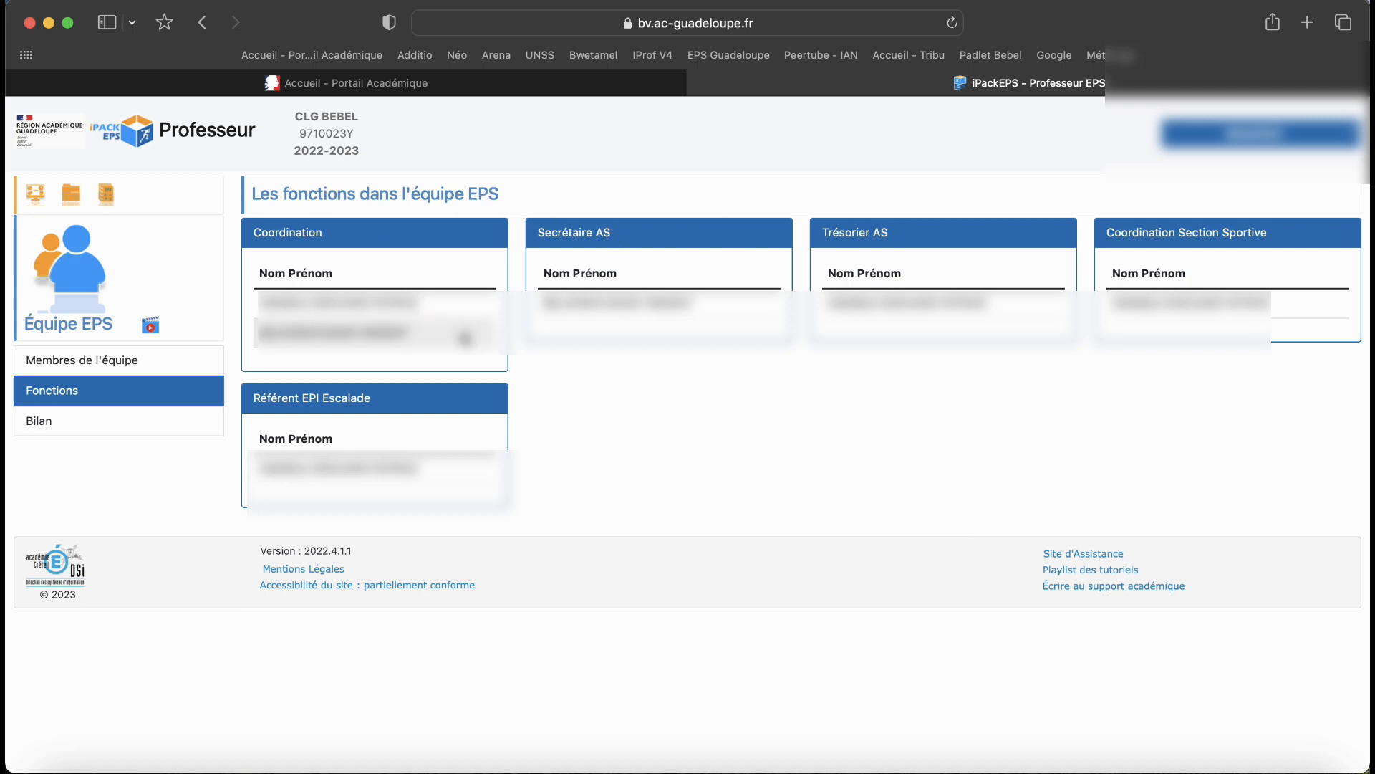
click(77, 423)
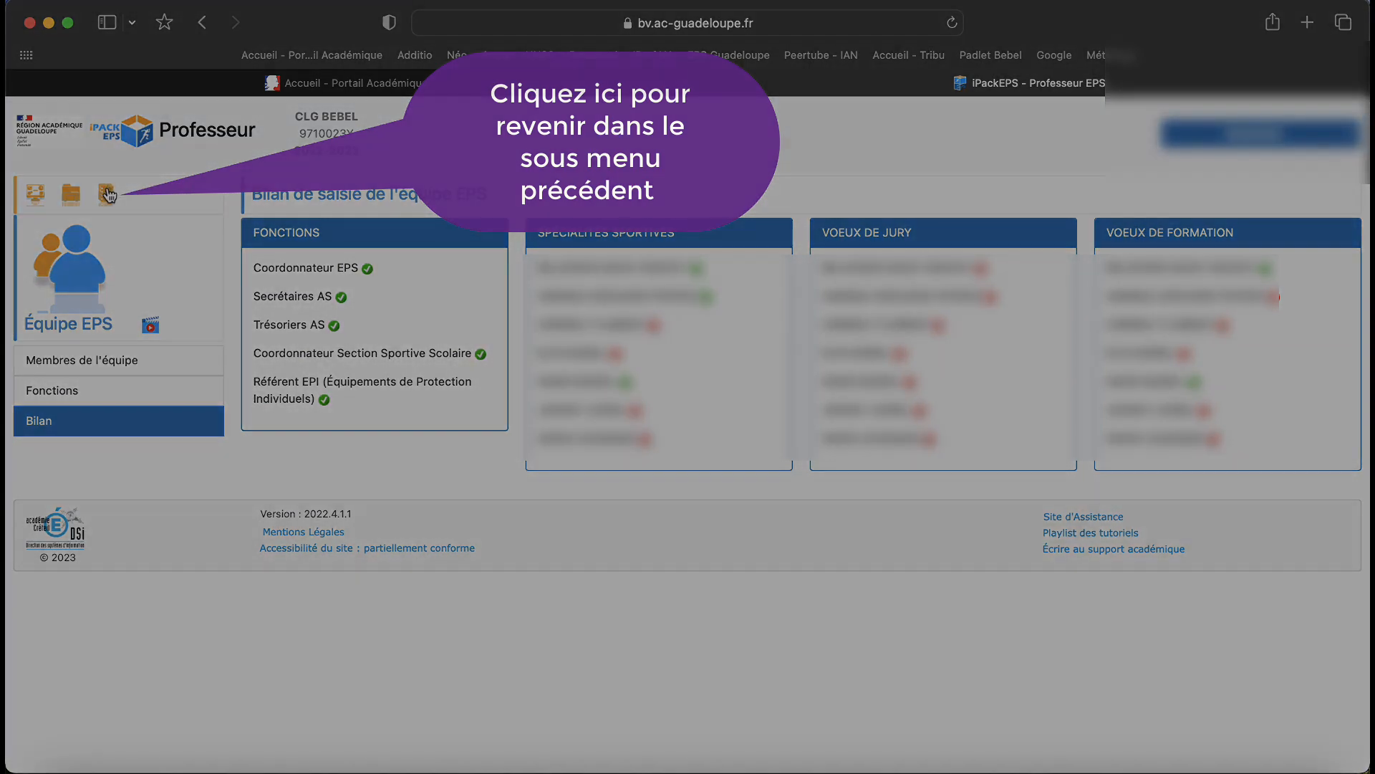
Go back to the Dossier EPS and refresh the establishment's class list in the Classes section
click(106, 193)
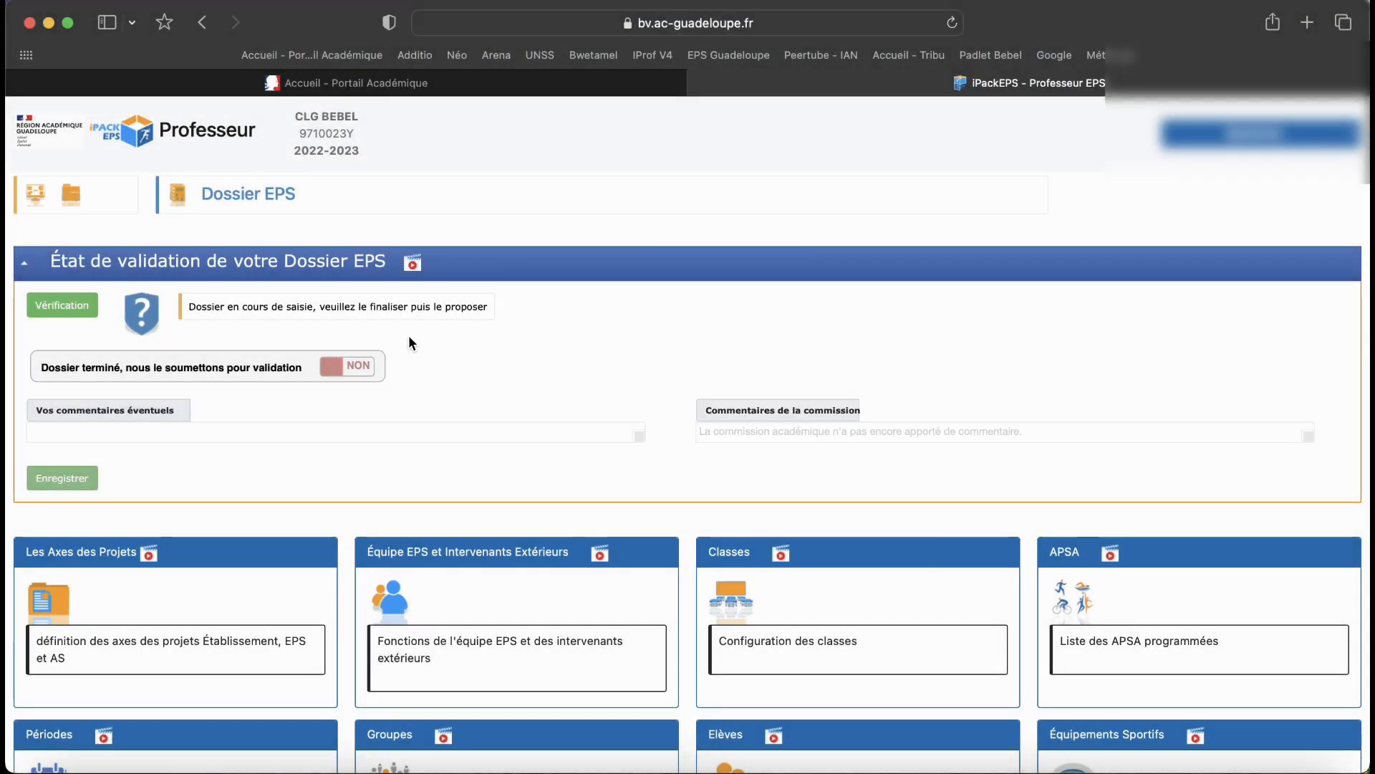
scroll(410, 338, down, 5)
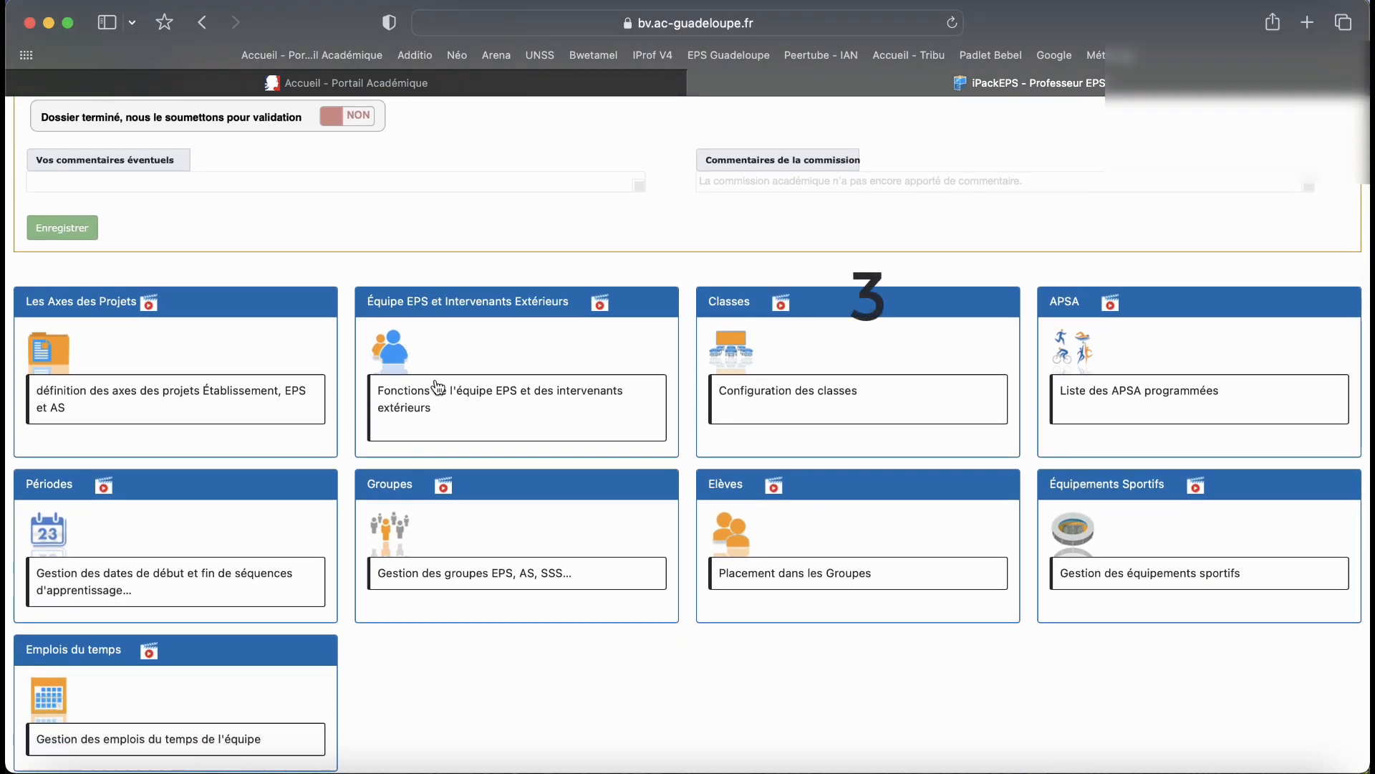
click(747, 366)
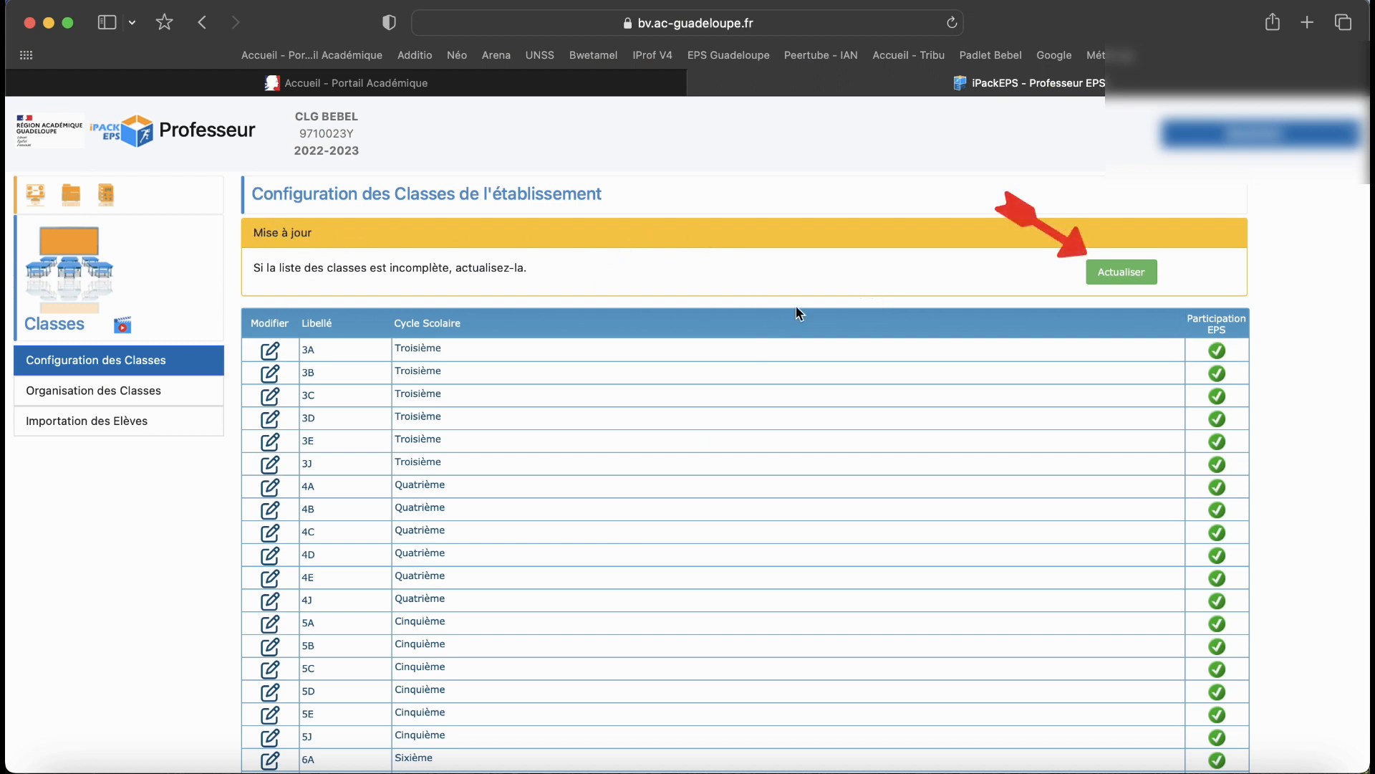
click(1110, 275)
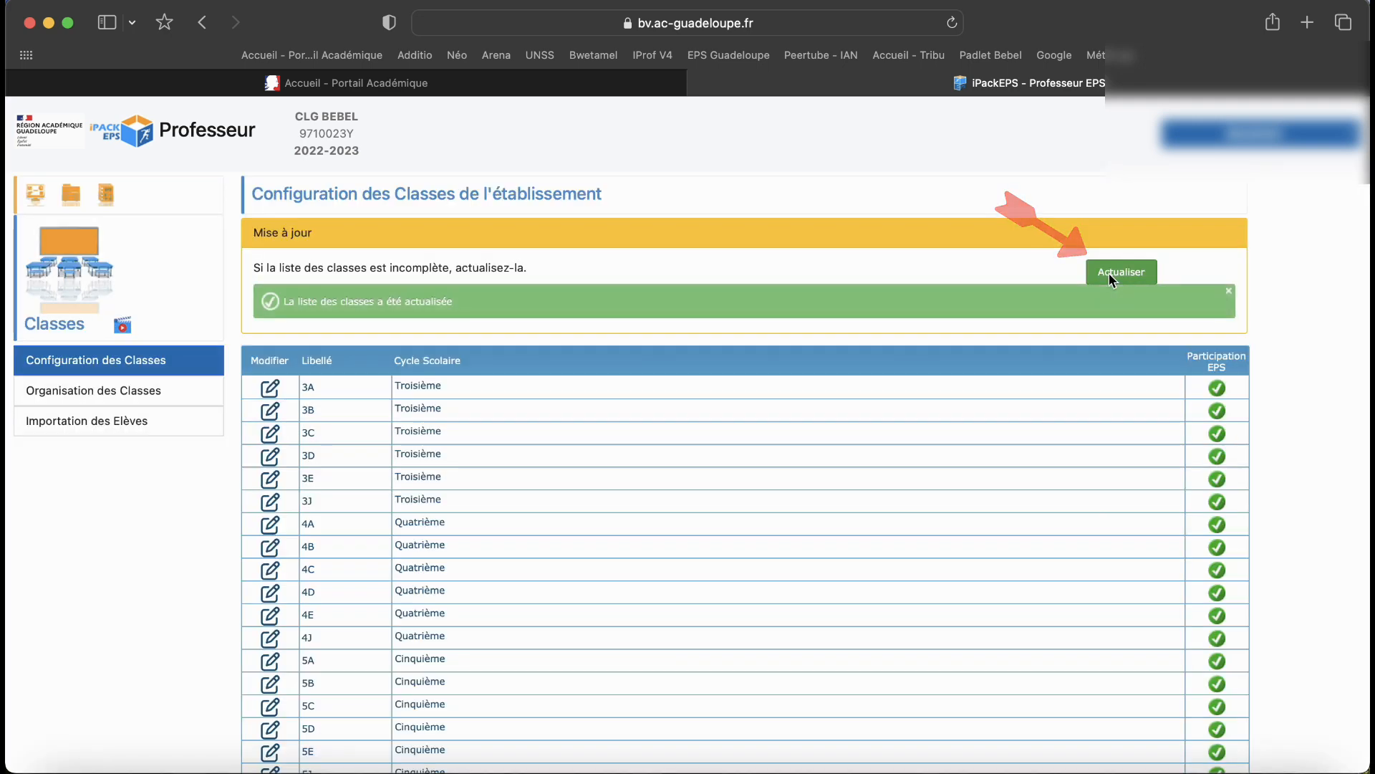
In Organisation des Classes, review class 3A's operating modes and assigned teachers, and save it in Mode Seul ou Mixte
click(84, 390)
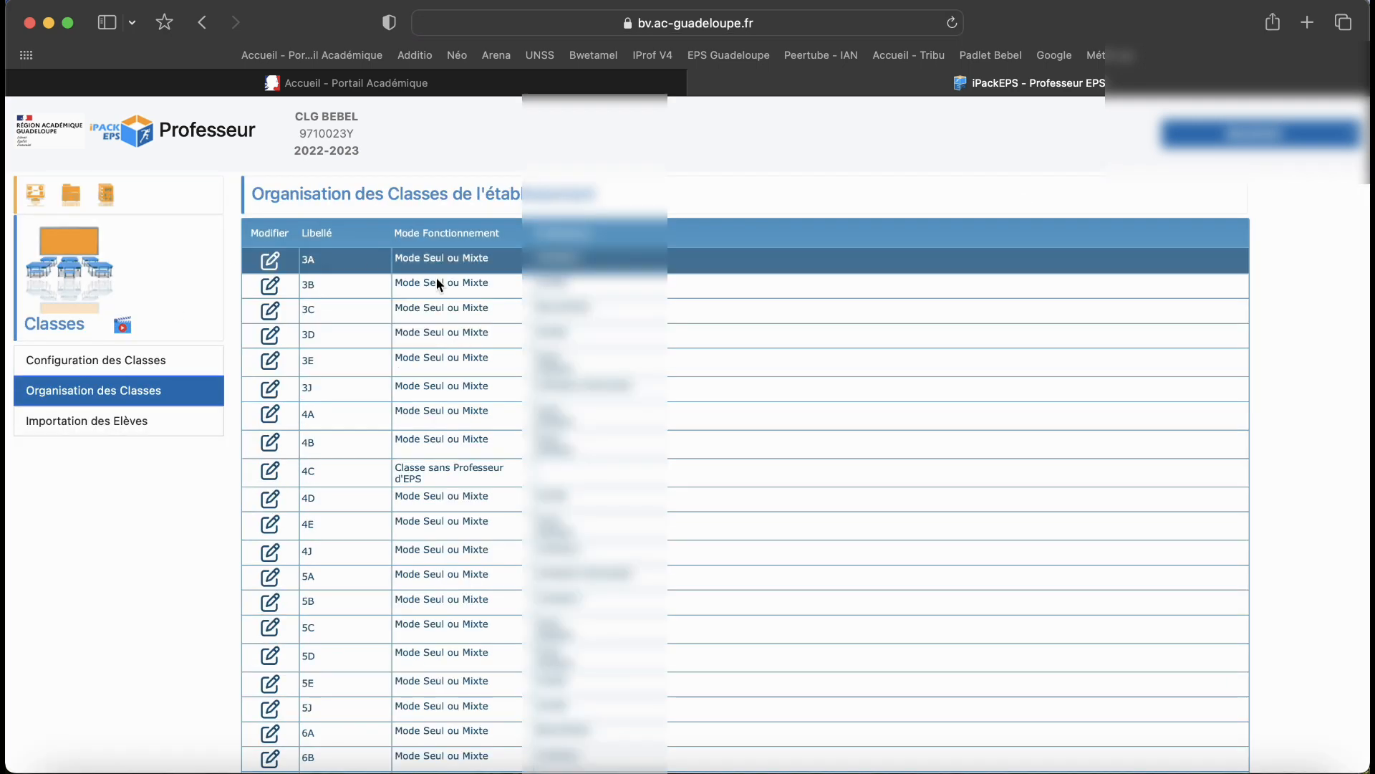
scroll(436, 280, down, 5)
scroll(441, 281, up, 5)
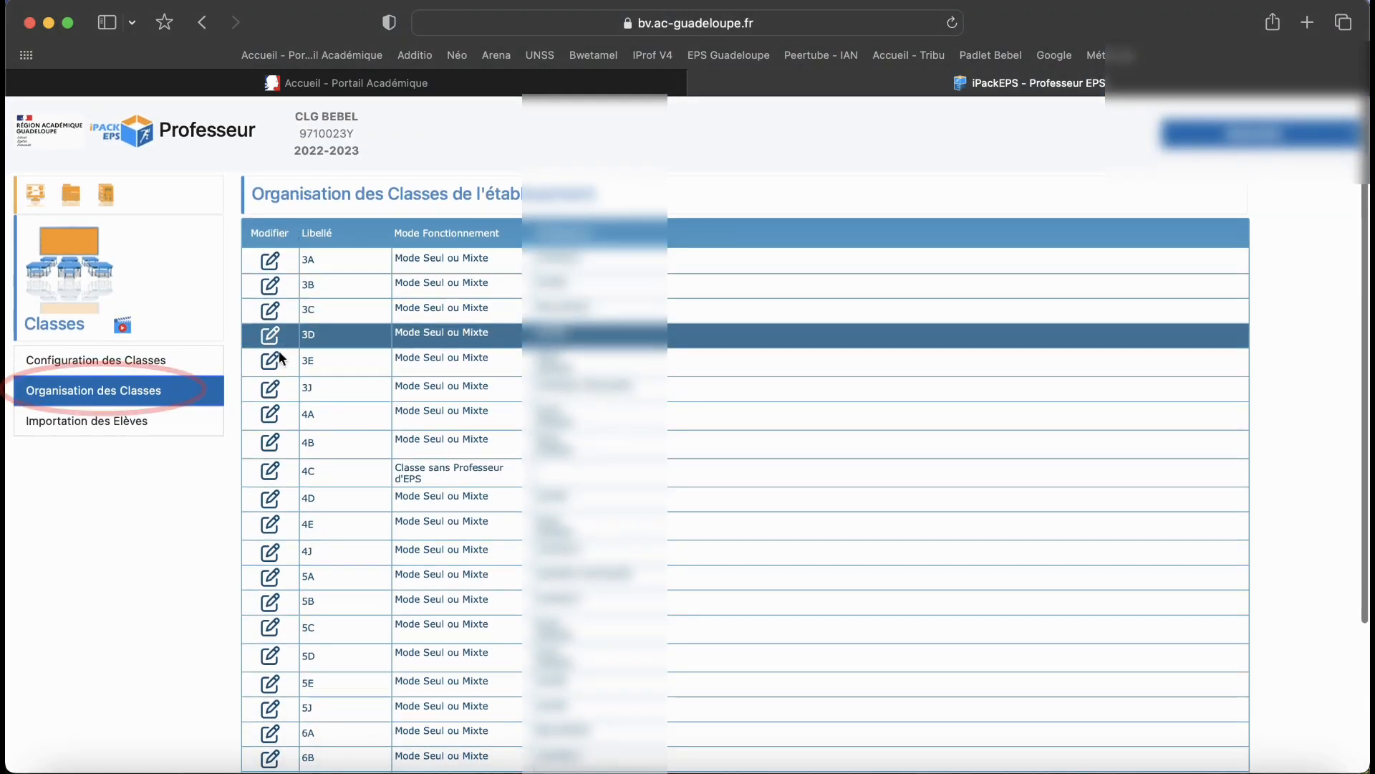
click(275, 260)
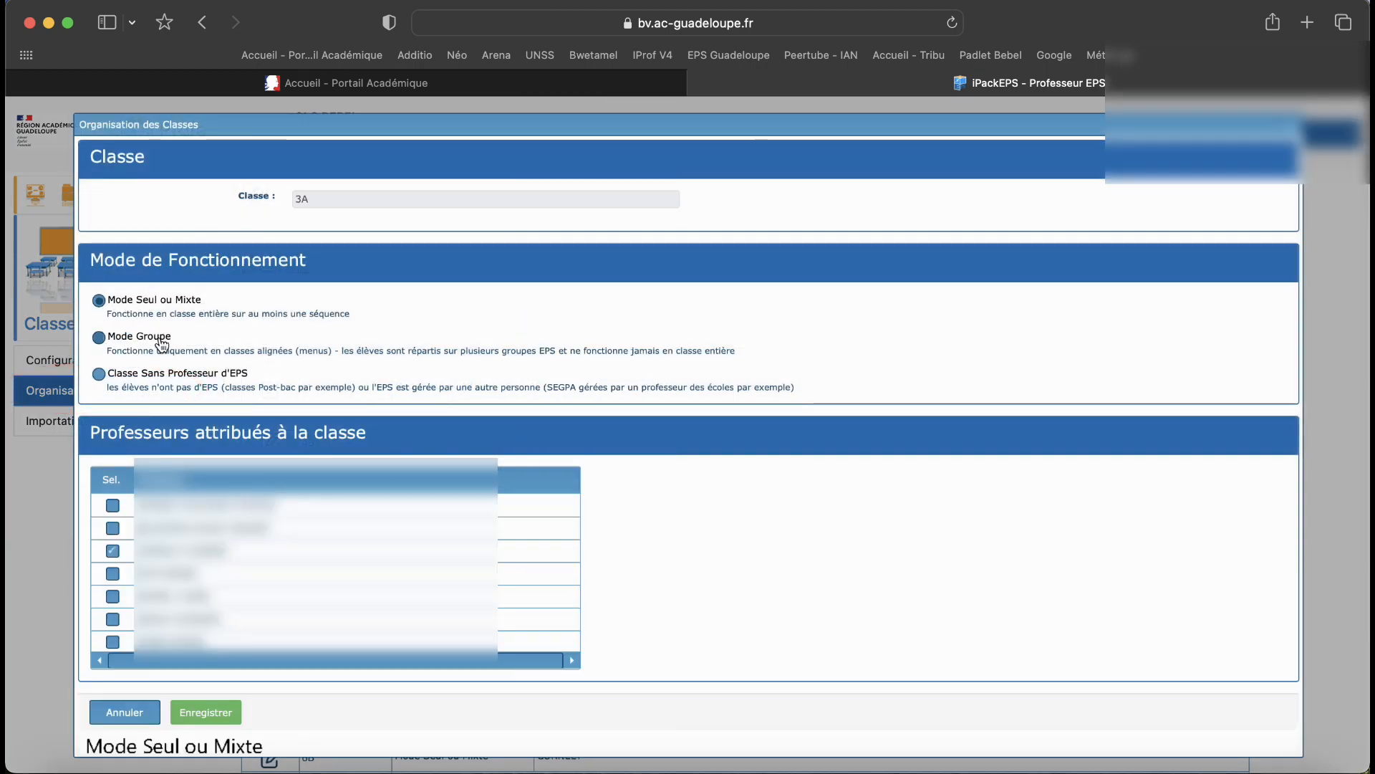
scroll(174, 376, down, 5)
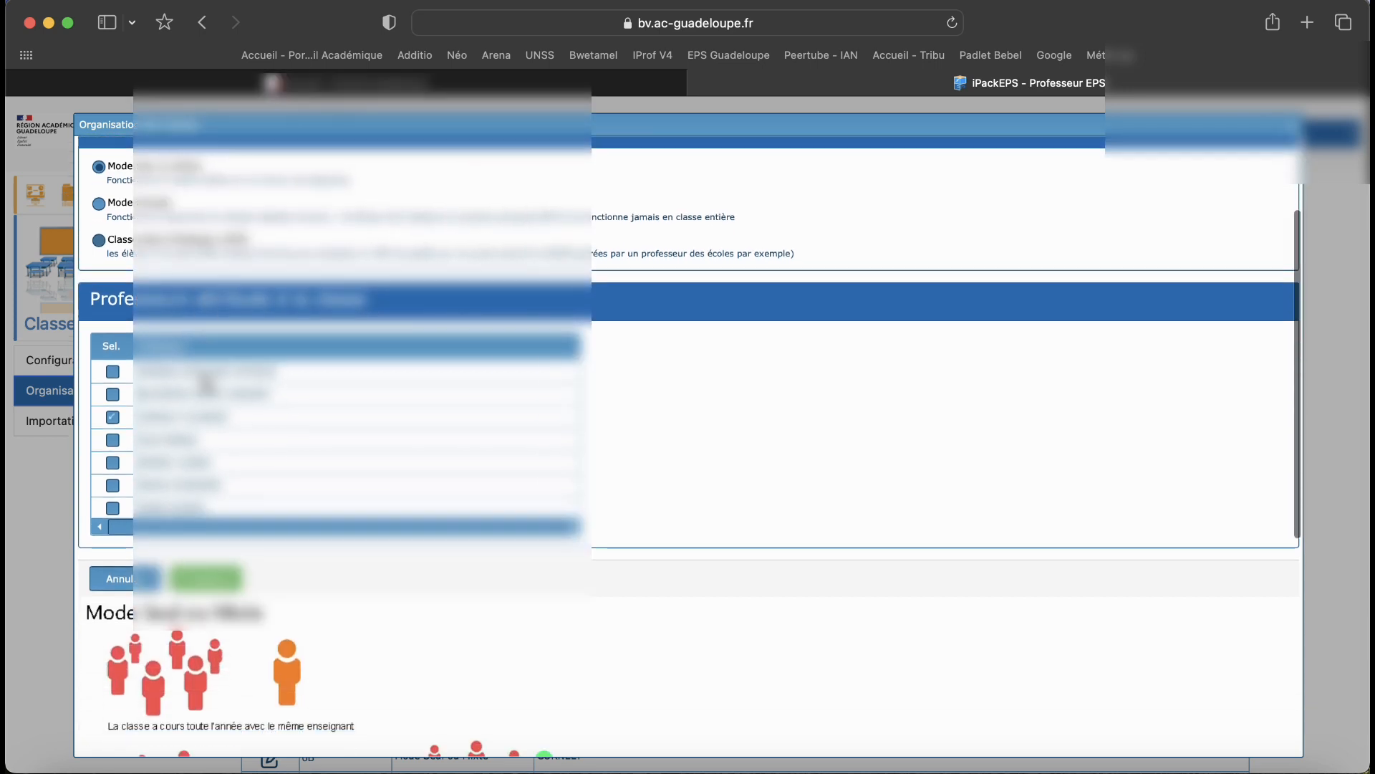
scroll(190, 389, down, 1)
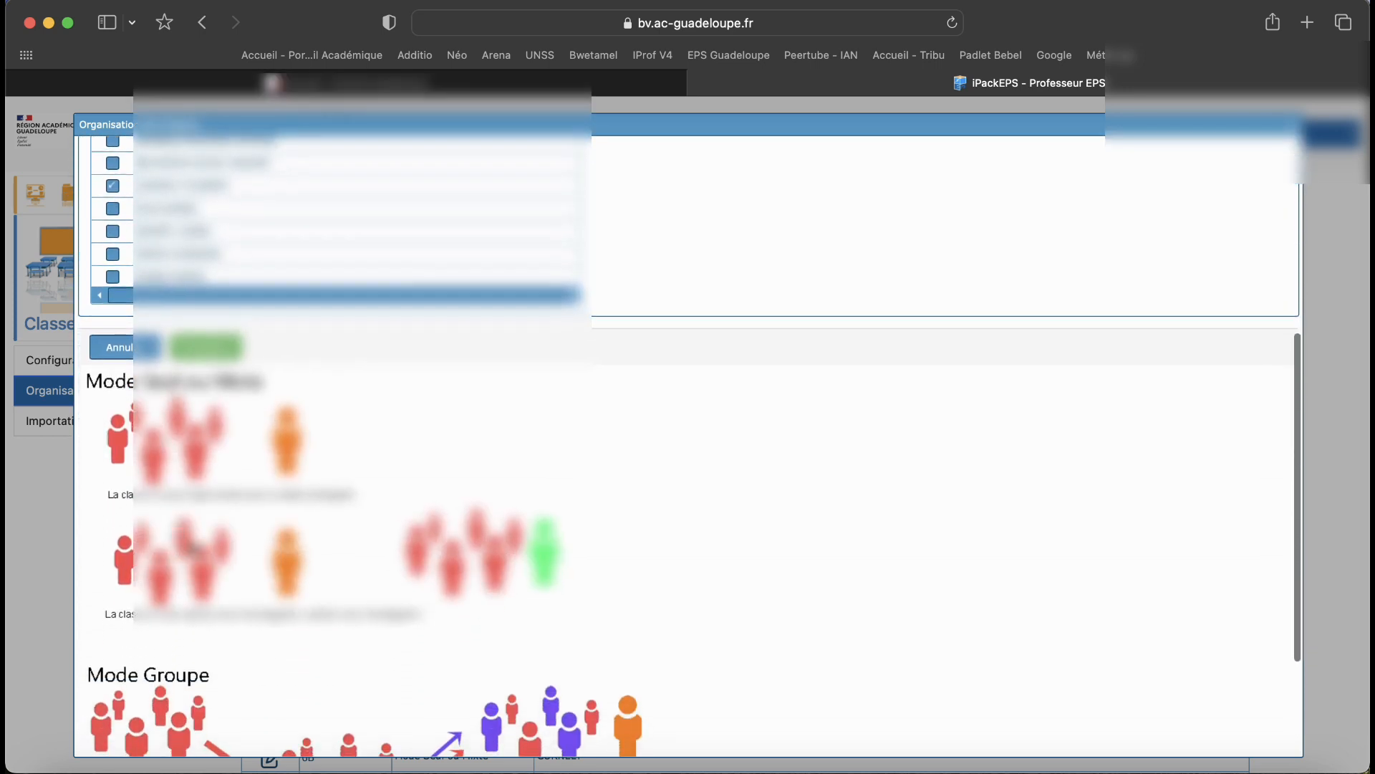
scroll(208, 630, down, 3)
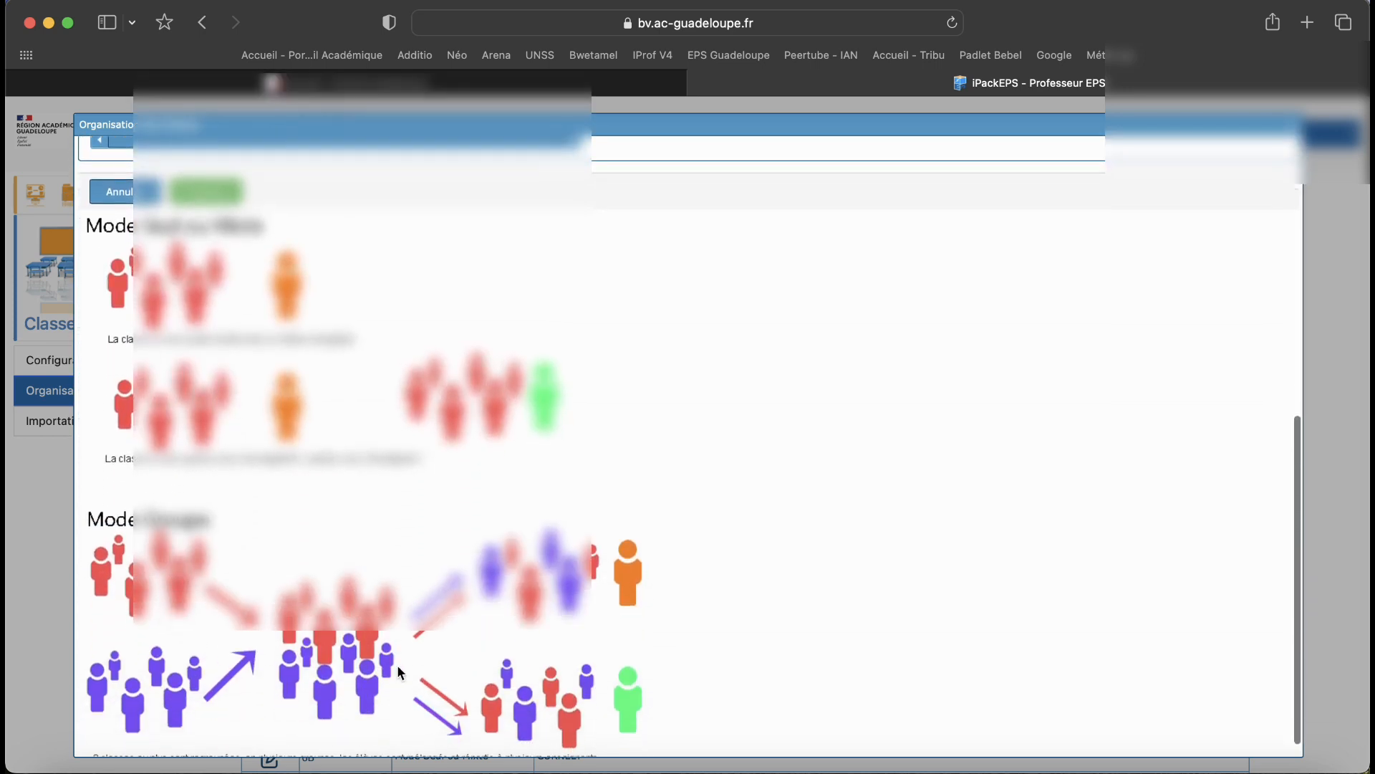
scroll(397, 664, up, 6)
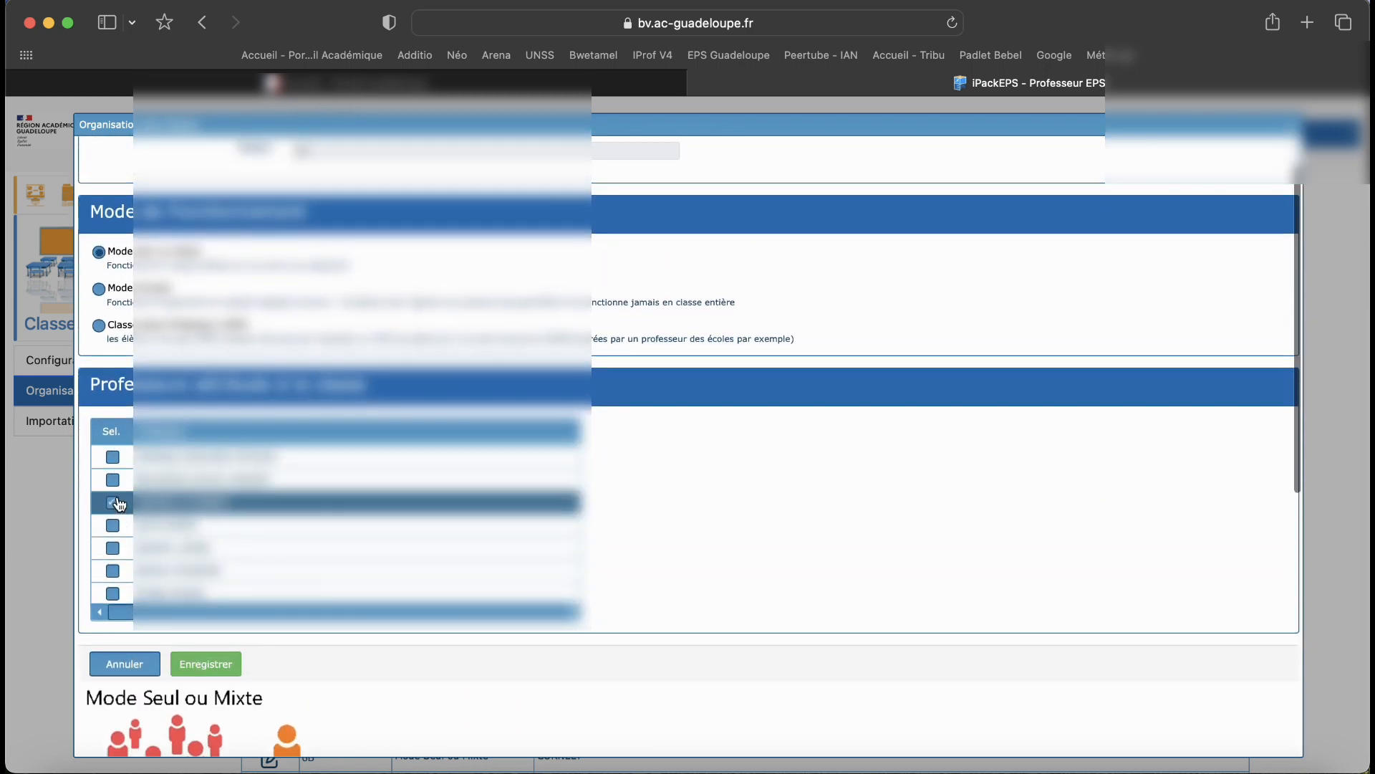
click(206, 664)
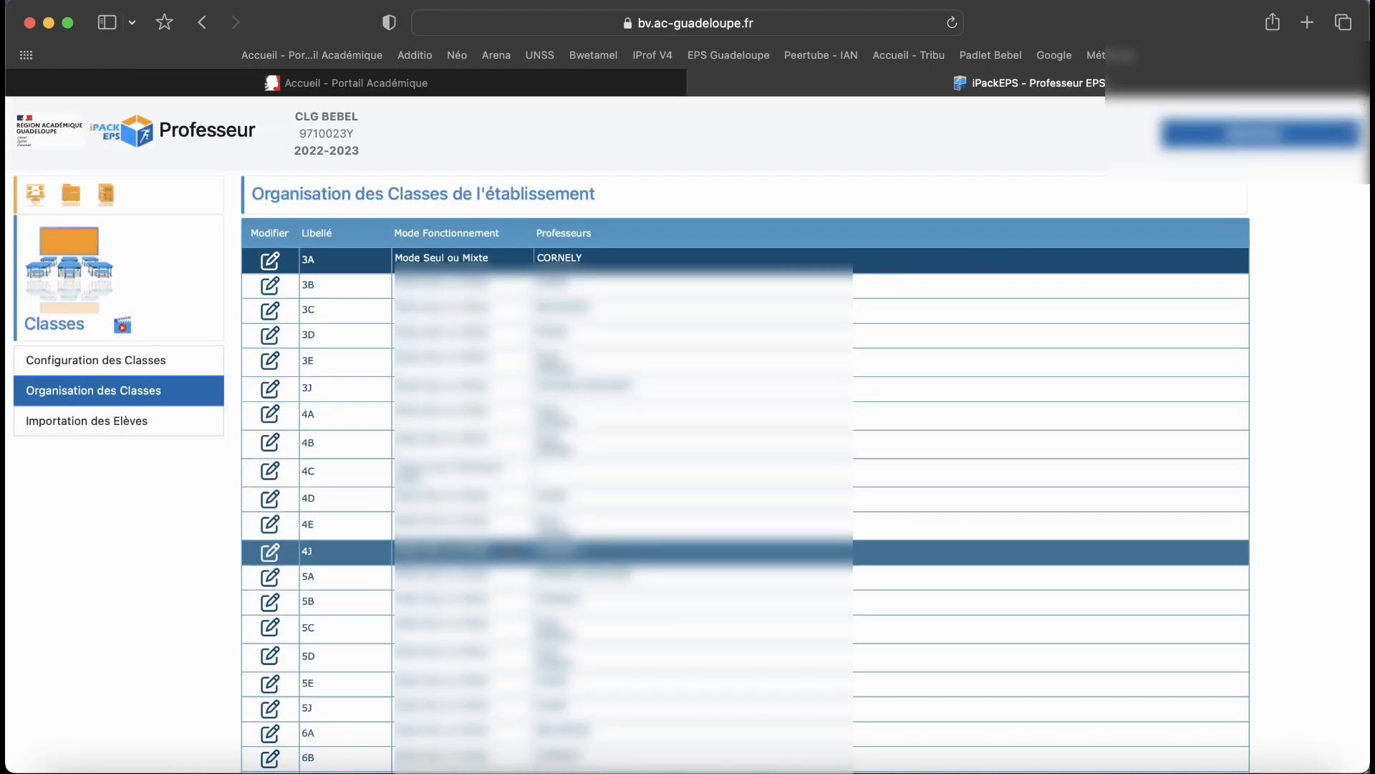
Import the pupils of the establishment's configured classes and look over the class list
click(149, 422)
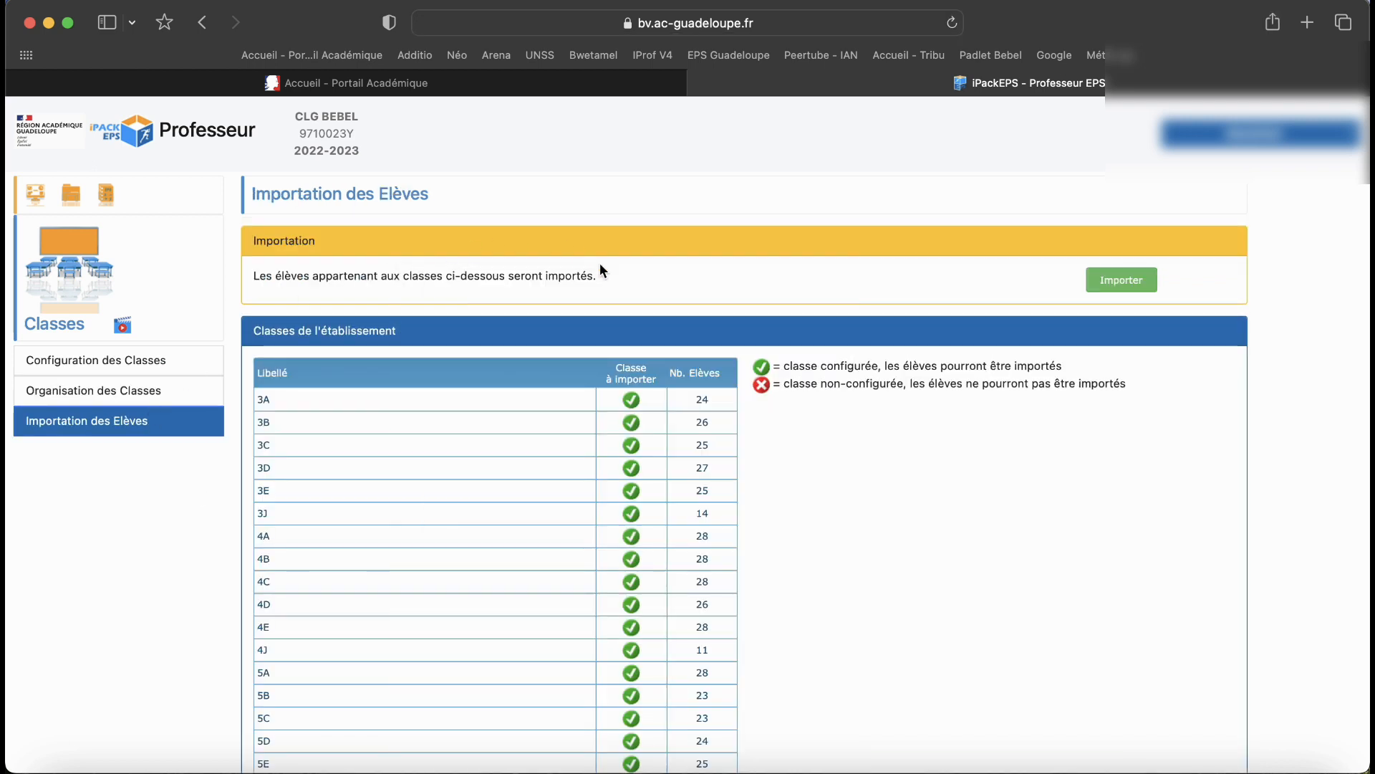
click(1121, 281)
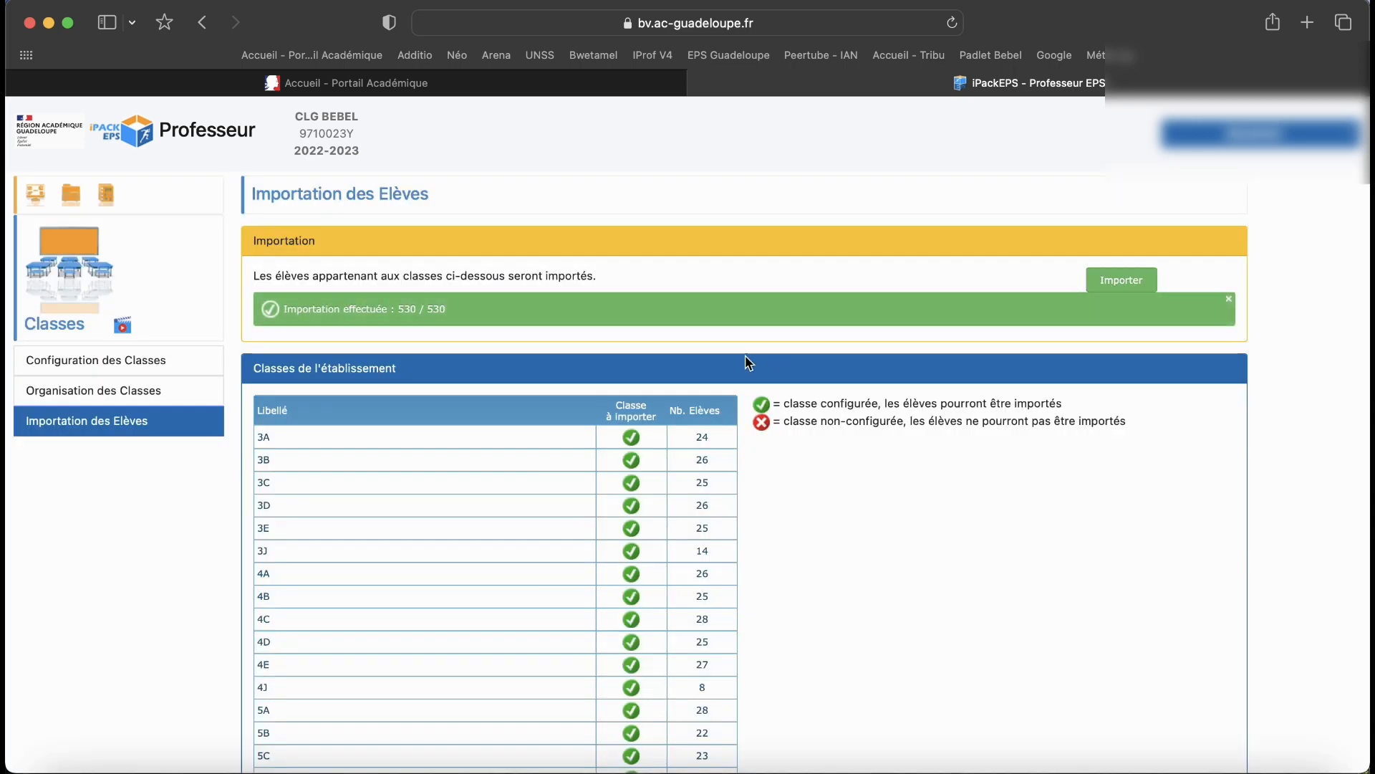
scroll(644, 475, down, 5)
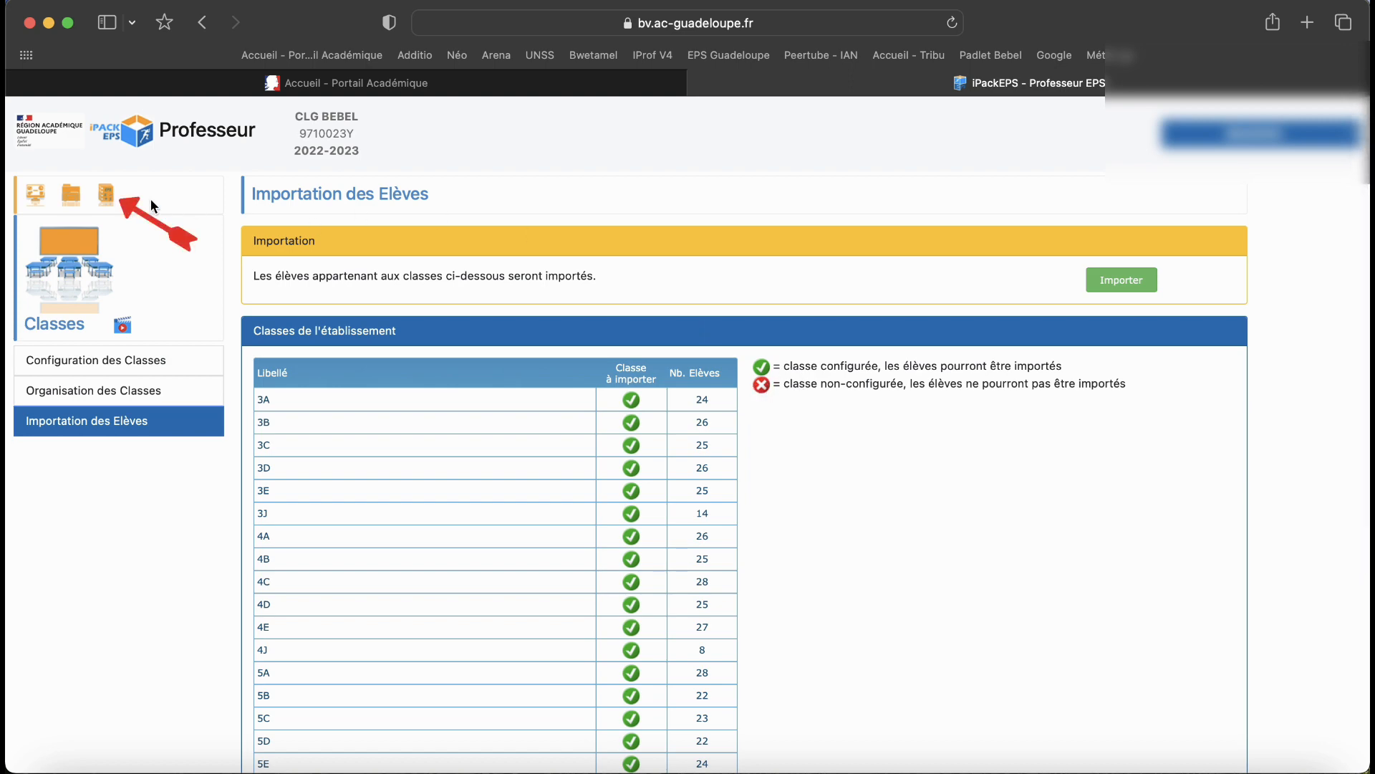
Return to the Dossier EPS and open the APSA configuration for Collège ou Voie Professionnelle
click(107, 195)
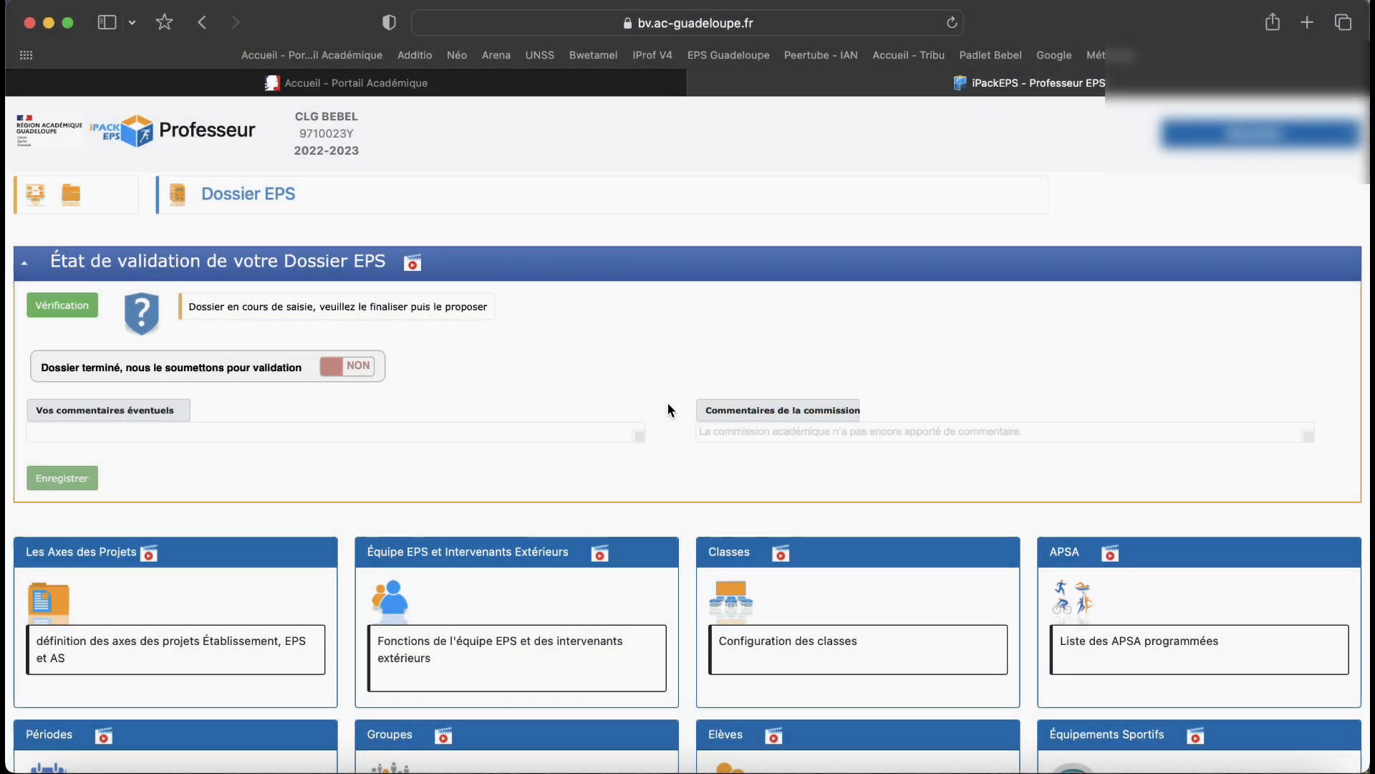
scroll(670, 410, down, 5)
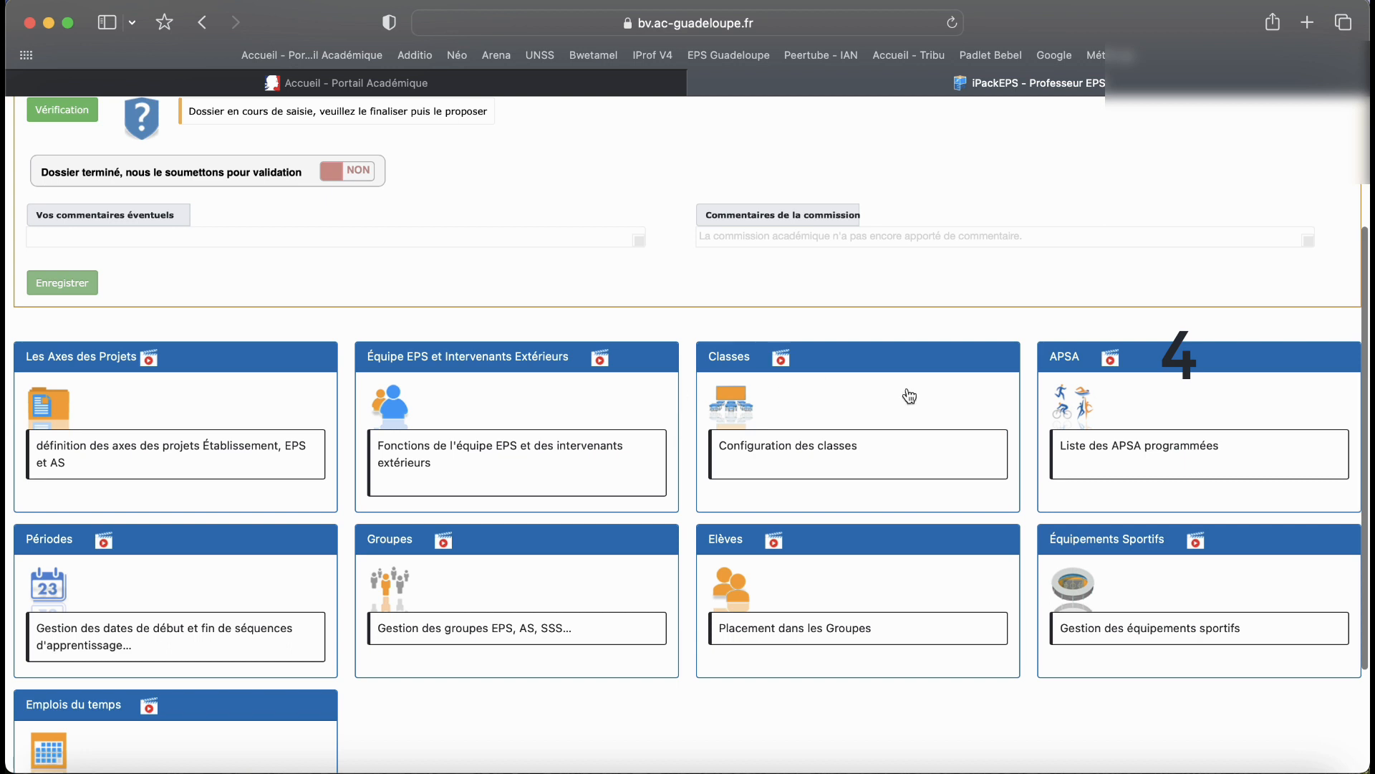
click(1081, 410)
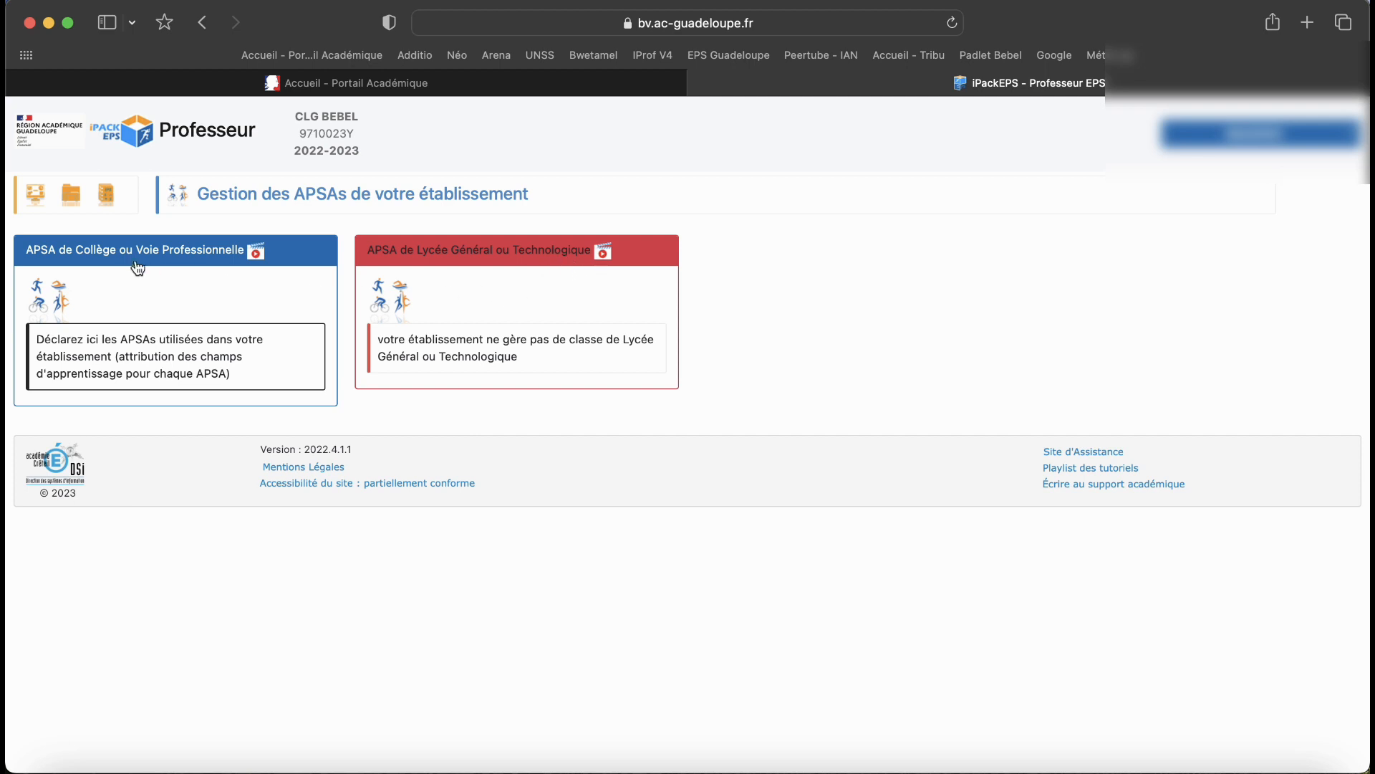
click(156, 296)
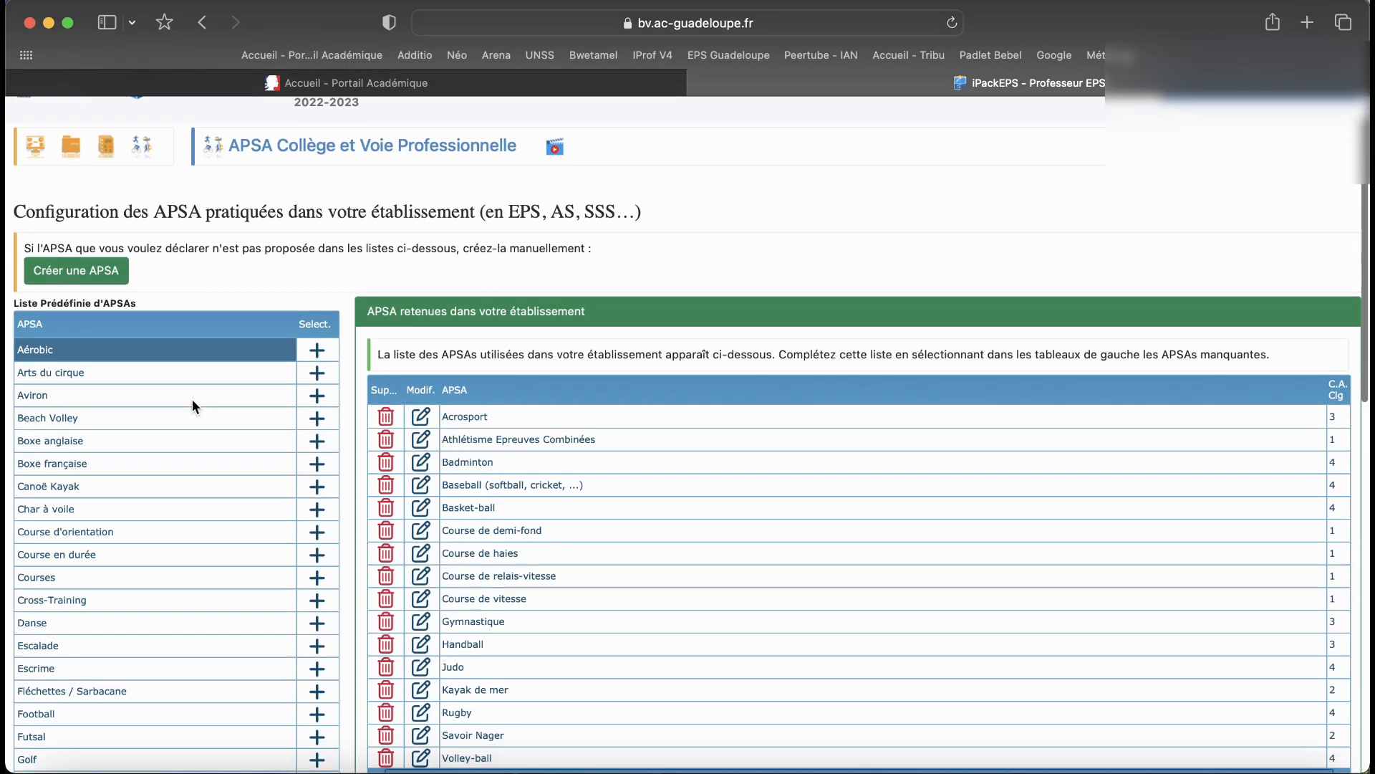
Examine the predefined and retained APSA lists, and view the form for creating an APSA manually without saving one
scroll(192, 398, down, 5)
scroll(156, 579, down, 5)
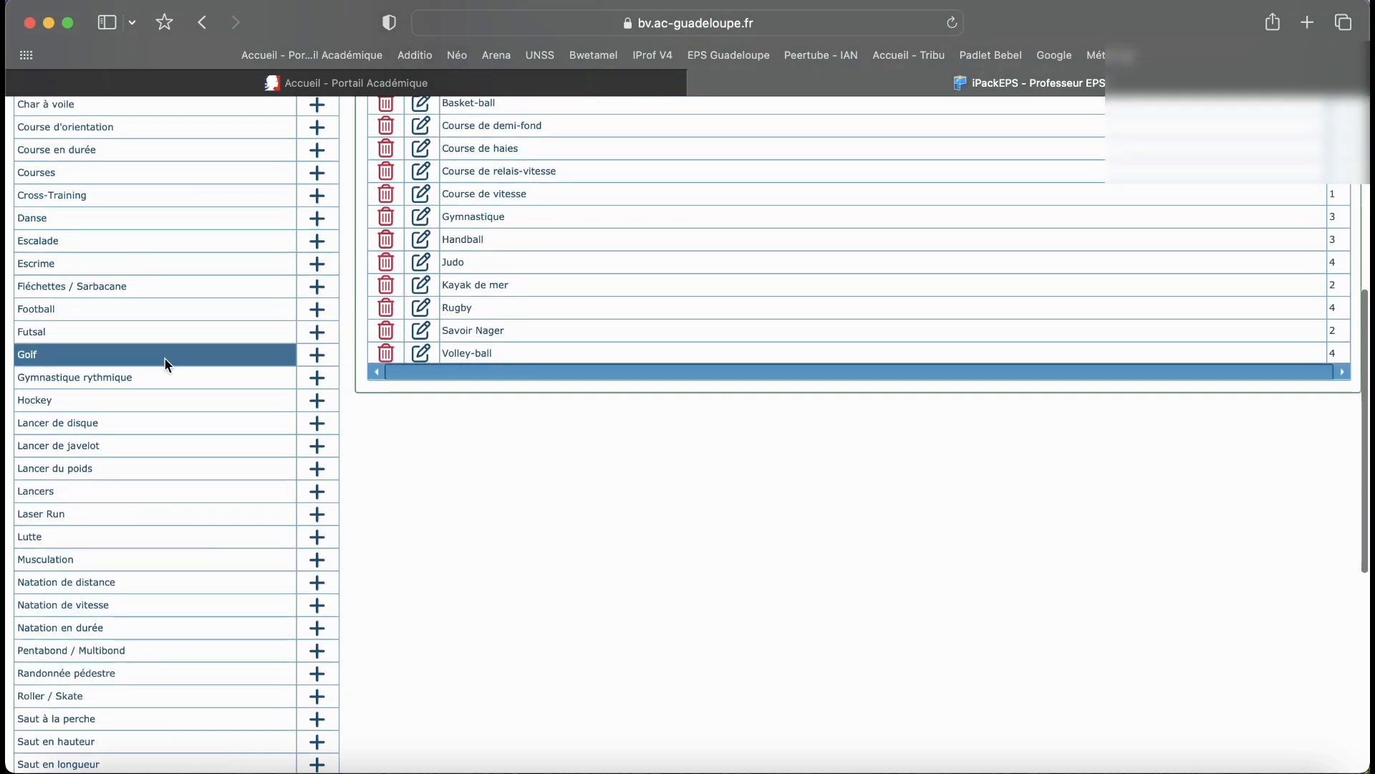
scroll(163, 363, up, 10)
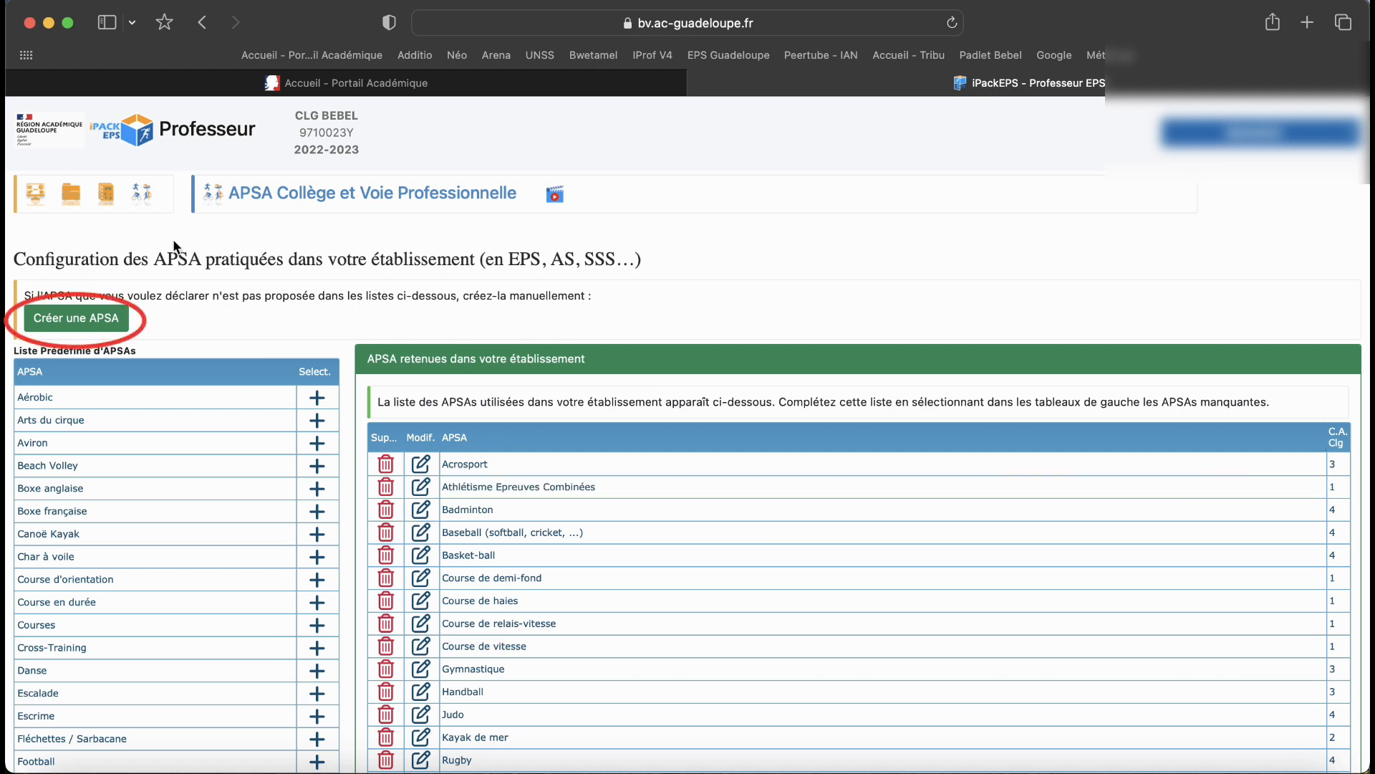
click(98, 324)
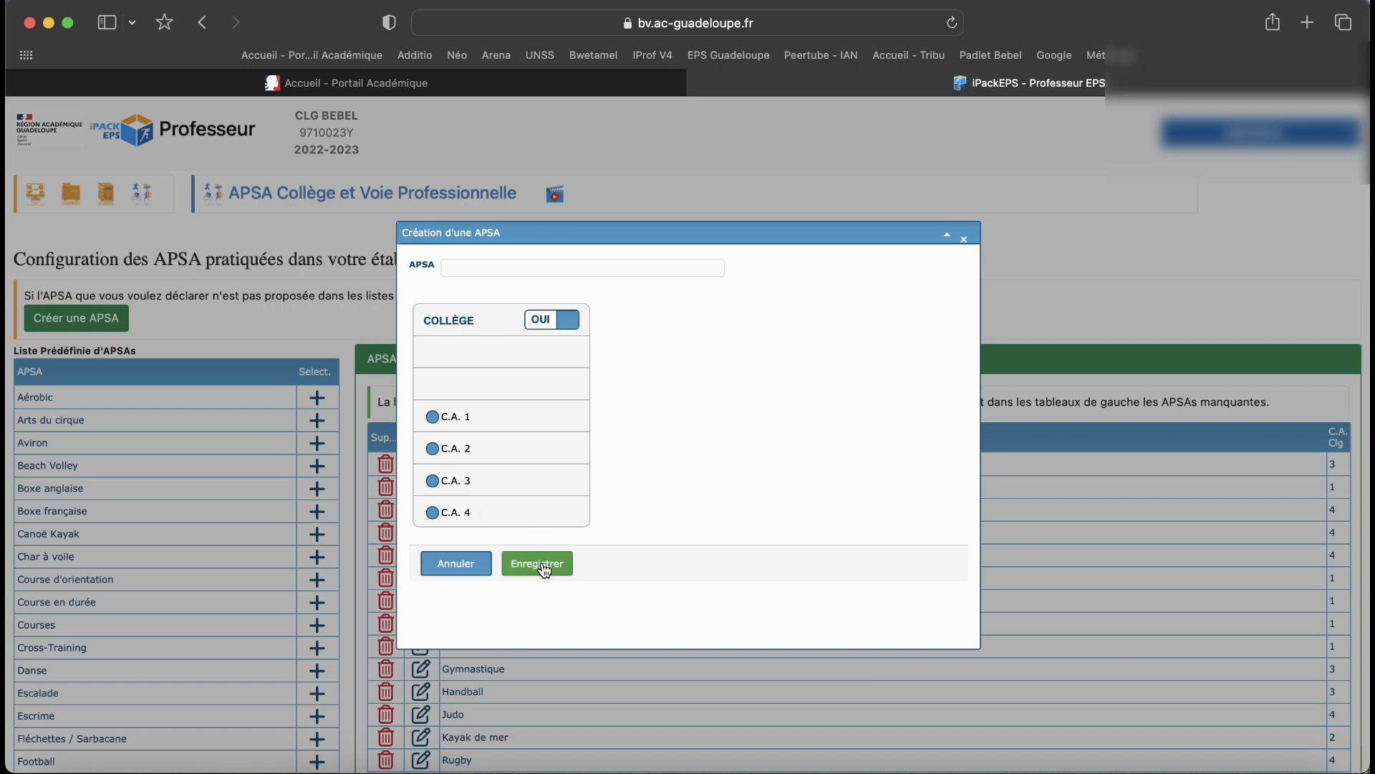
click(966, 241)
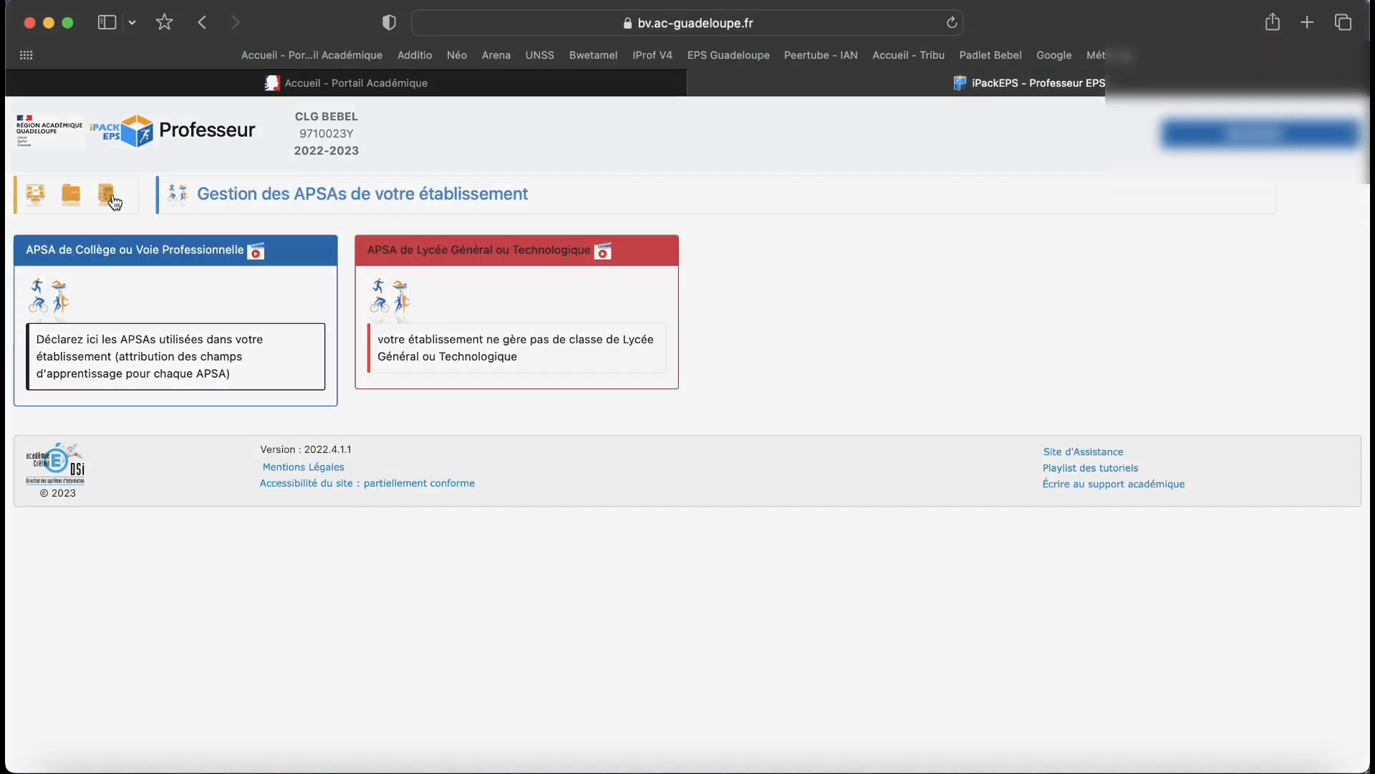
Go back to the Dossier EPS and open the Périodes section
click(110, 195)
scroll(368, 347, down, 3)
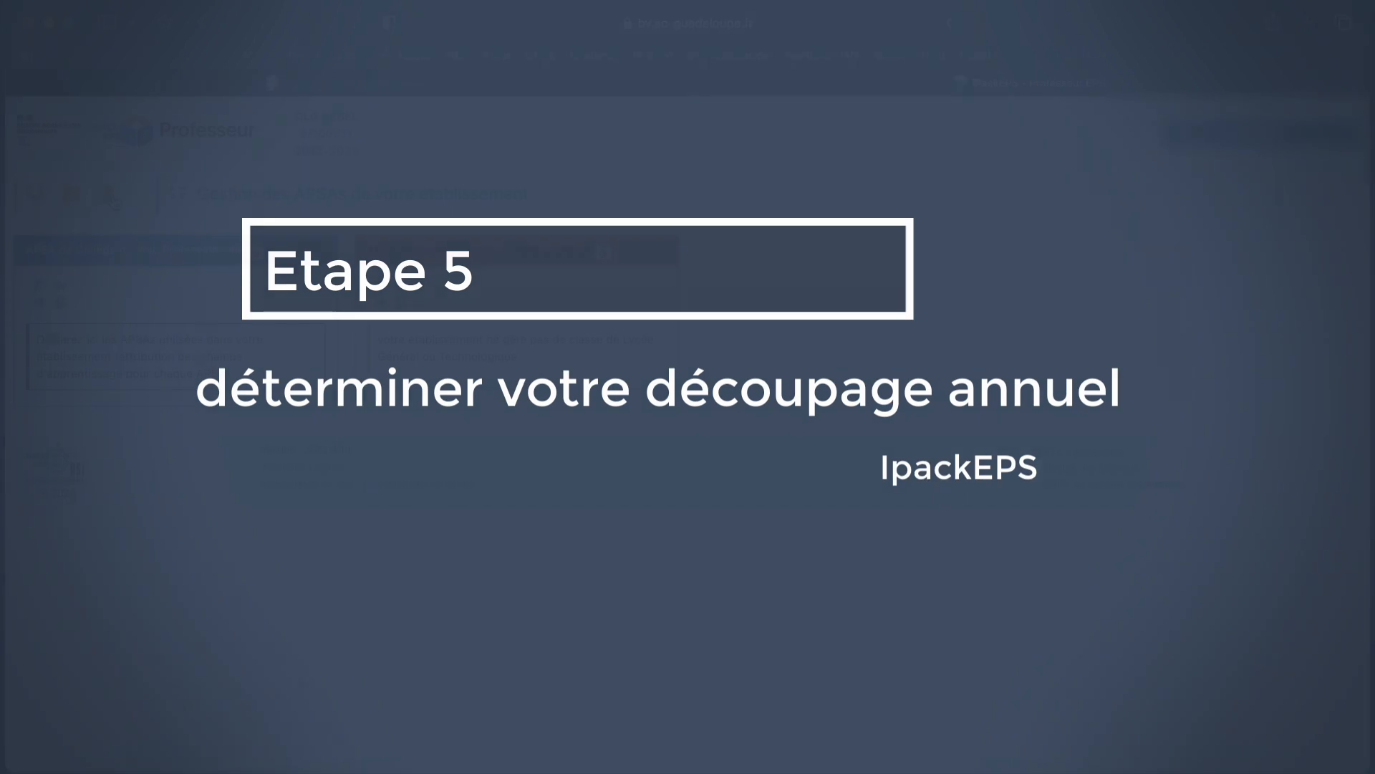
scroll(364, 339, down, 3)
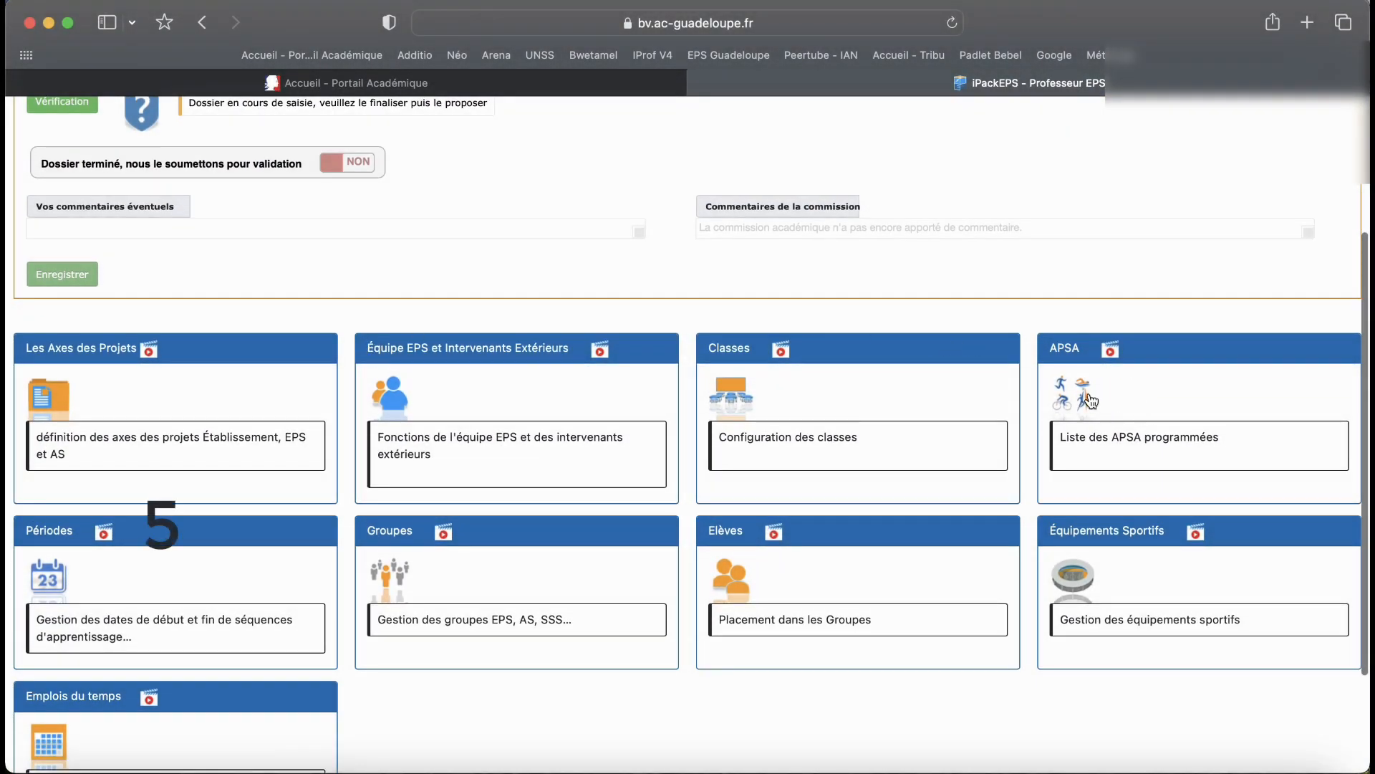
click(53, 561)
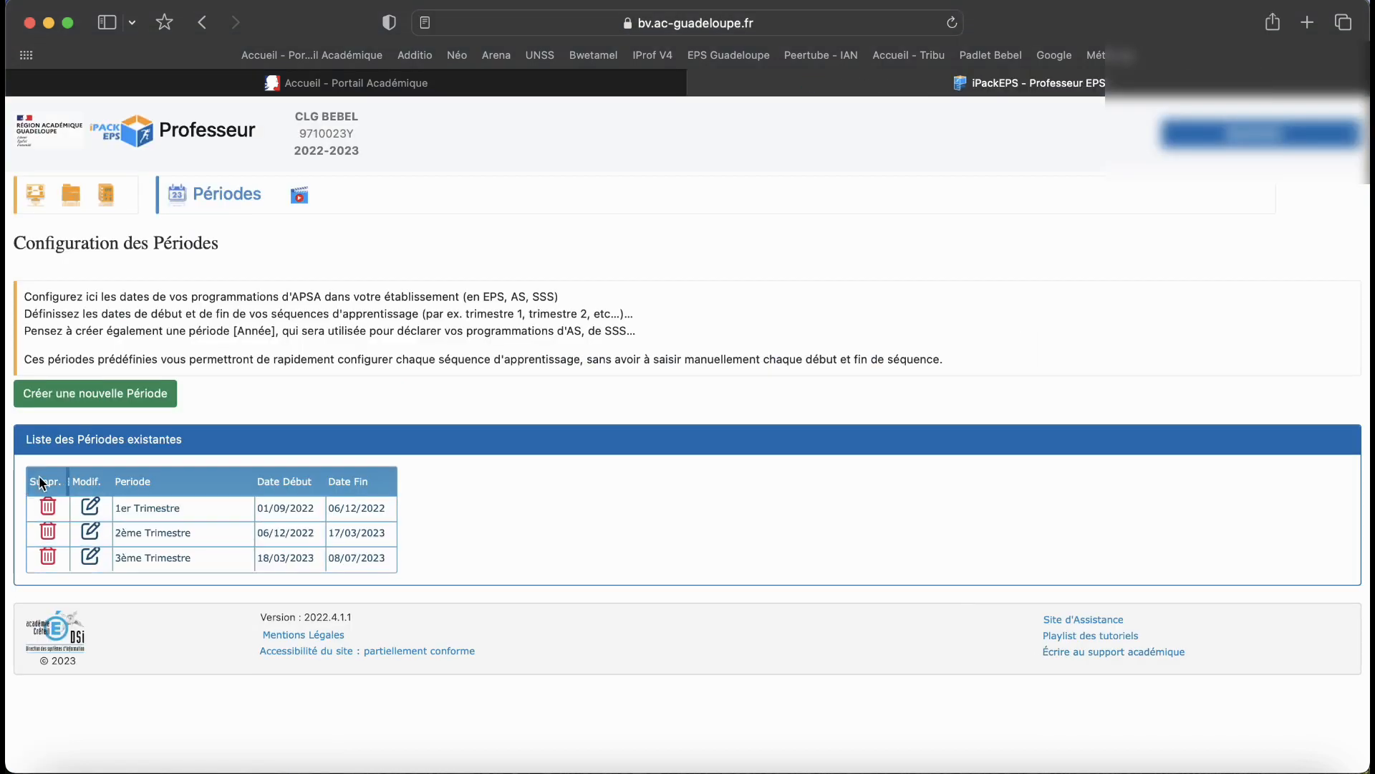
Try out the new period form with the name "1ER trimestre", browse the start date calendar back to September 2022, and close without adding it
click(140, 398)
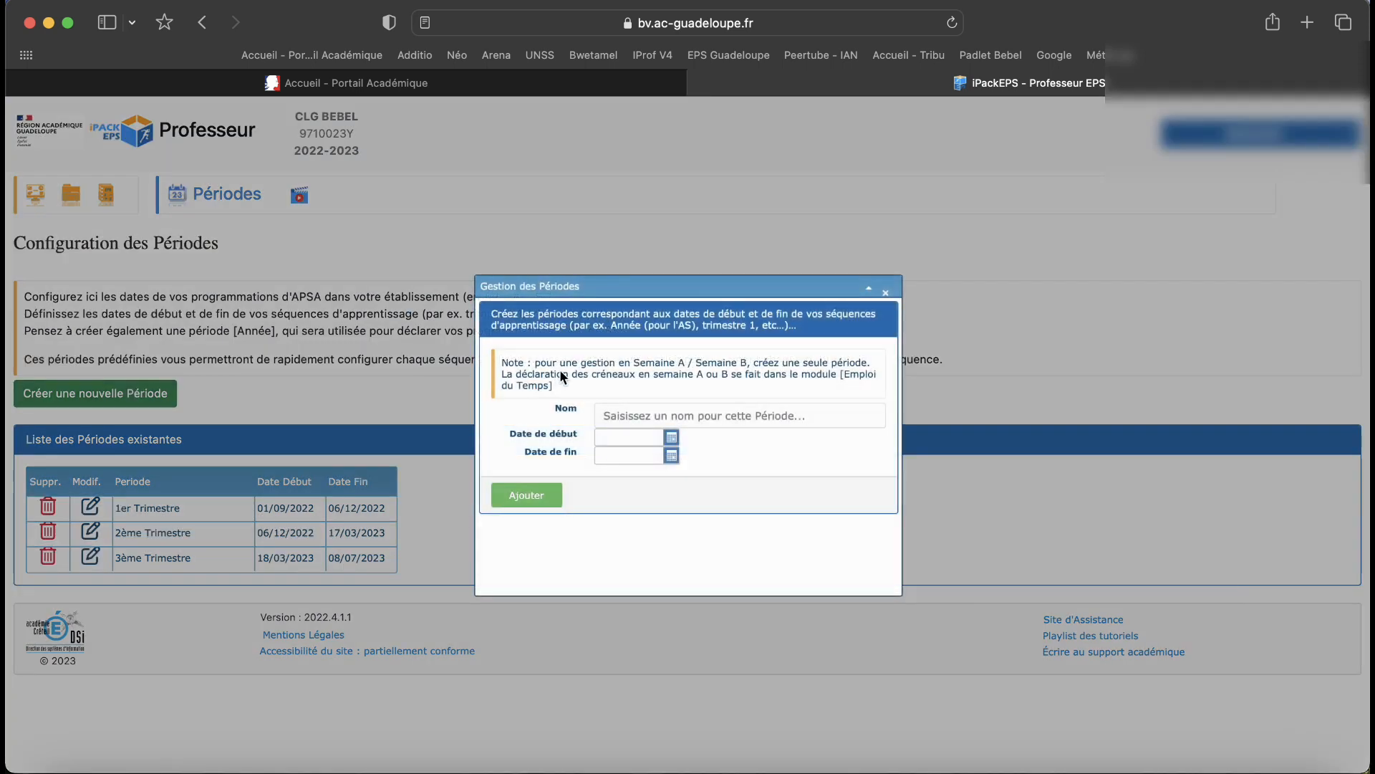
click(633, 420)
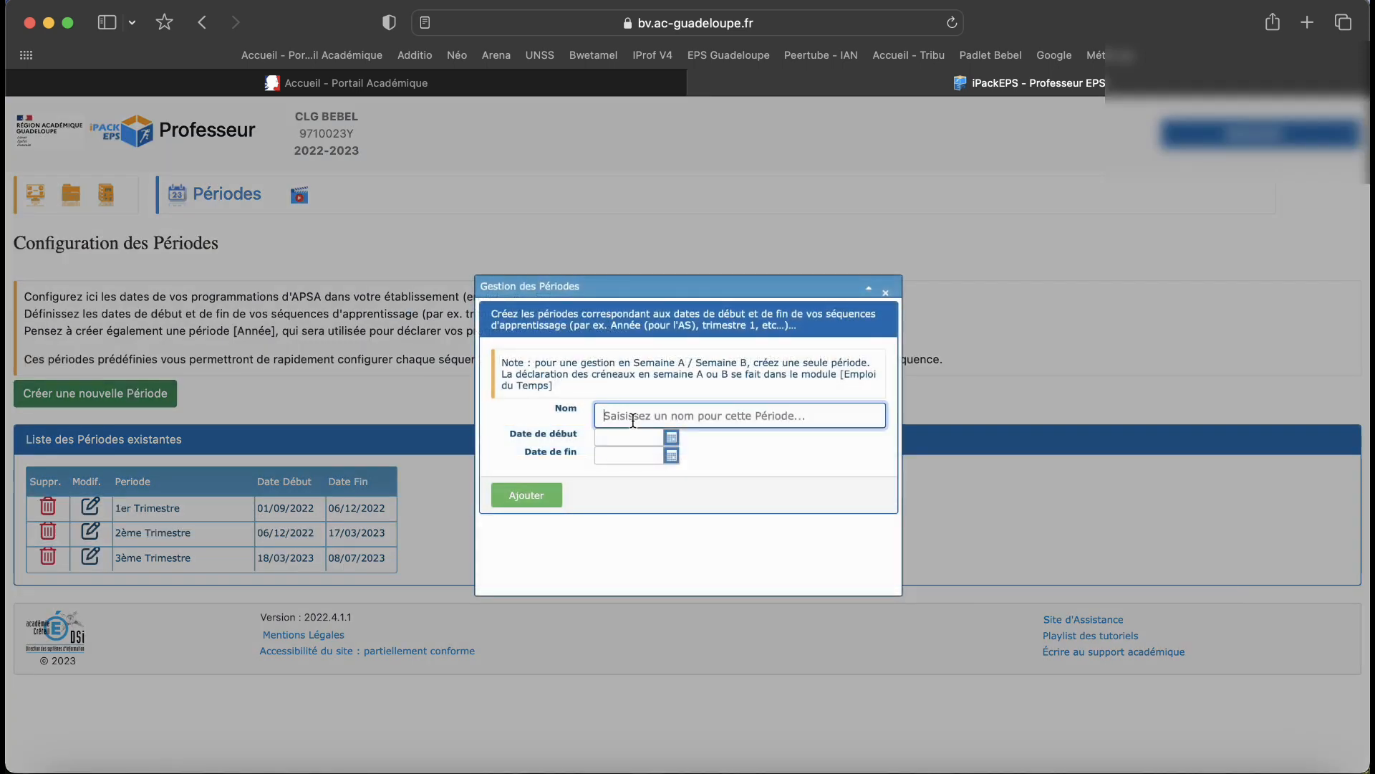
text(1ER trimestre)
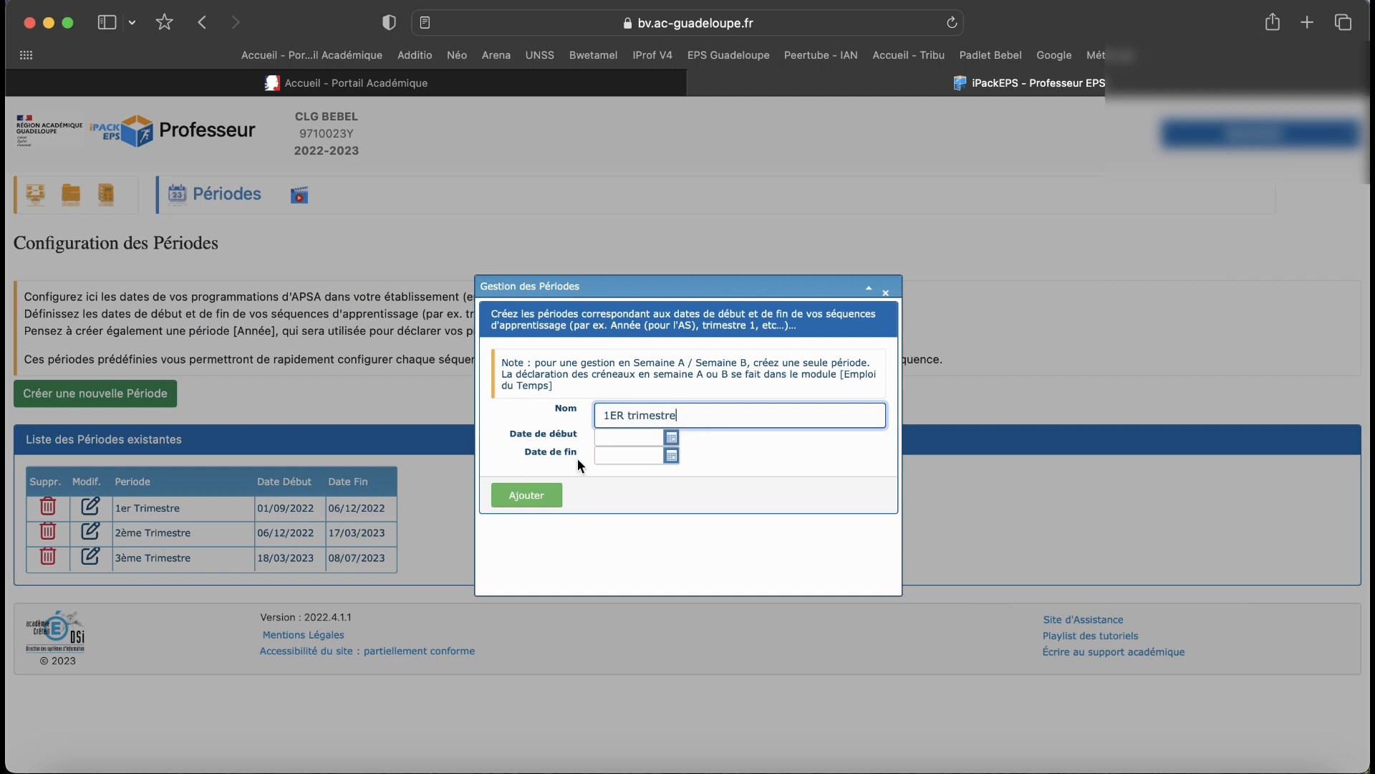
click(671, 439)
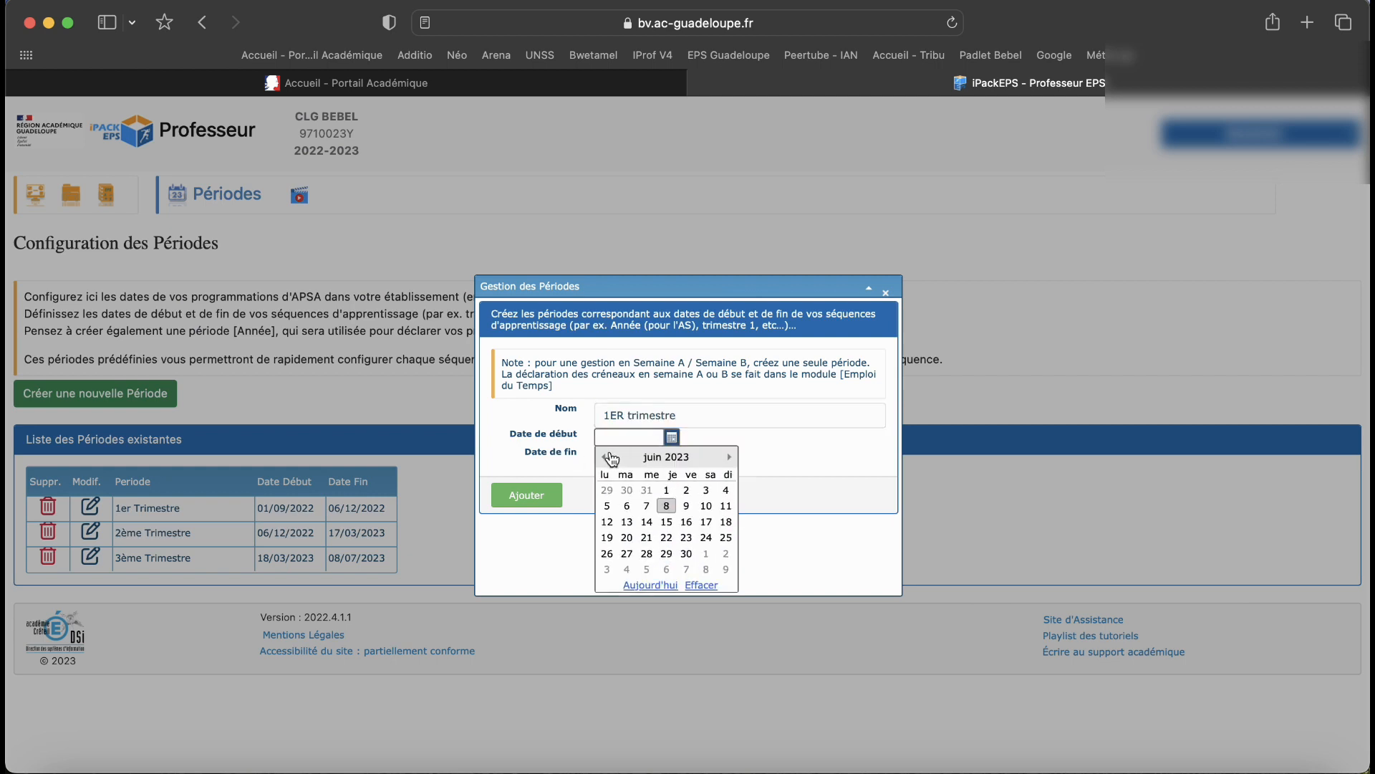
click(604, 459)
click(605, 459)
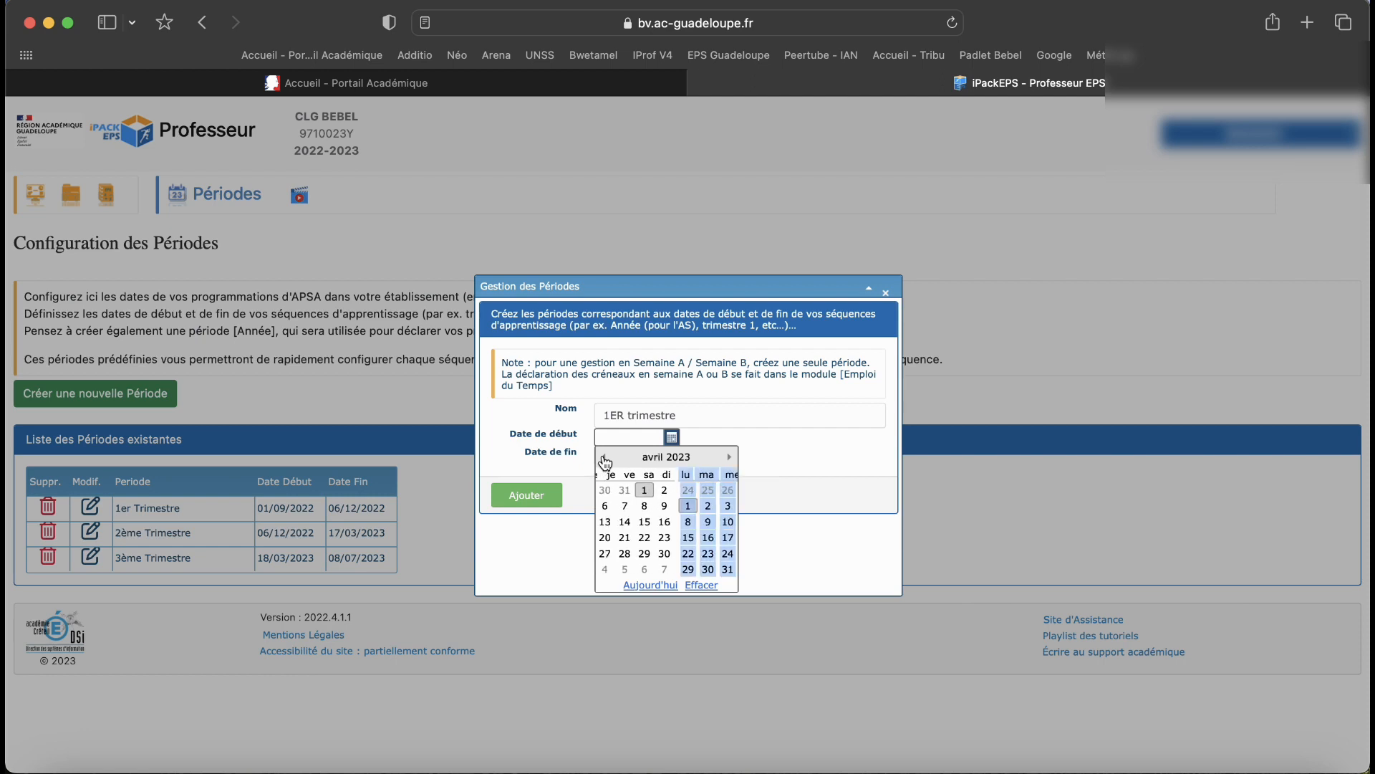
click(604, 459)
click(605, 458)
click(604, 458)
click(604, 458)
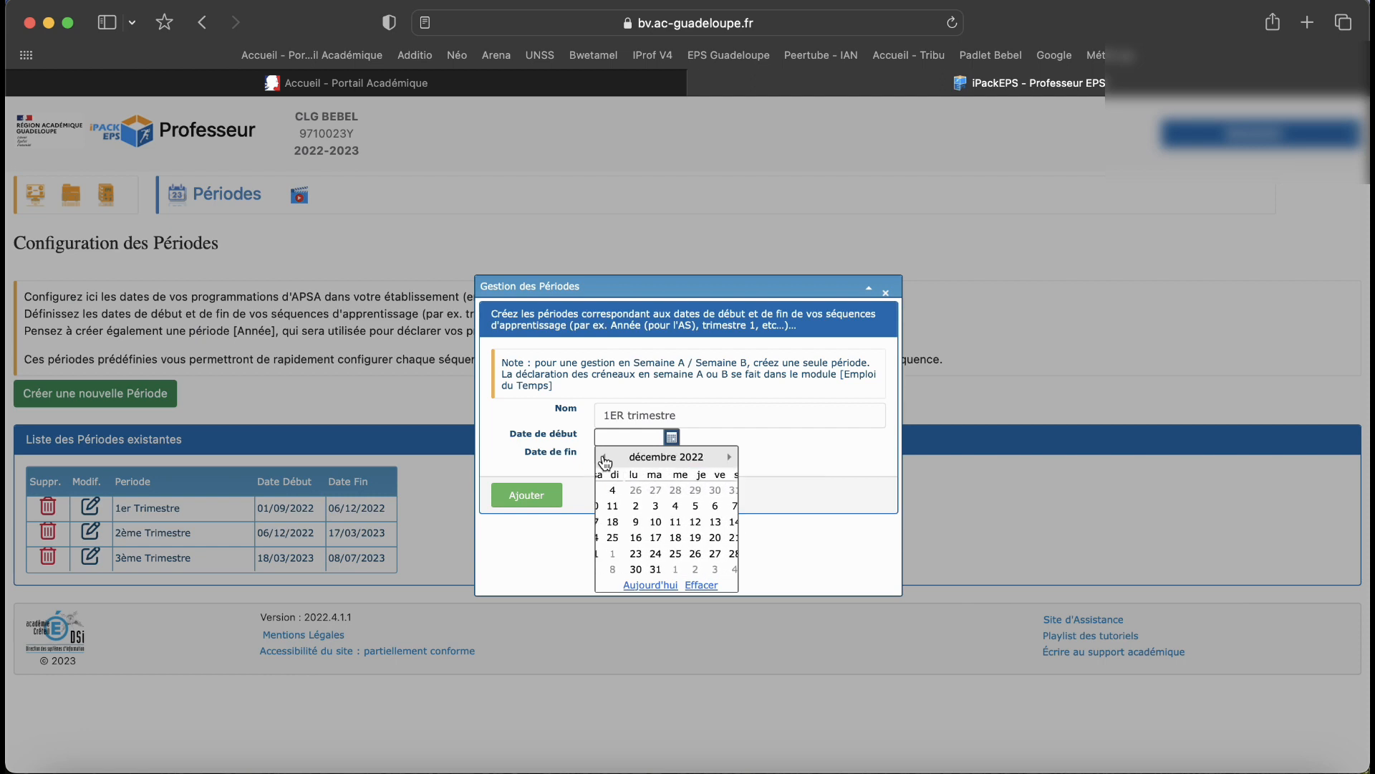
click(605, 458)
click(604, 459)
click(605, 459)
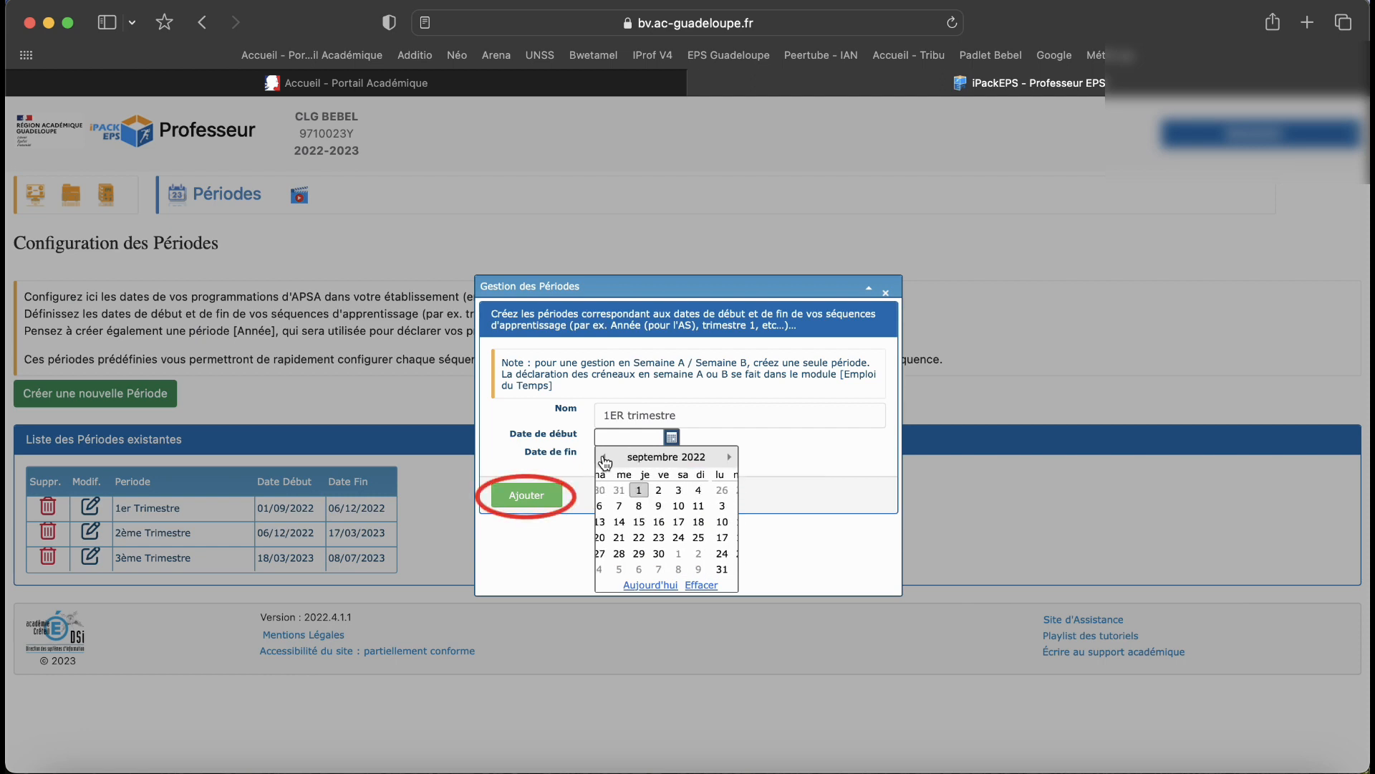
click(768, 445)
click(616, 457)
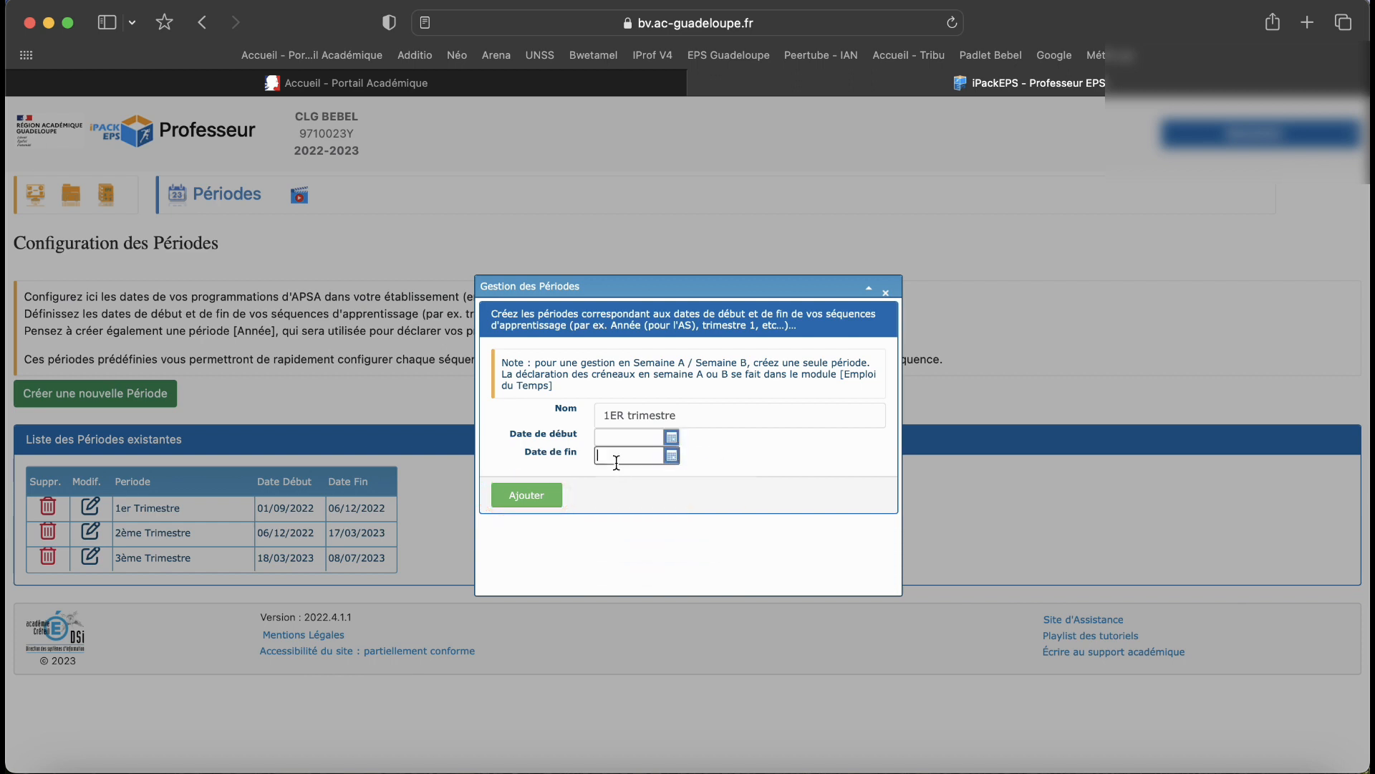
click(673, 459)
click(771, 437)
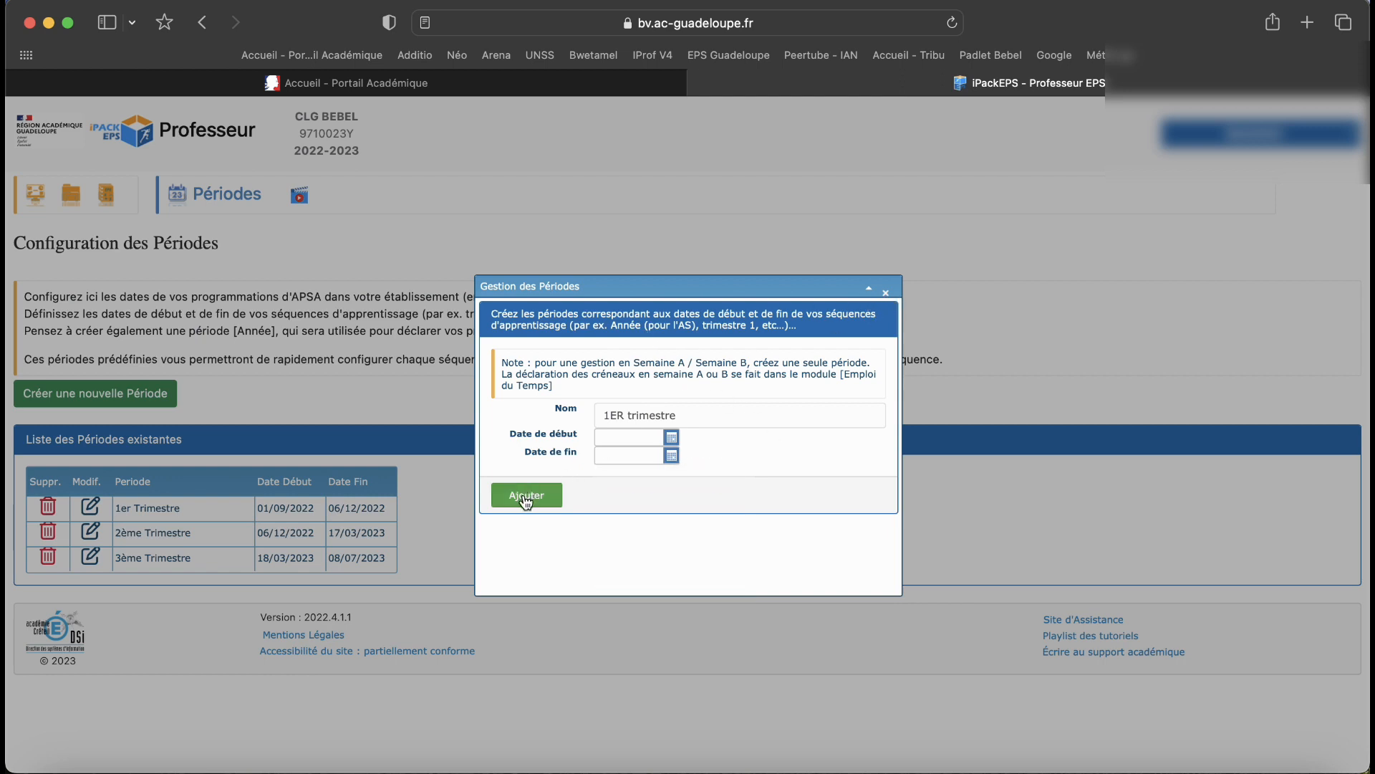
click(887, 294)
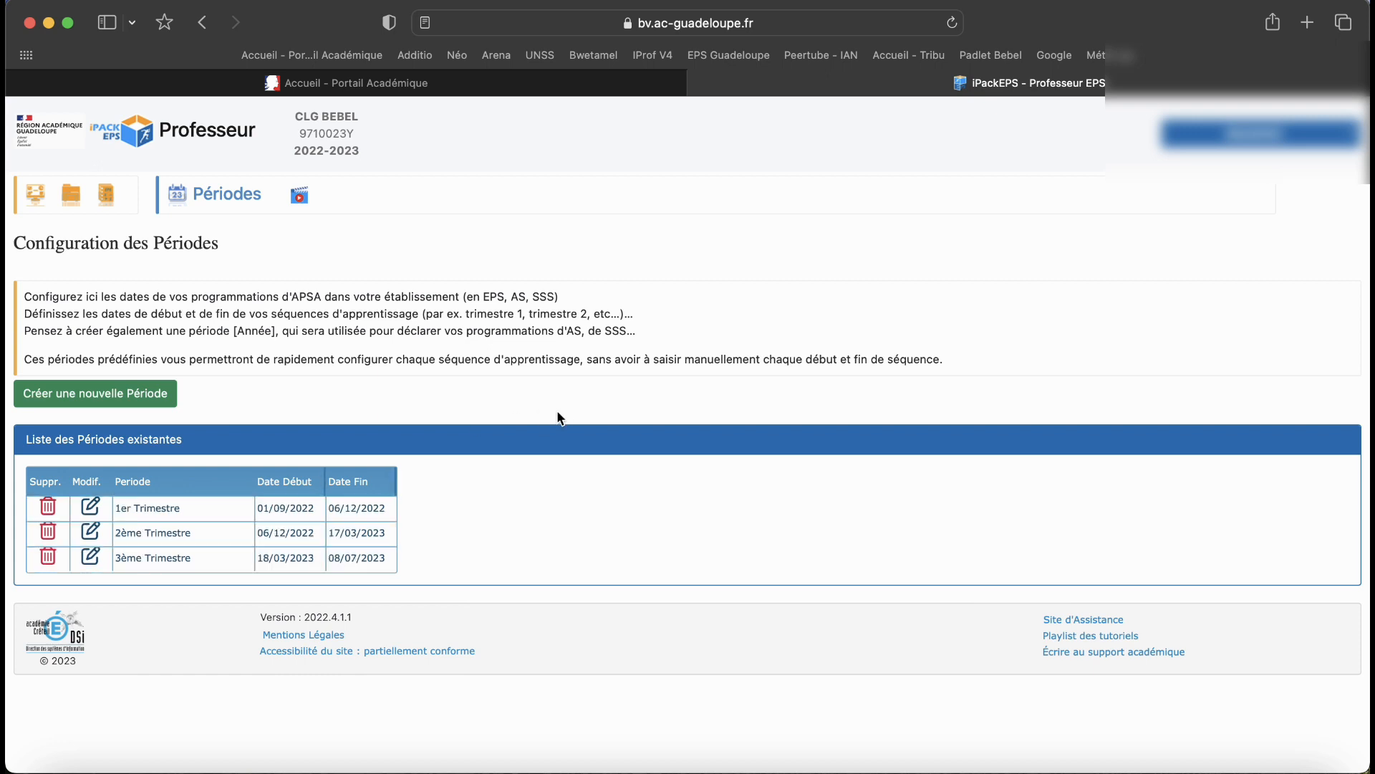
Return to the Dossier EPS and open the Groupes section
click(108, 194)
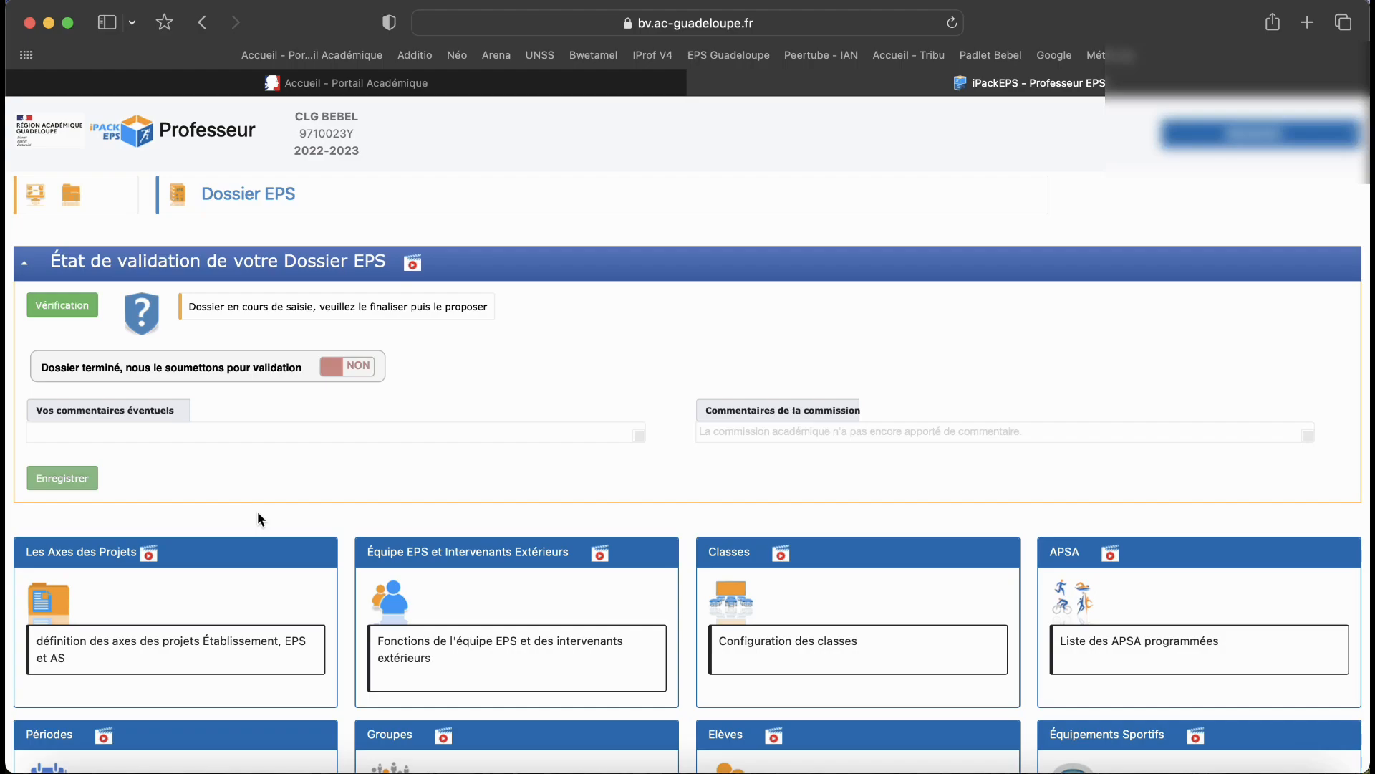
scroll(257, 510, down, 5)
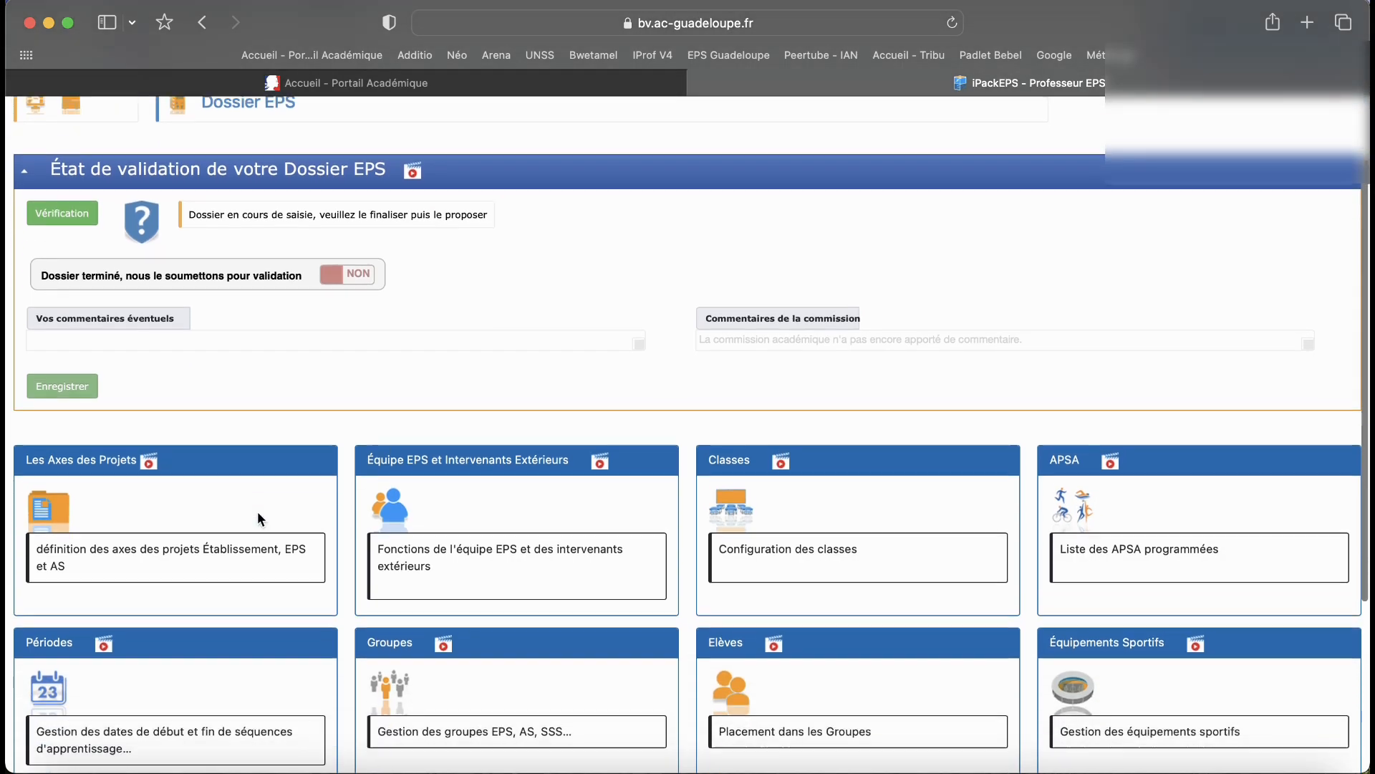
scroll(259, 519, down, 2)
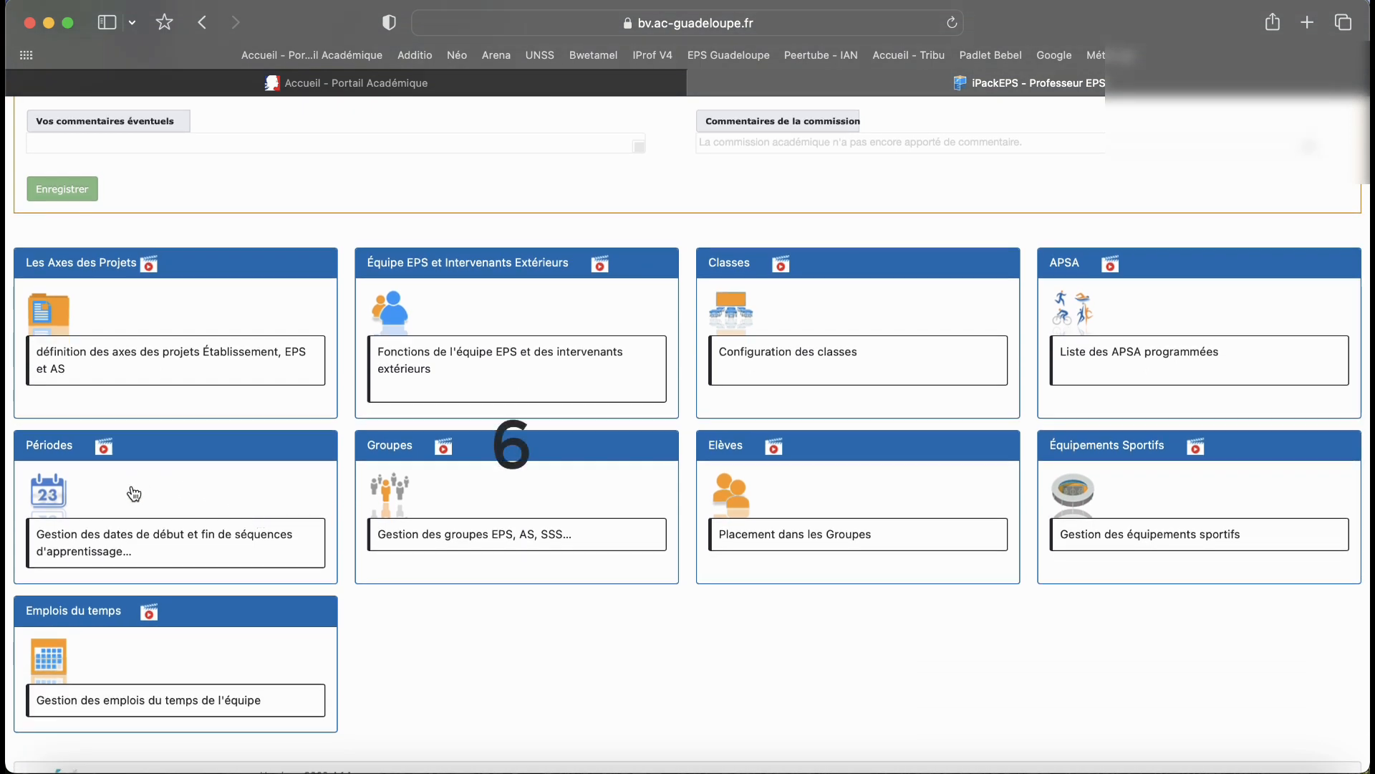
click(410, 500)
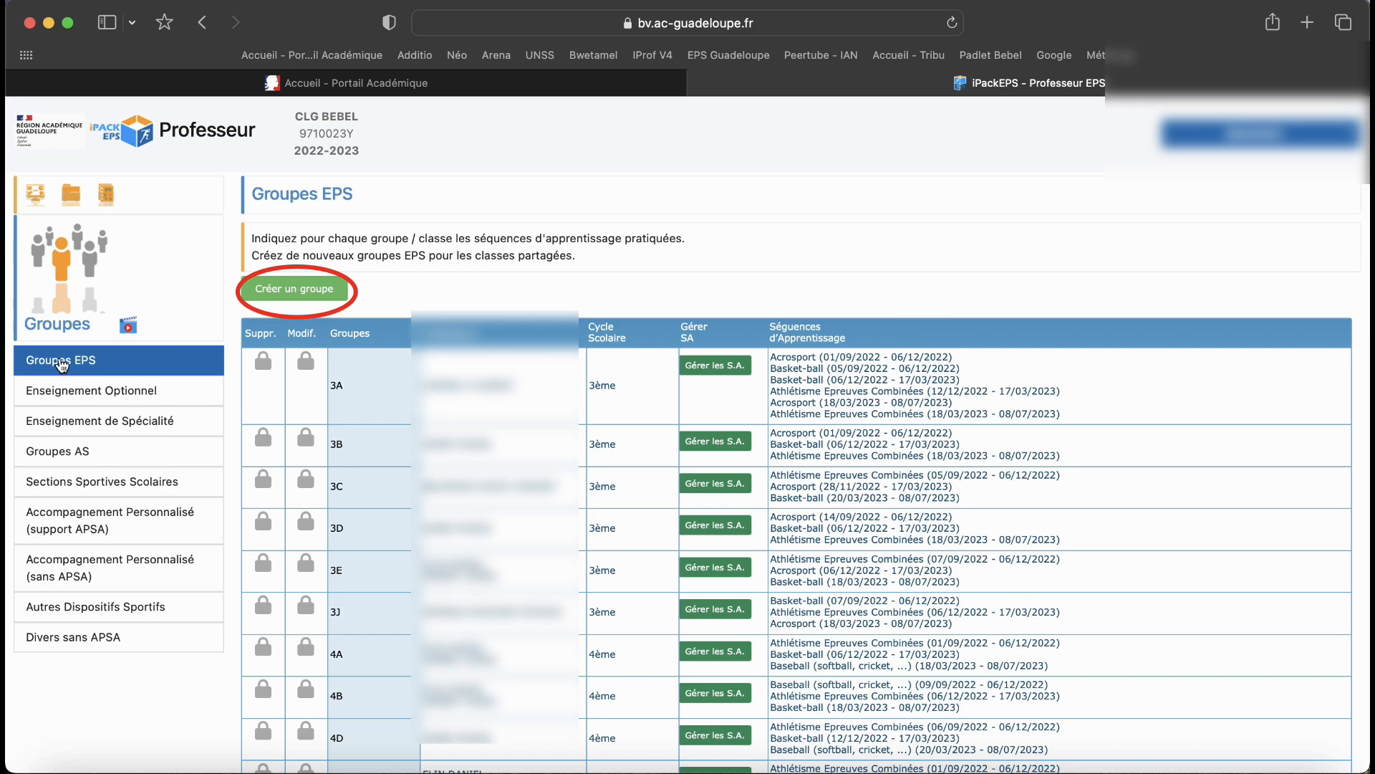
Create an EPS group named "3Q" with the school cycle Troisième, assigned to the second teacher listed
click(313, 291)
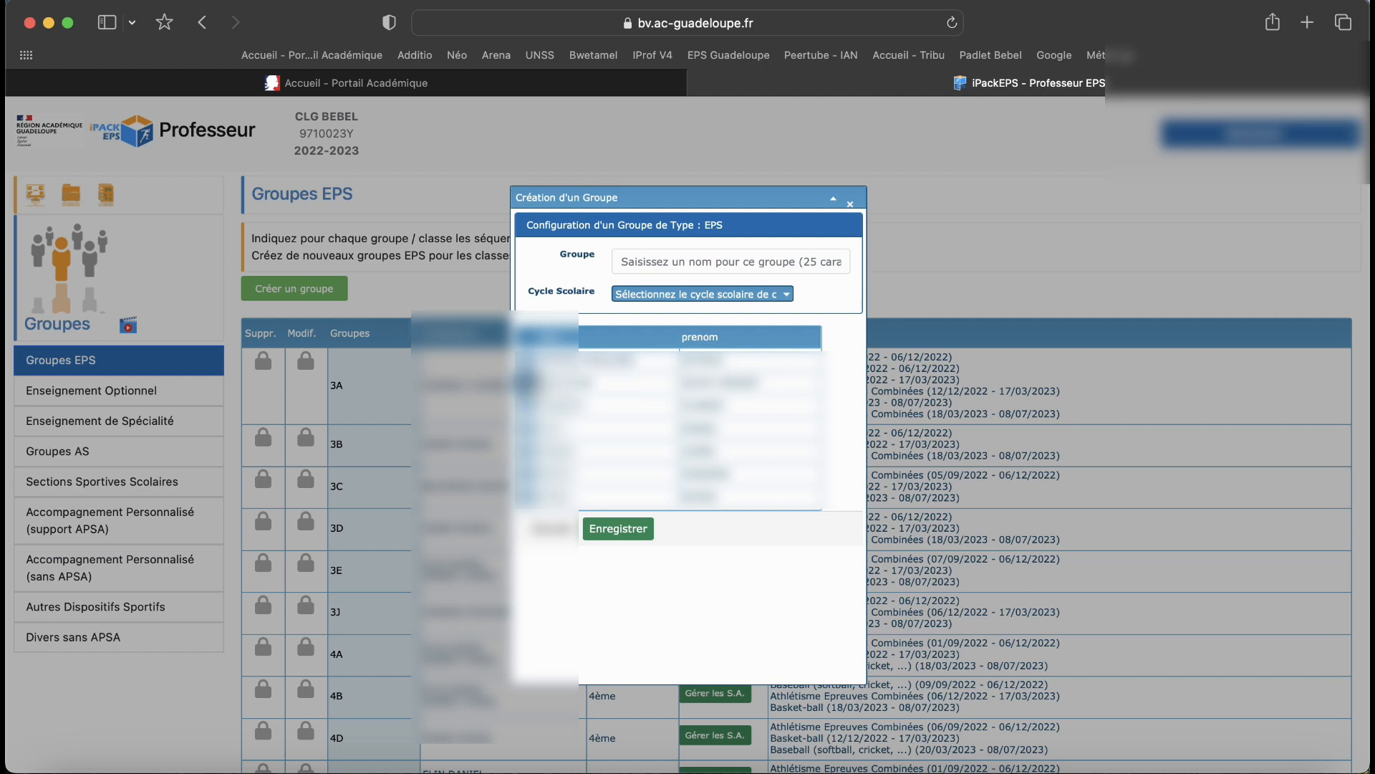
click(527, 383)
click(711, 258)
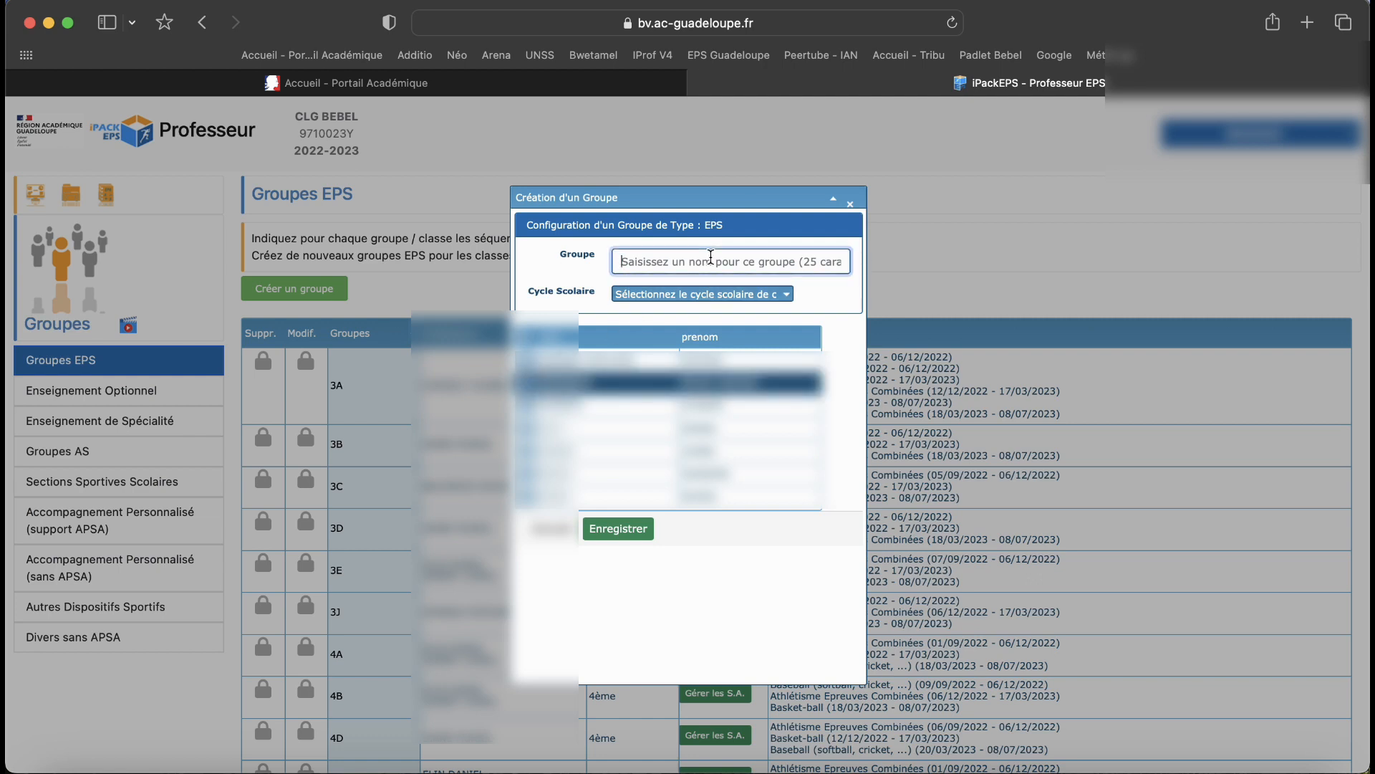
text(3Q)
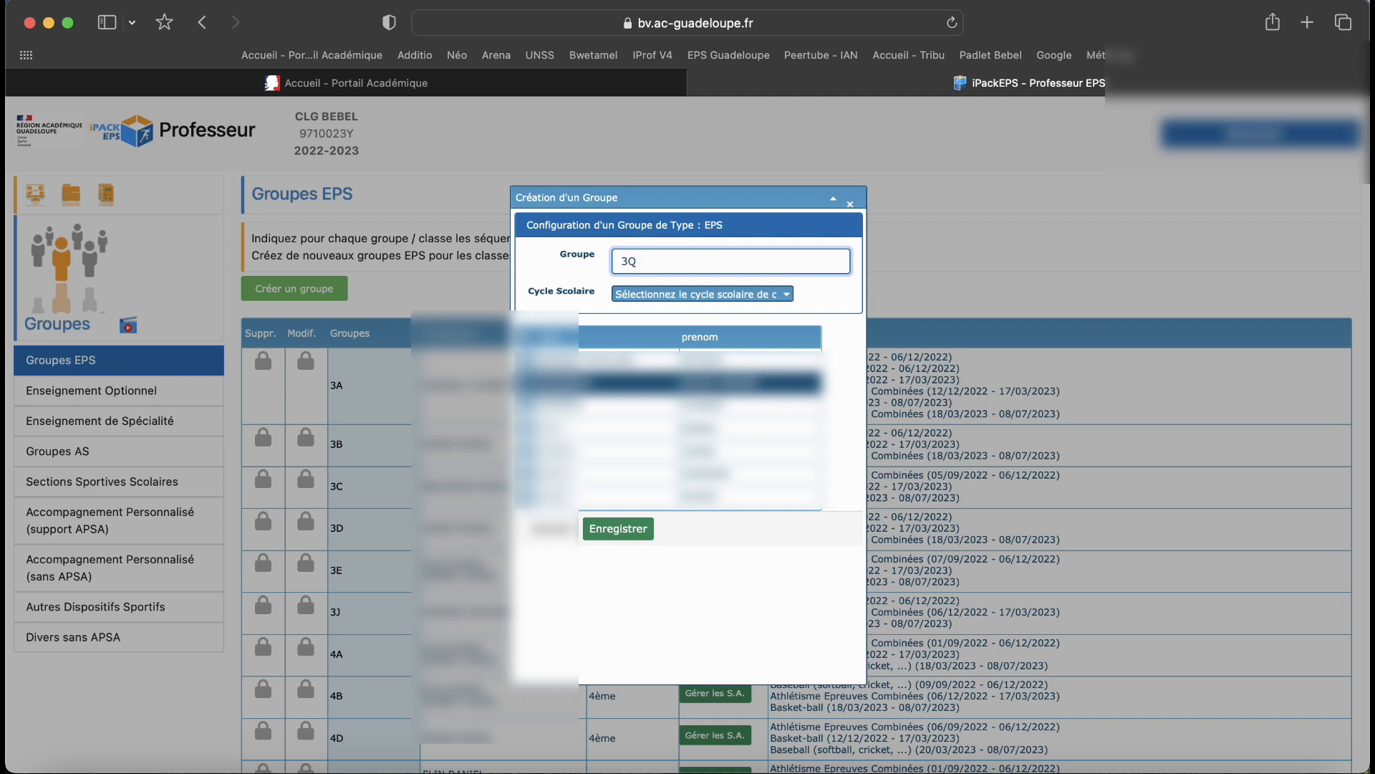
click(788, 294)
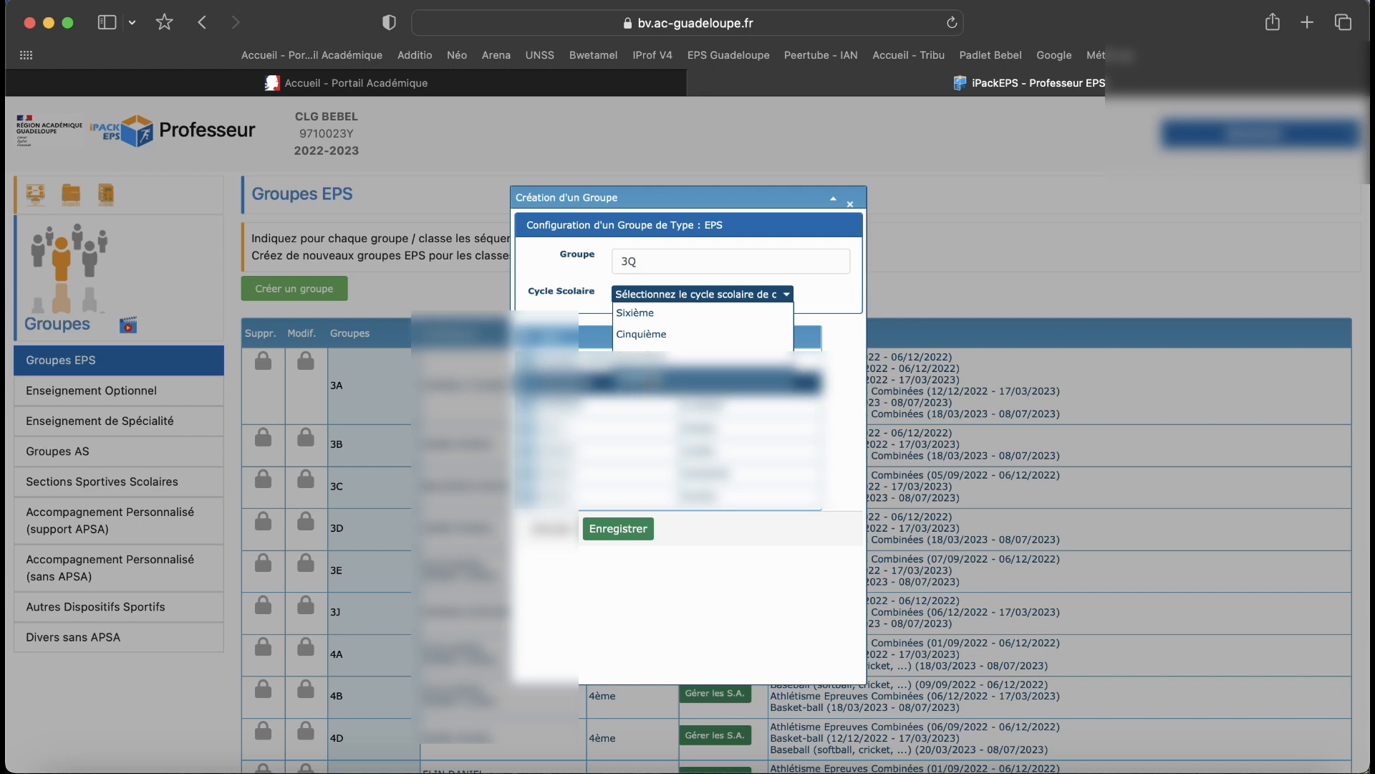
click(649, 377)
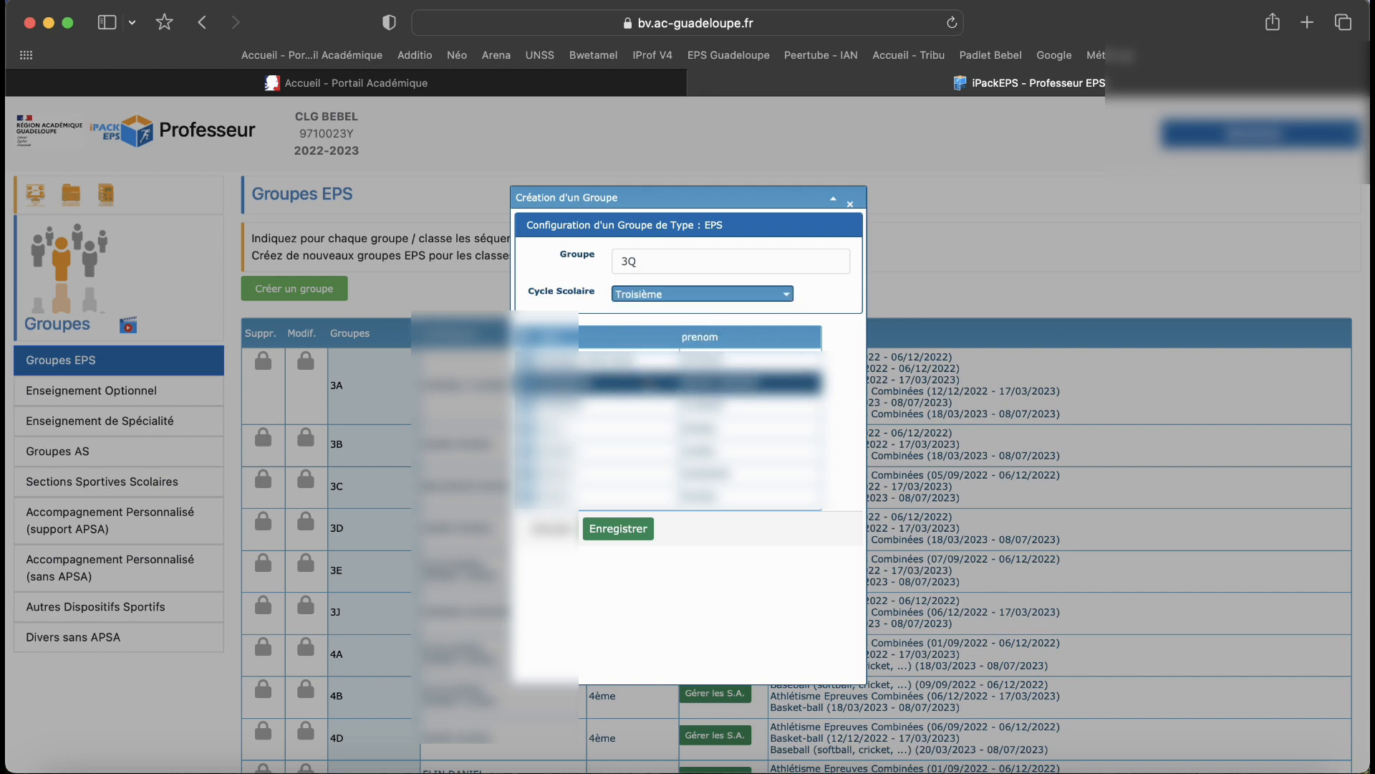
click(595, 536)
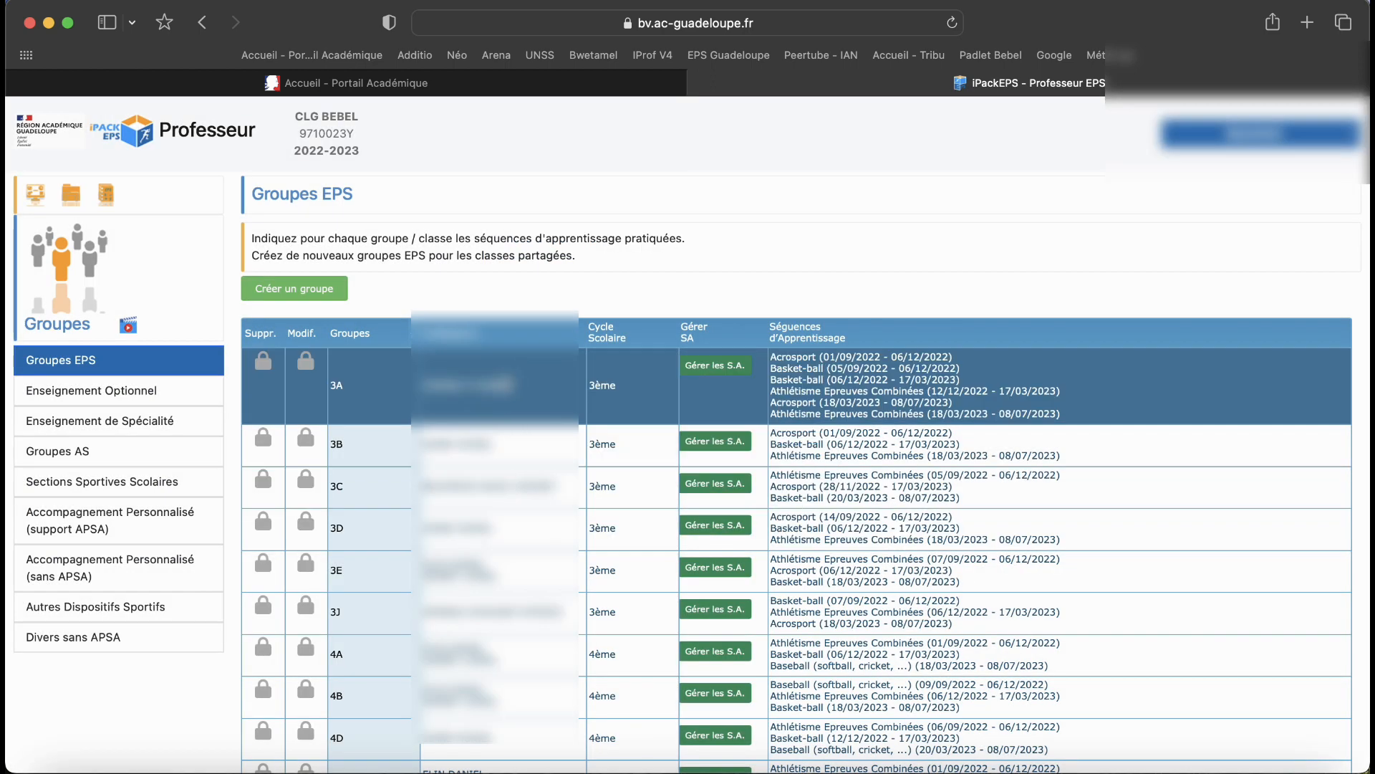
Try out declaring Acrosport for the period 1er Trimestre in group 3A's learning sequences, without adding it
click(717, 366)
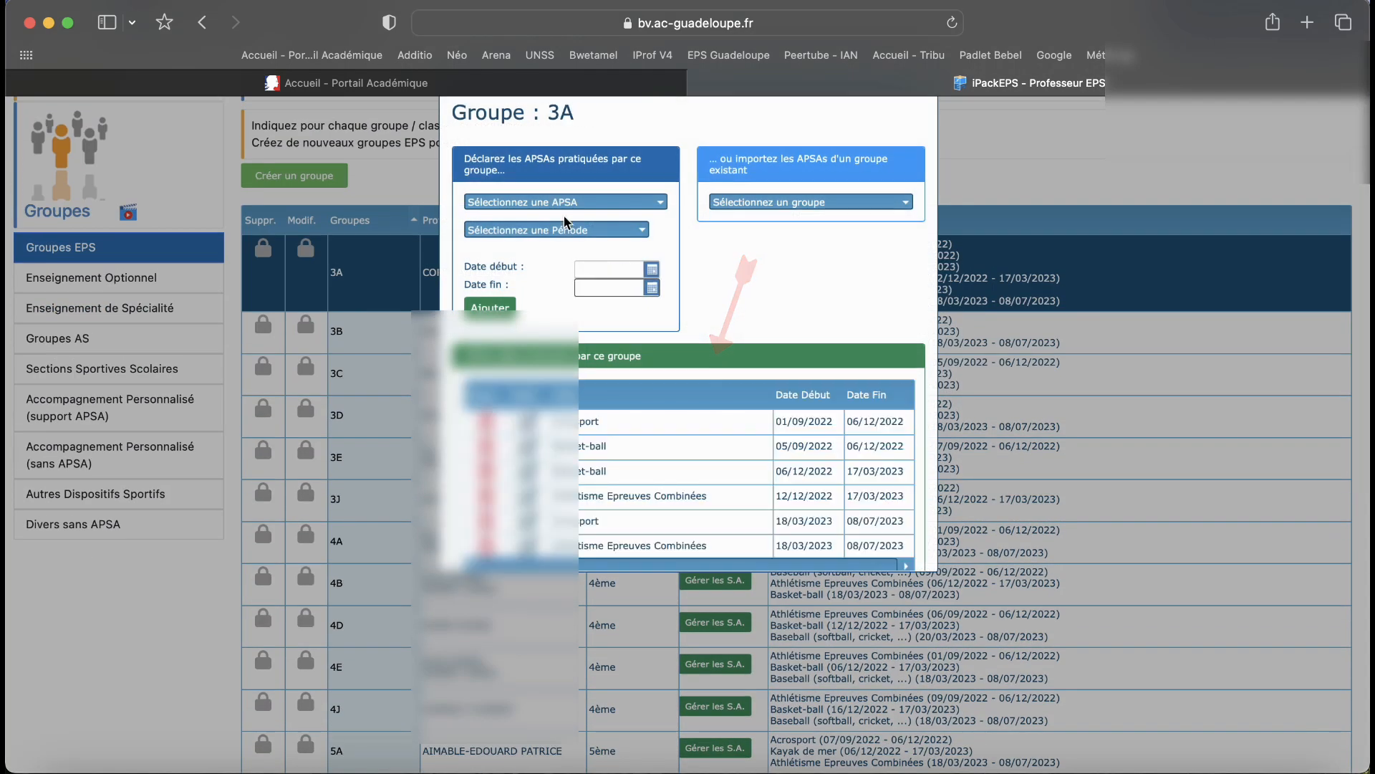
scroll(557, 453, down, 1)
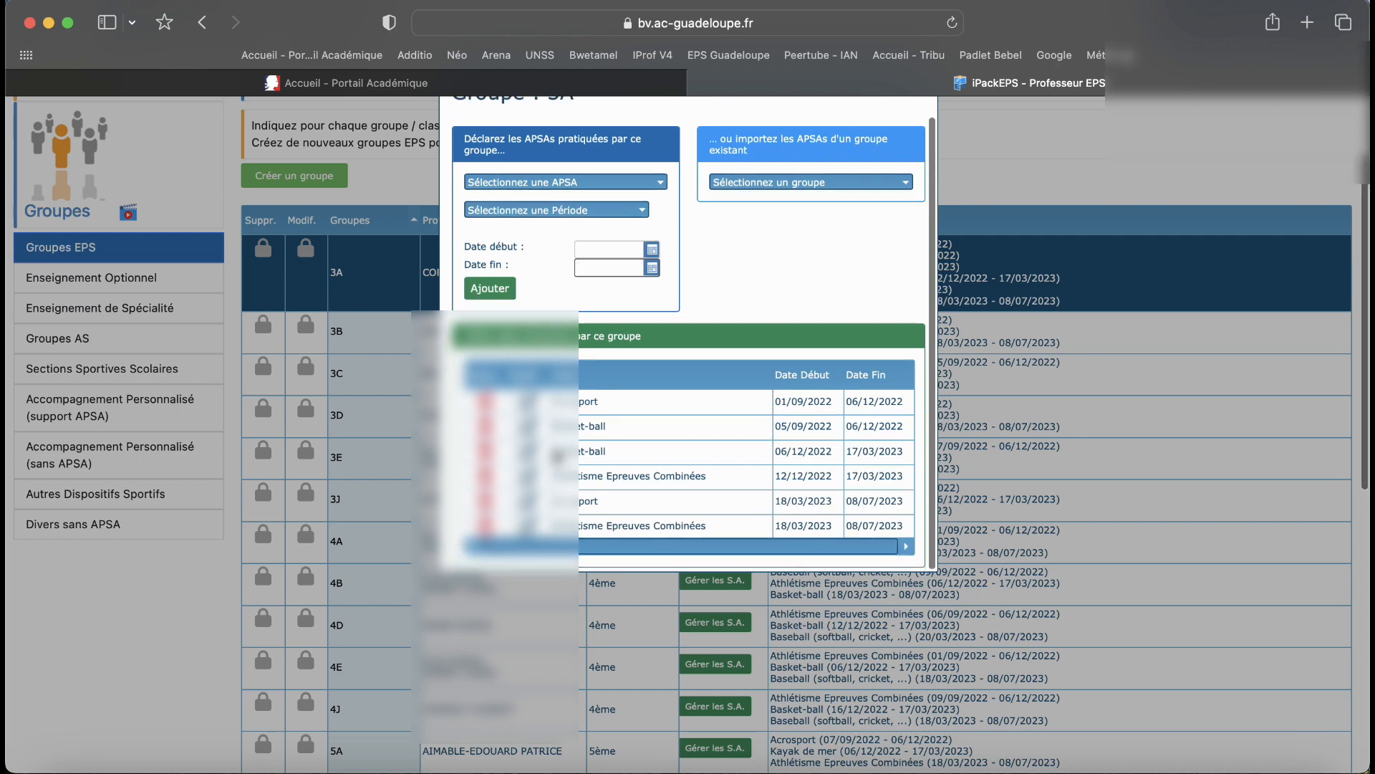
click(584, 183)
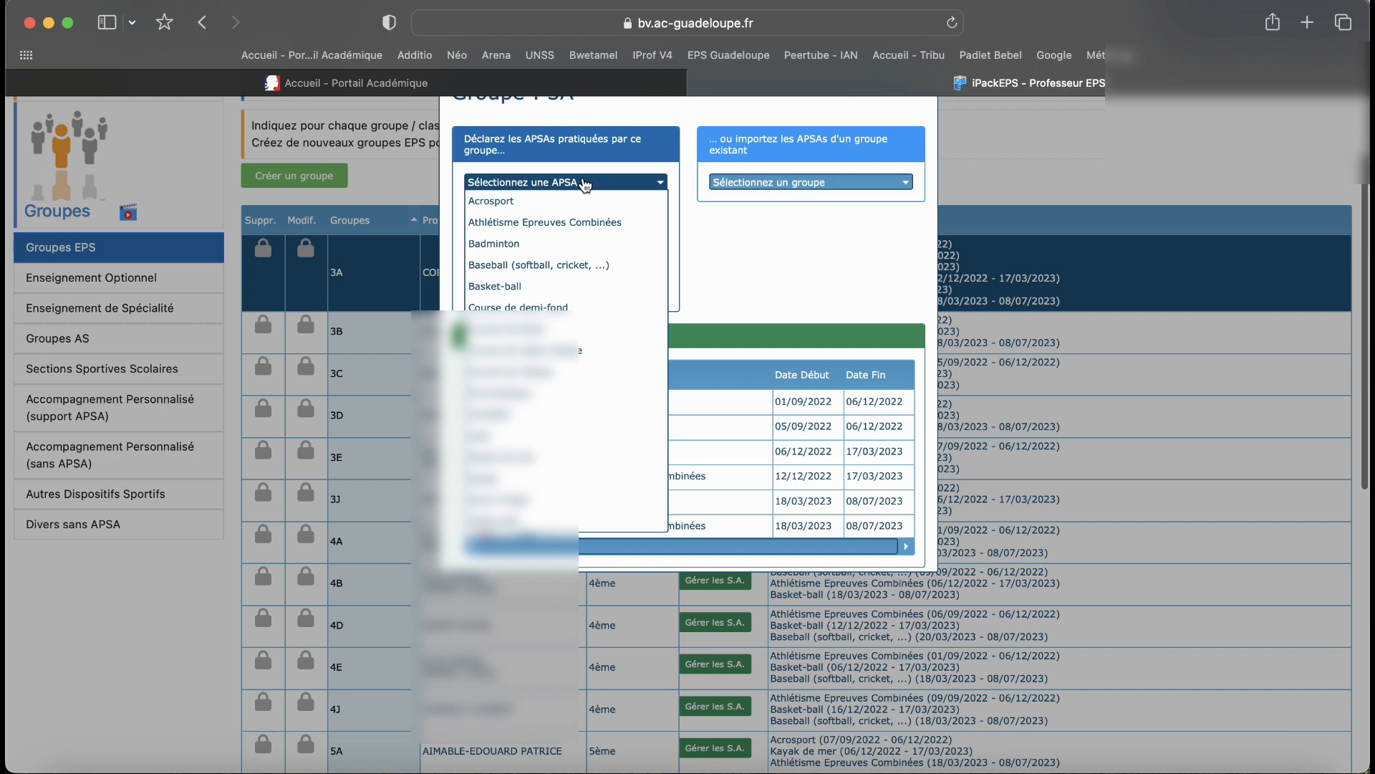
click(576, 200)
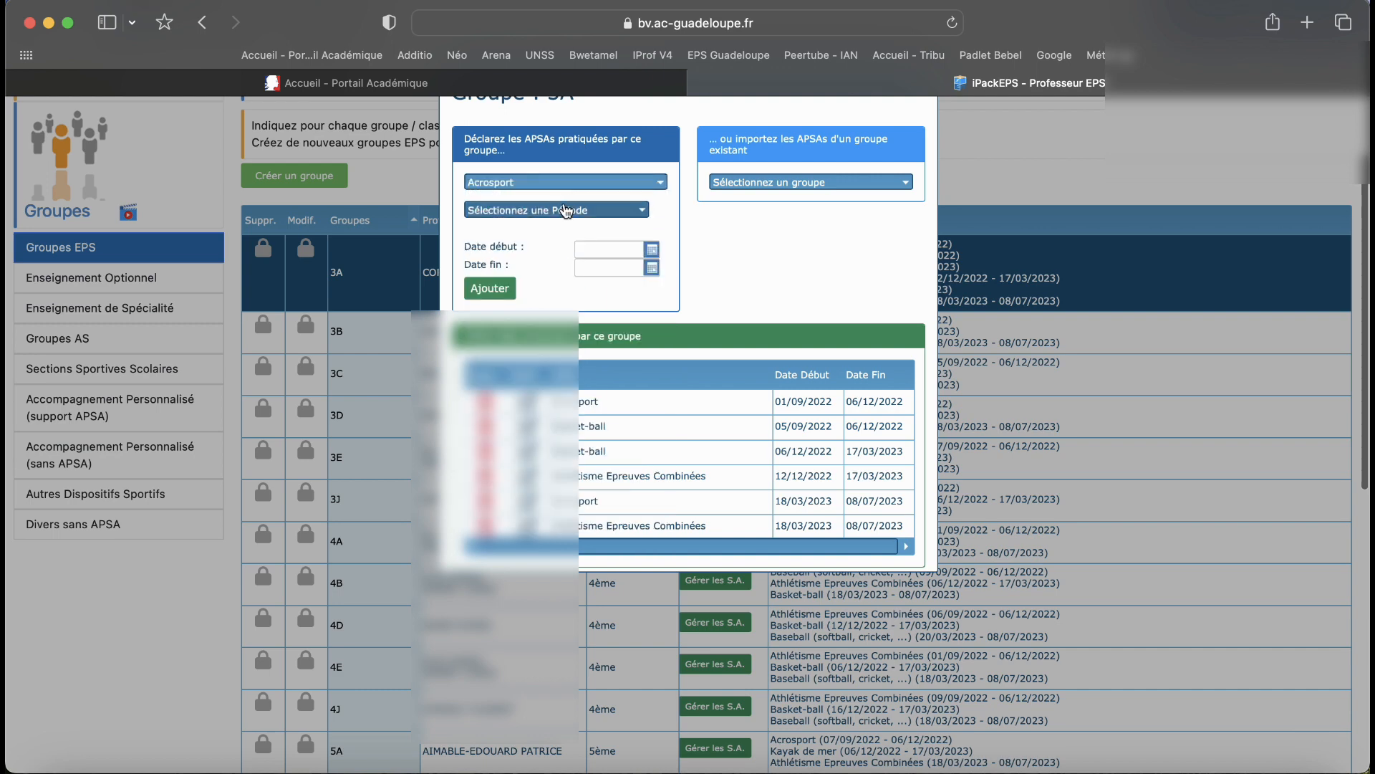
click(565, 211)
click(549, 220)
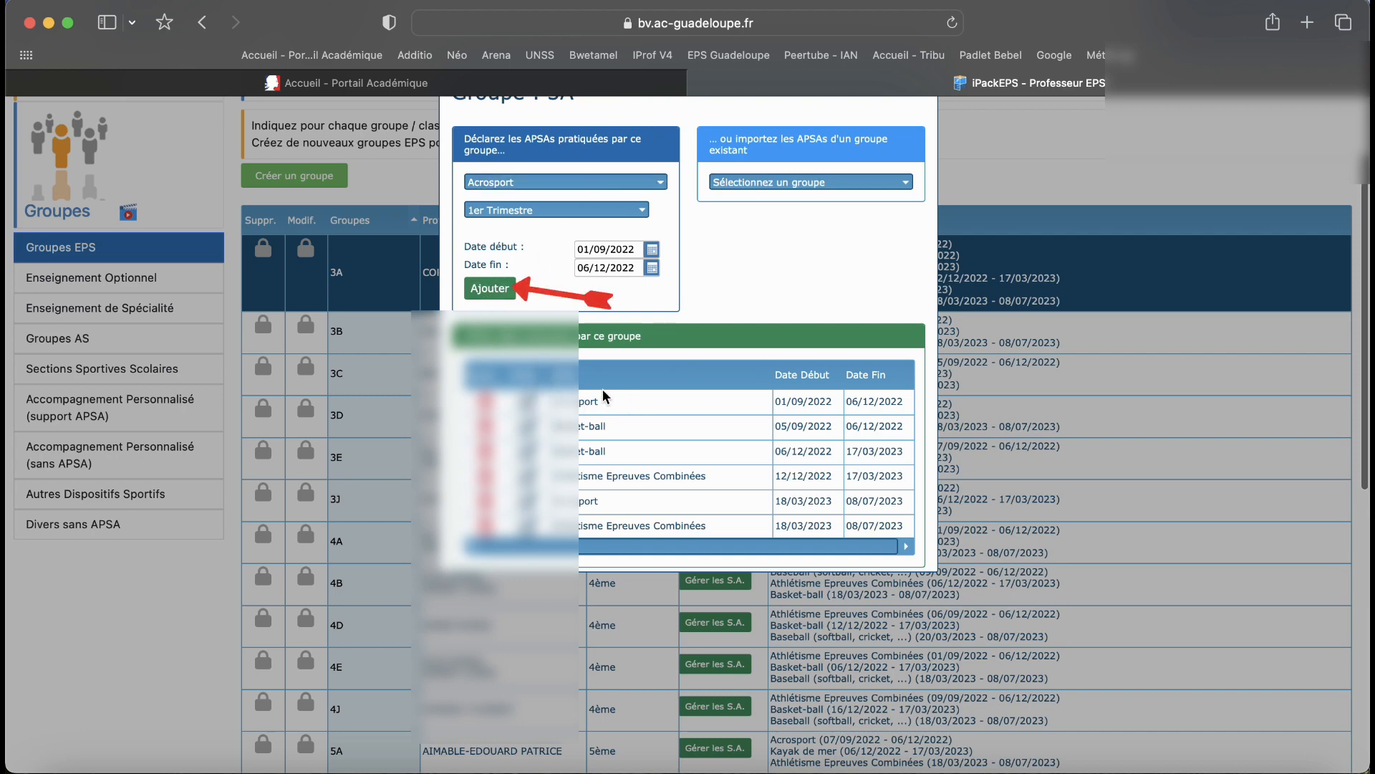
Return to the Dossier EPS and open the Emplois du temps section
click(609, 182)
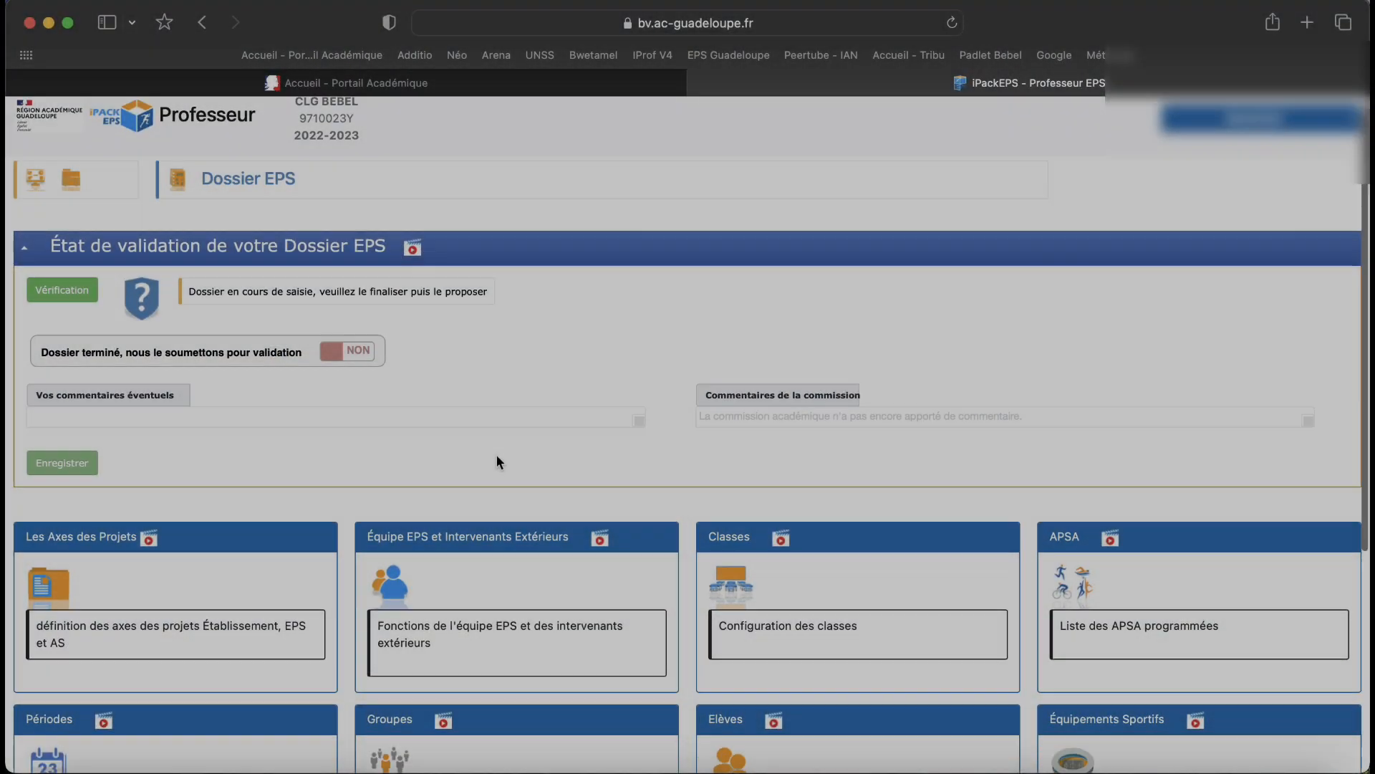
scroll(498, 461, down, 5)
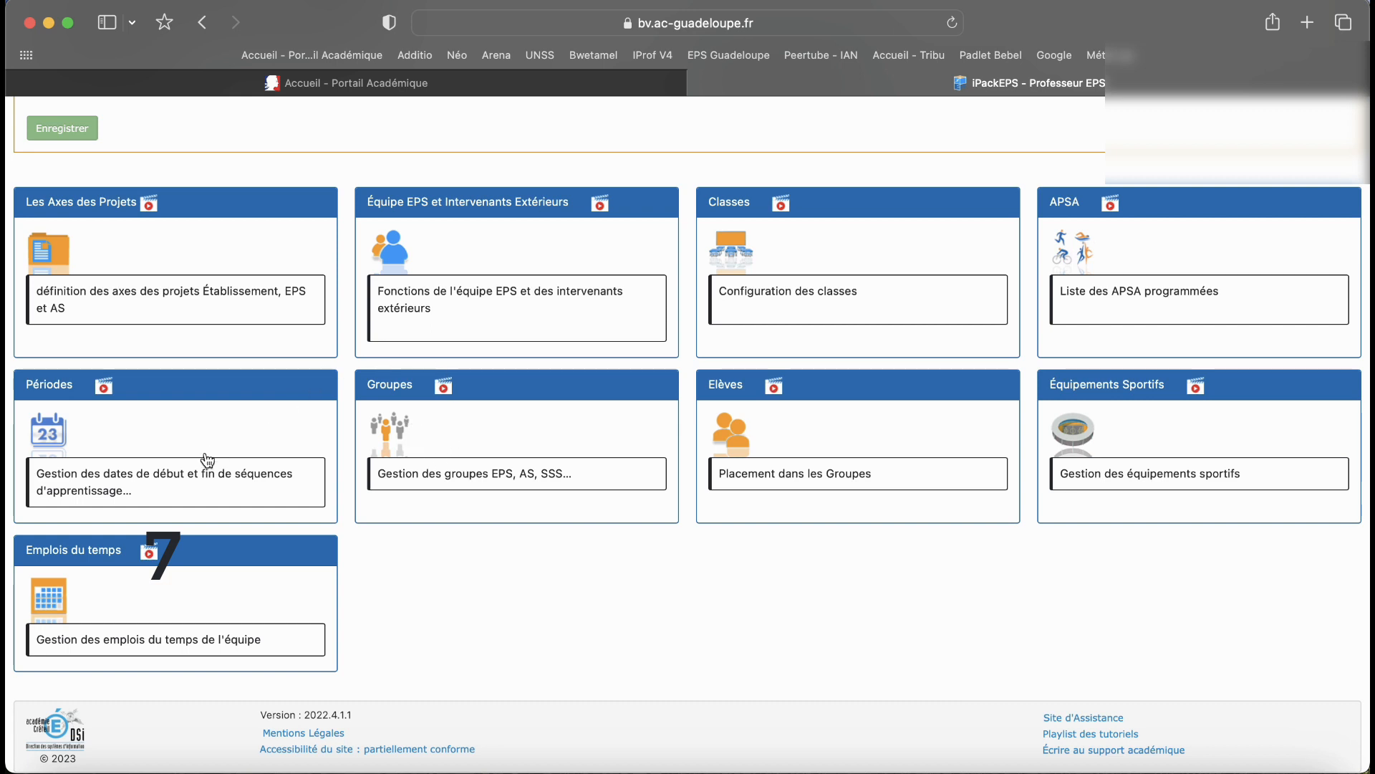
click(73, 588)
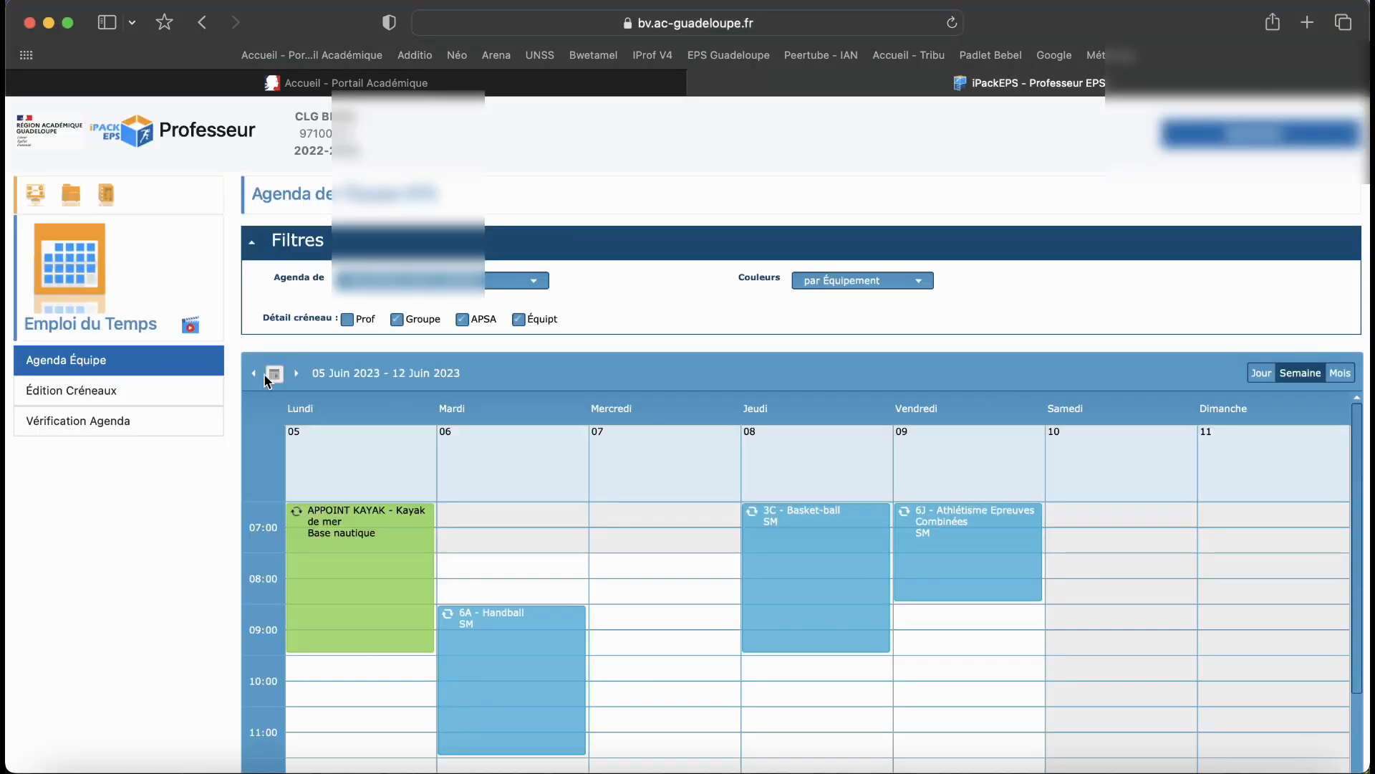
Start a new slot on Tuesday 6 June 2023 at 07:00 in the team agenda and select its teacher and group
click(545, 528)
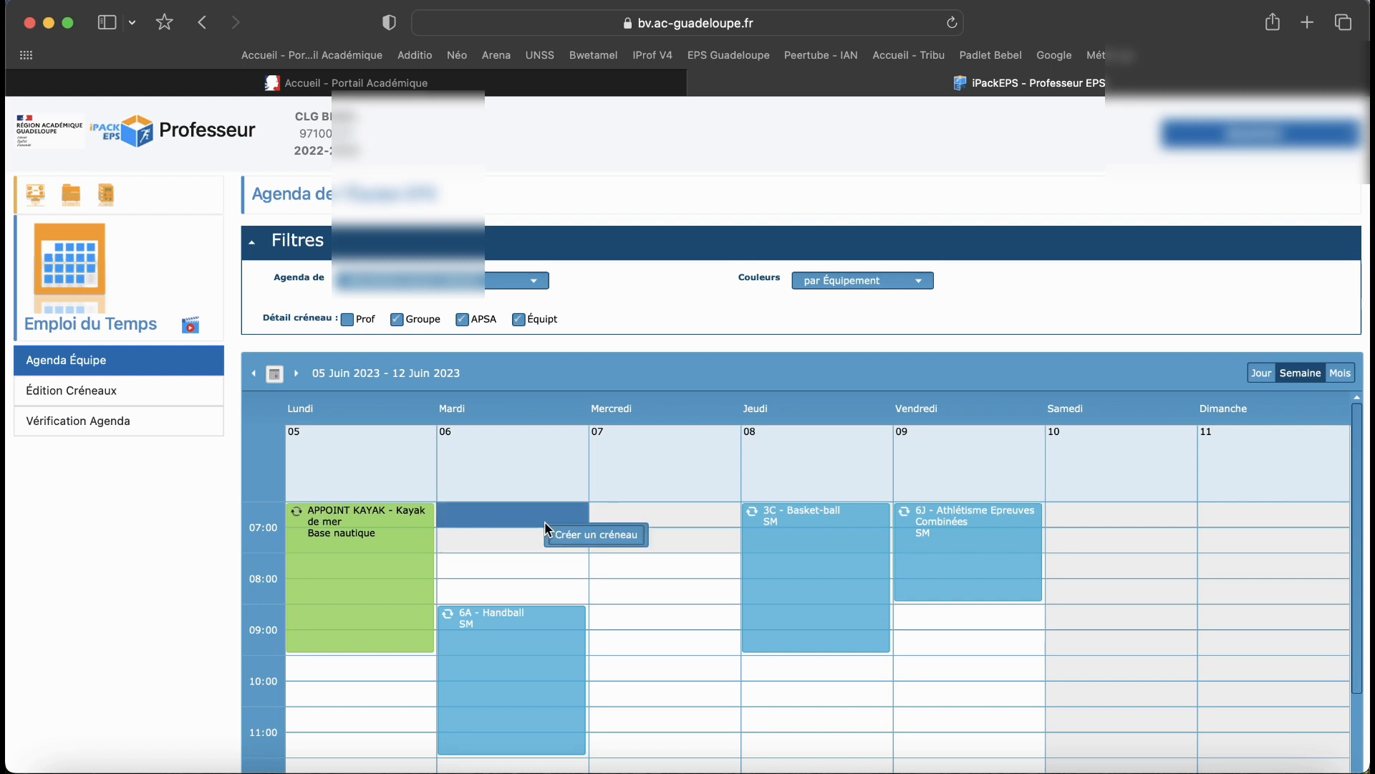
click(584, 541)
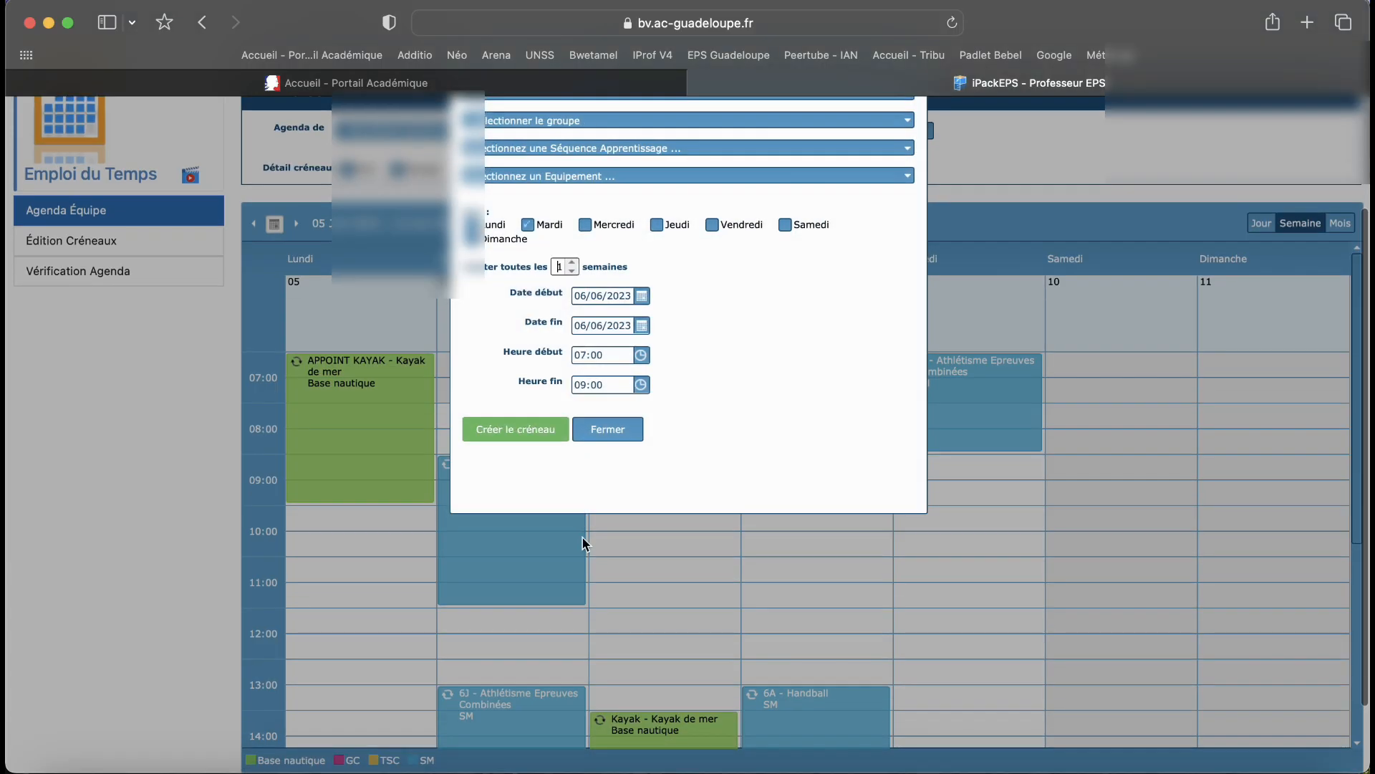
scroll(610, 200, up, 2)
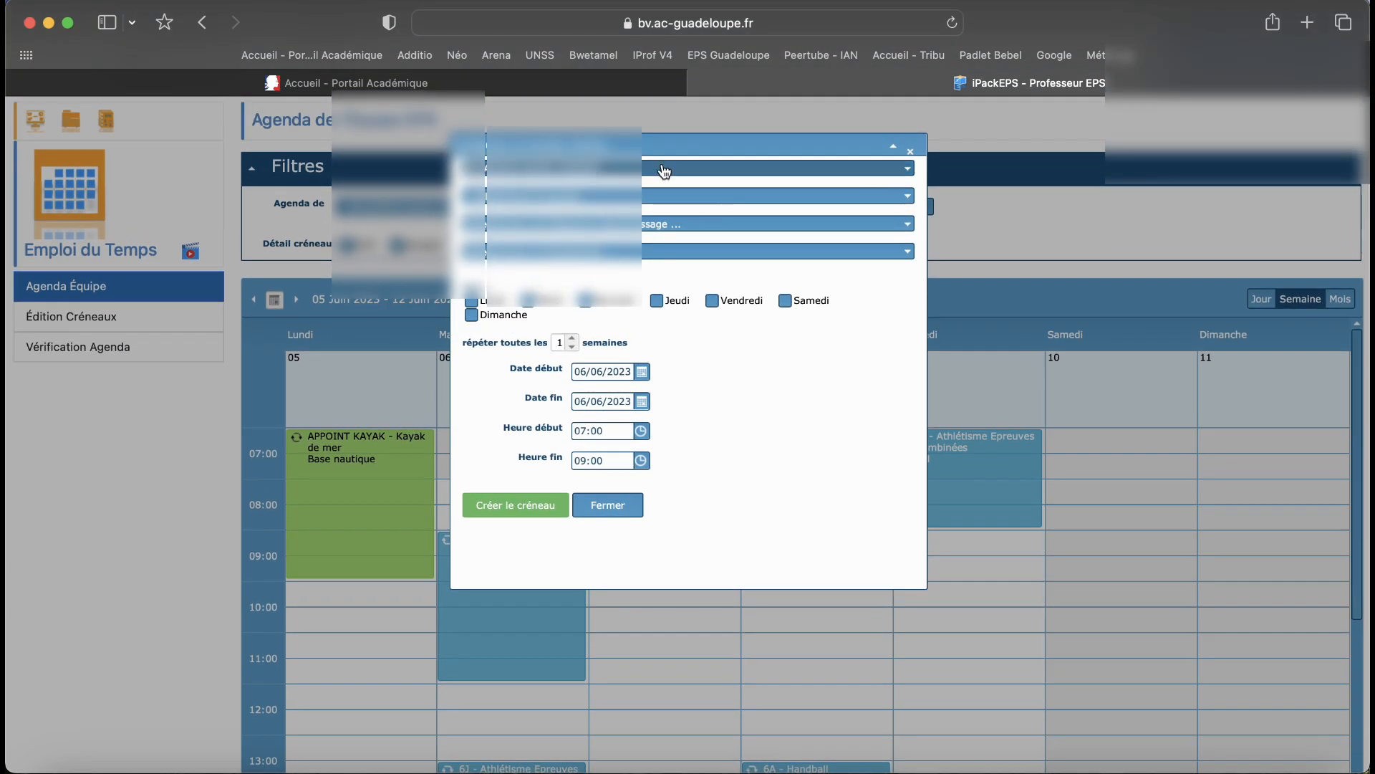
click(666, 166)
click(665, 170)
click(605, 196)
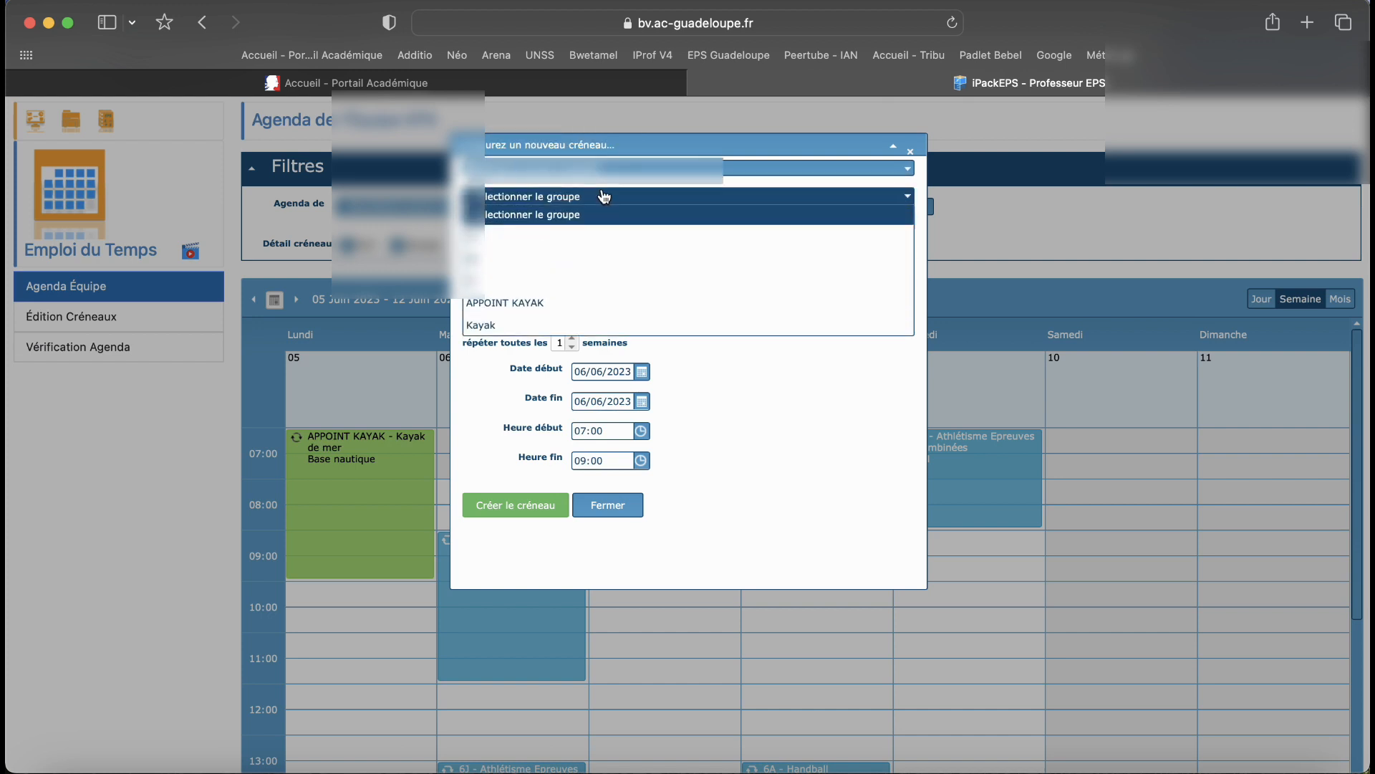
click(498, 248)
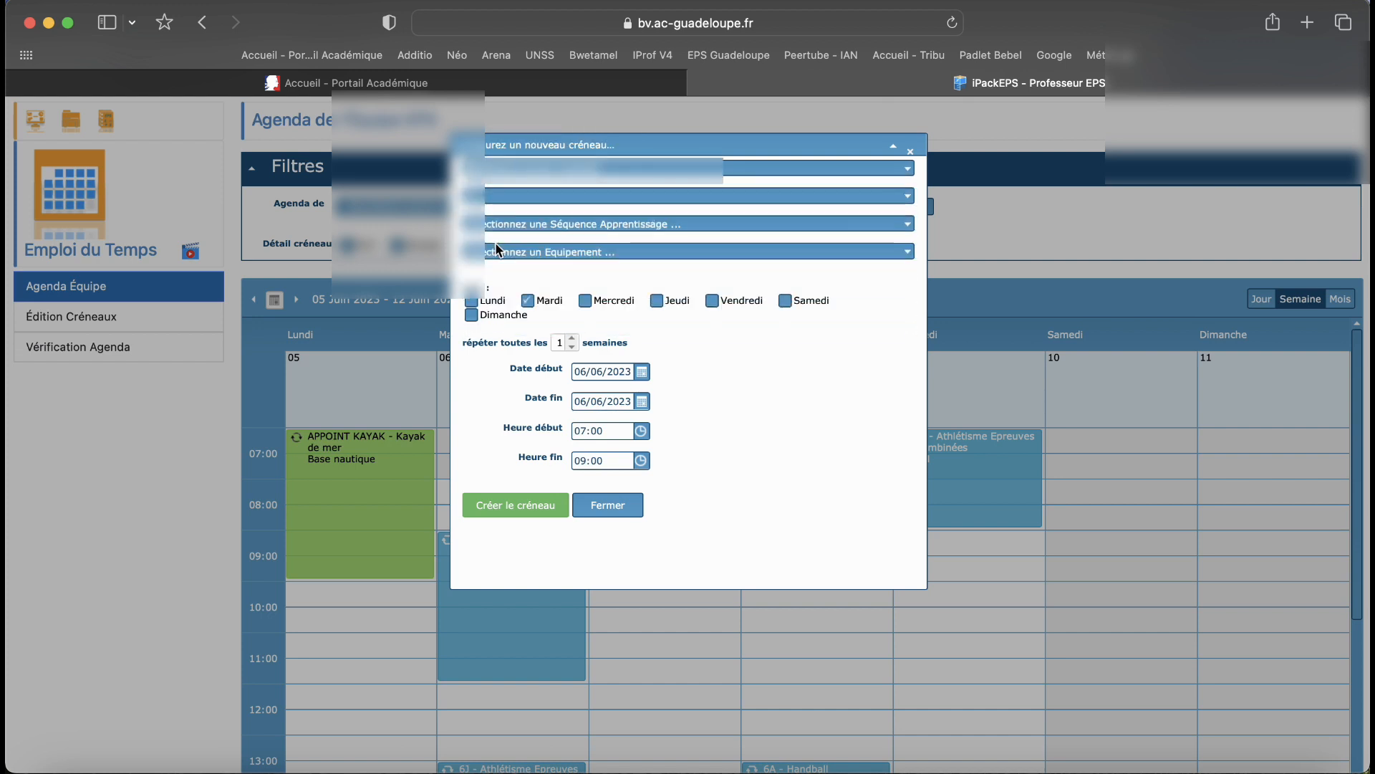
Select the Athlétisme Epreuves Combinées (05/09/2022 - 06/12/2022) sequence and the Terrain de Football du Bourg facility, and close the slot form without creating it
click(548, 226)
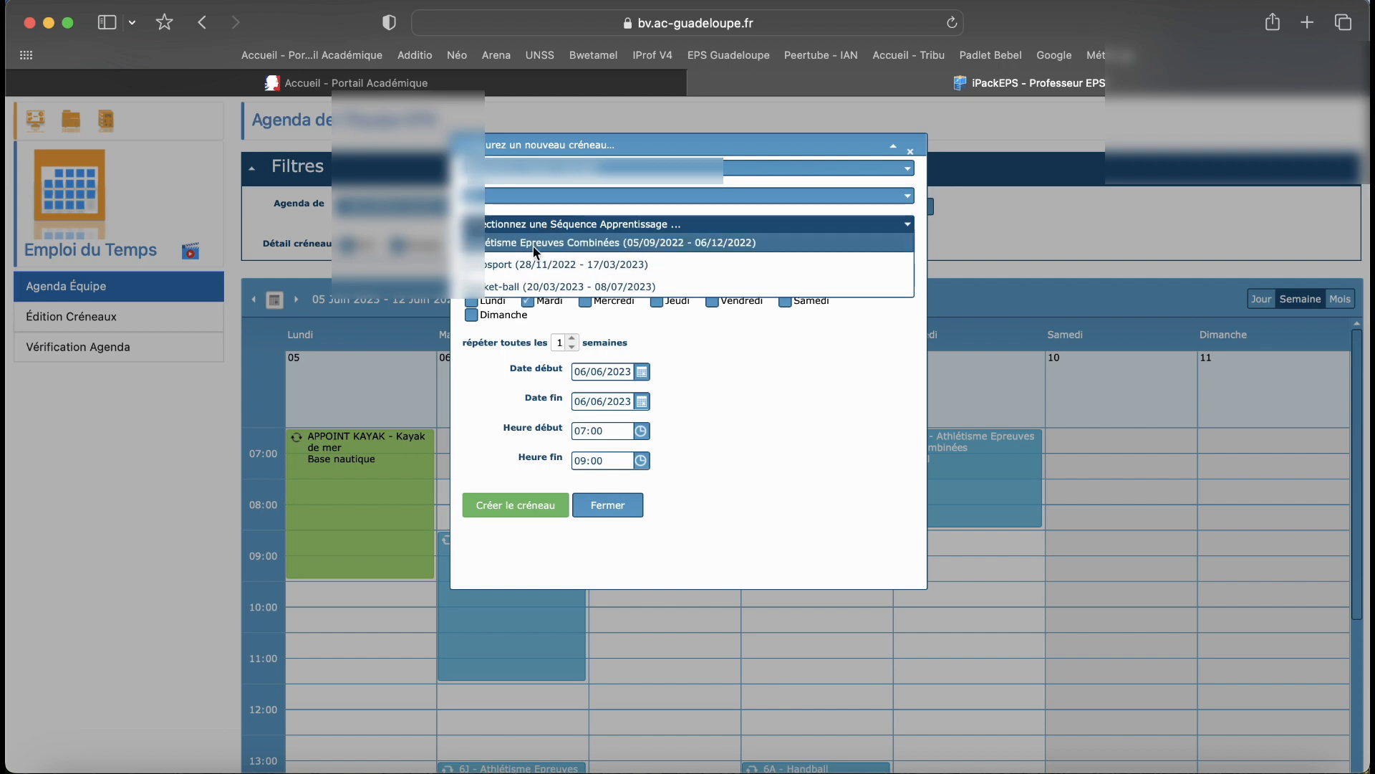
click(536, 244)
click(525, 255)
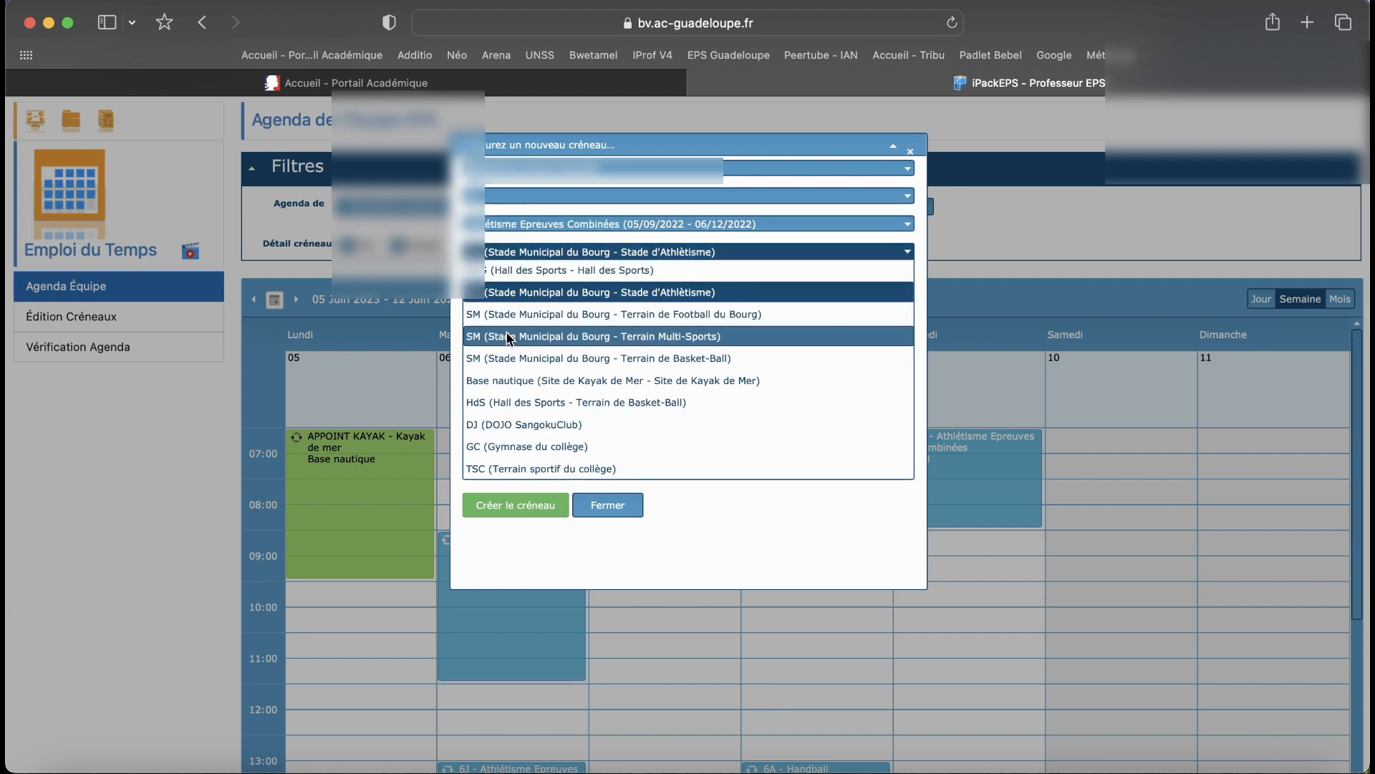
click(515, 313)
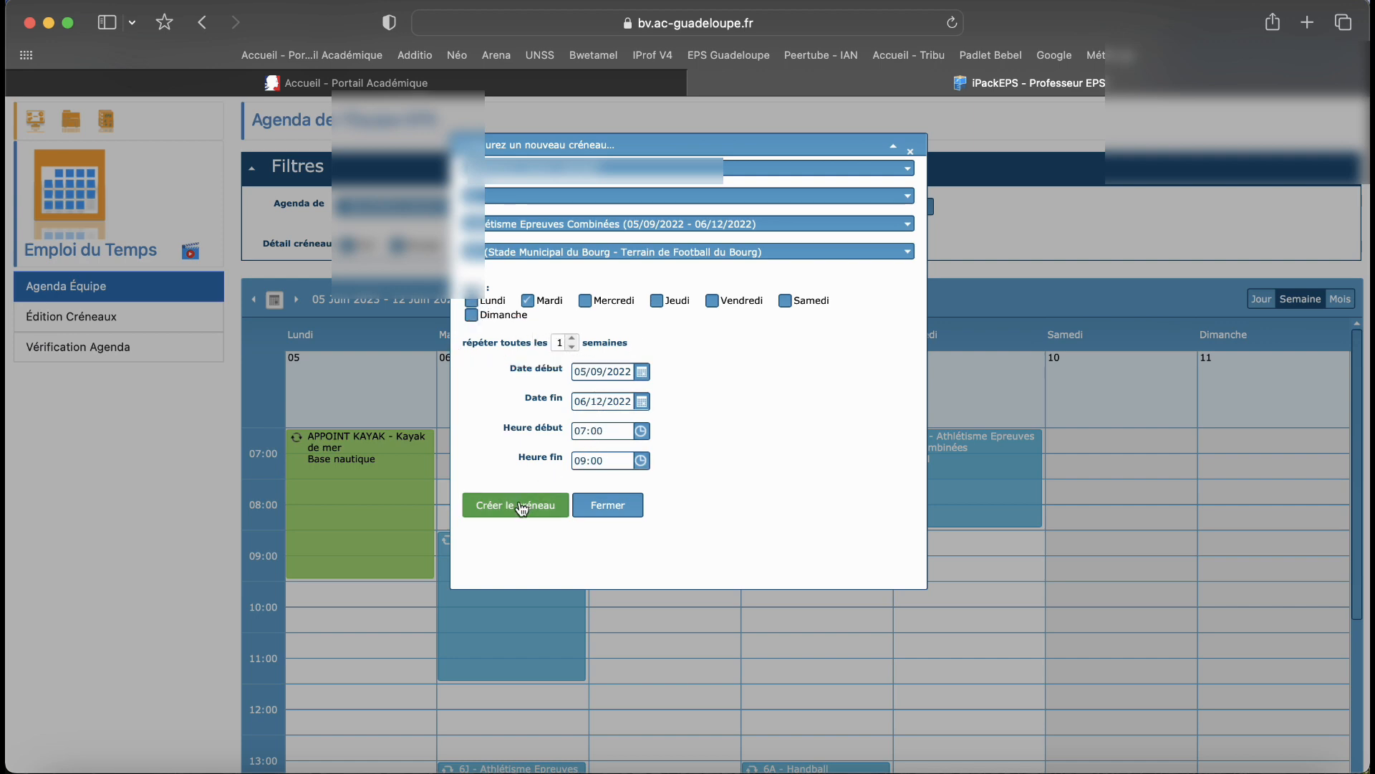
click(608, 505)
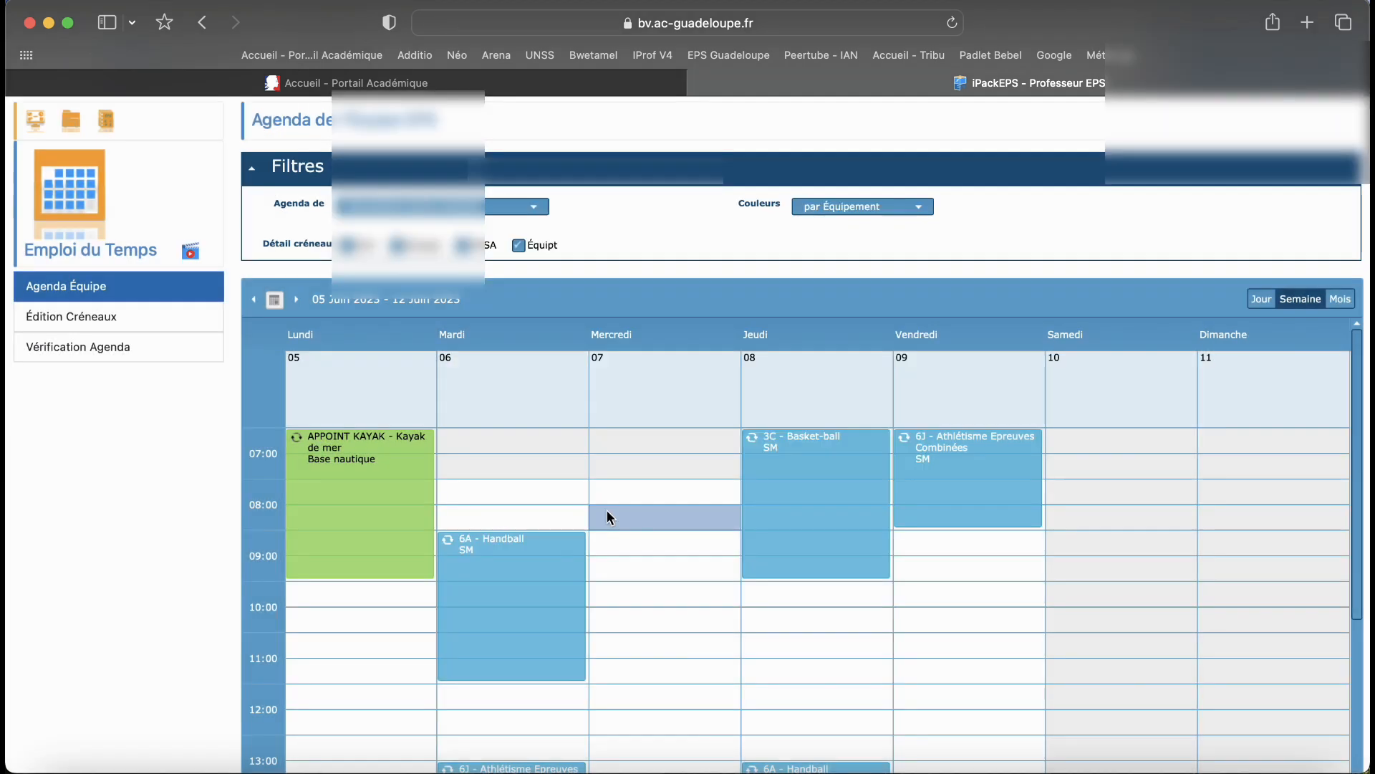
Review the teacher's slots in Édition Créneaux and the timetable checks in Vérification Agenda, and return to the Dossier EPS
click(150, 351)
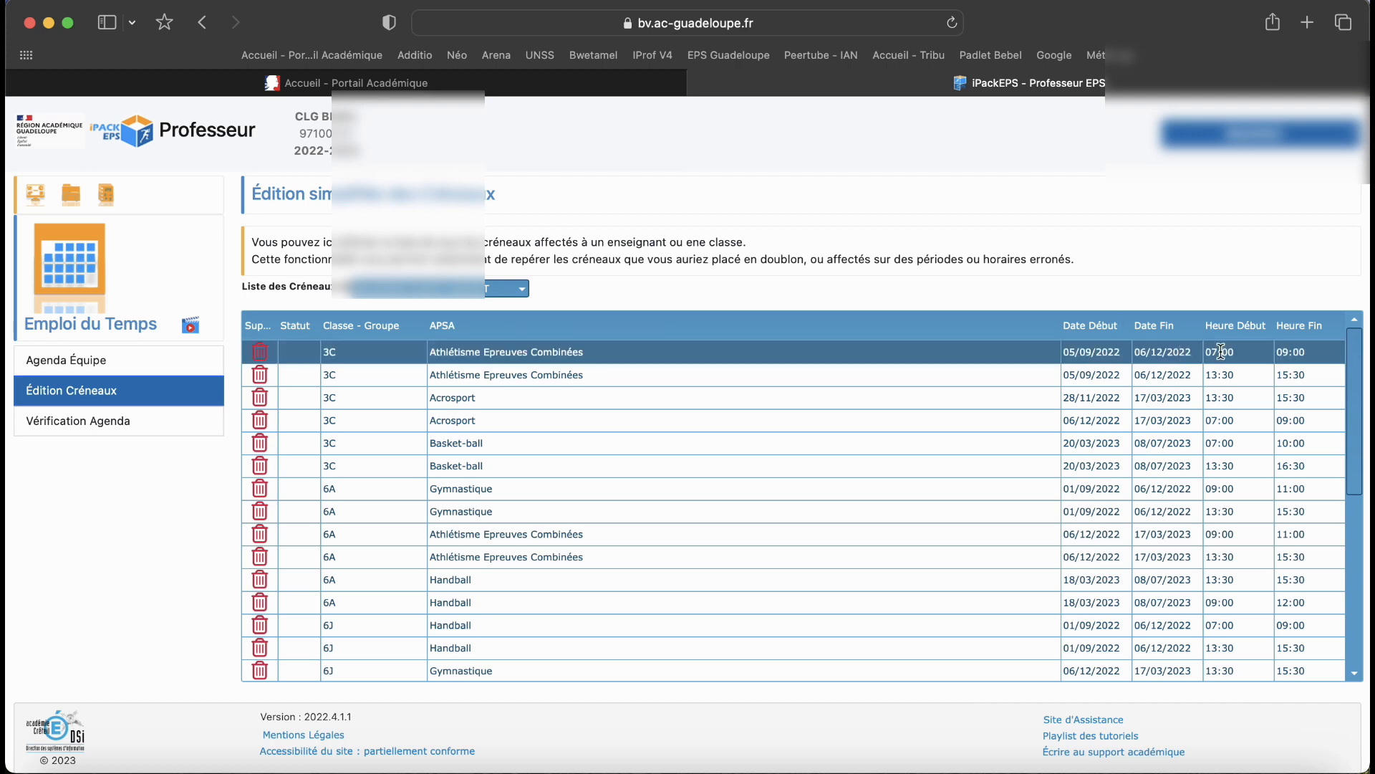
scroll(1163, 427, down, 5)
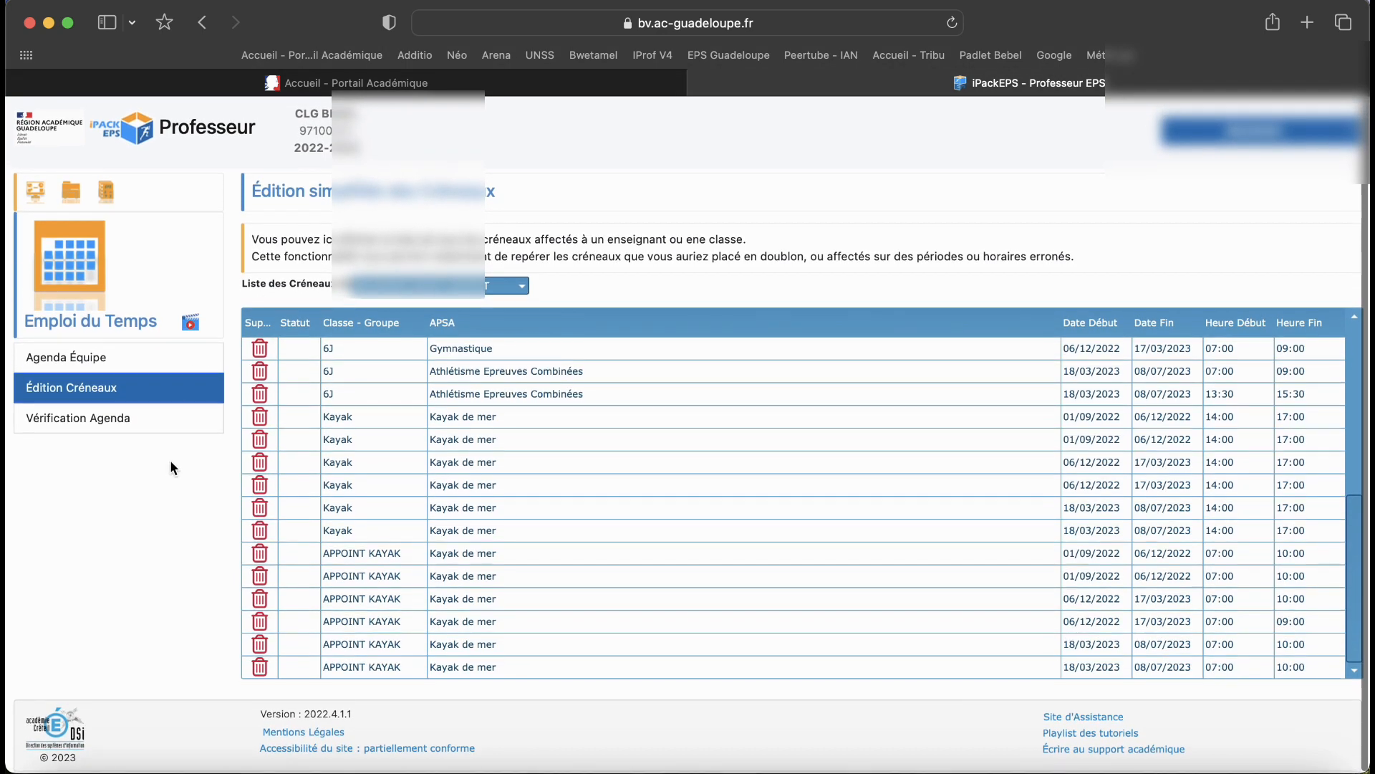
click(86, 420)
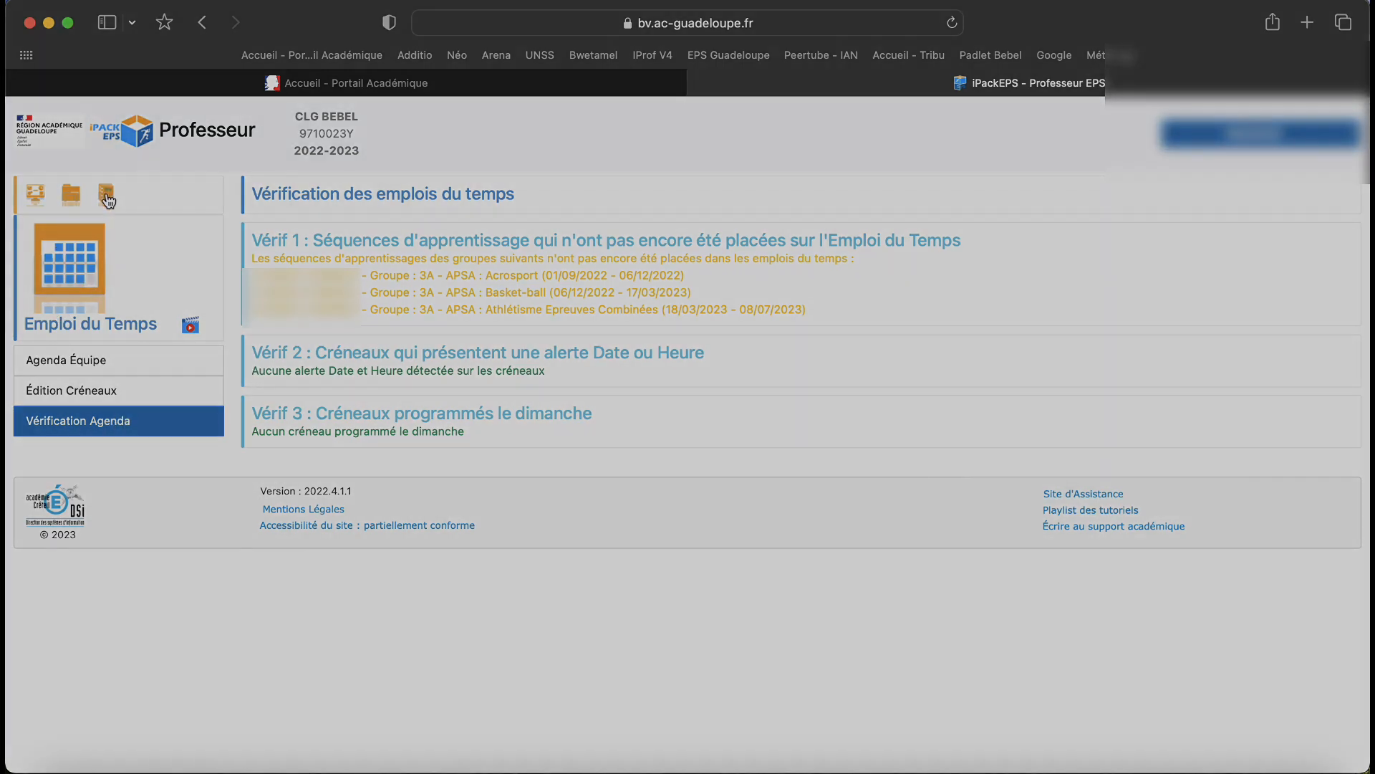
click(106, 192)
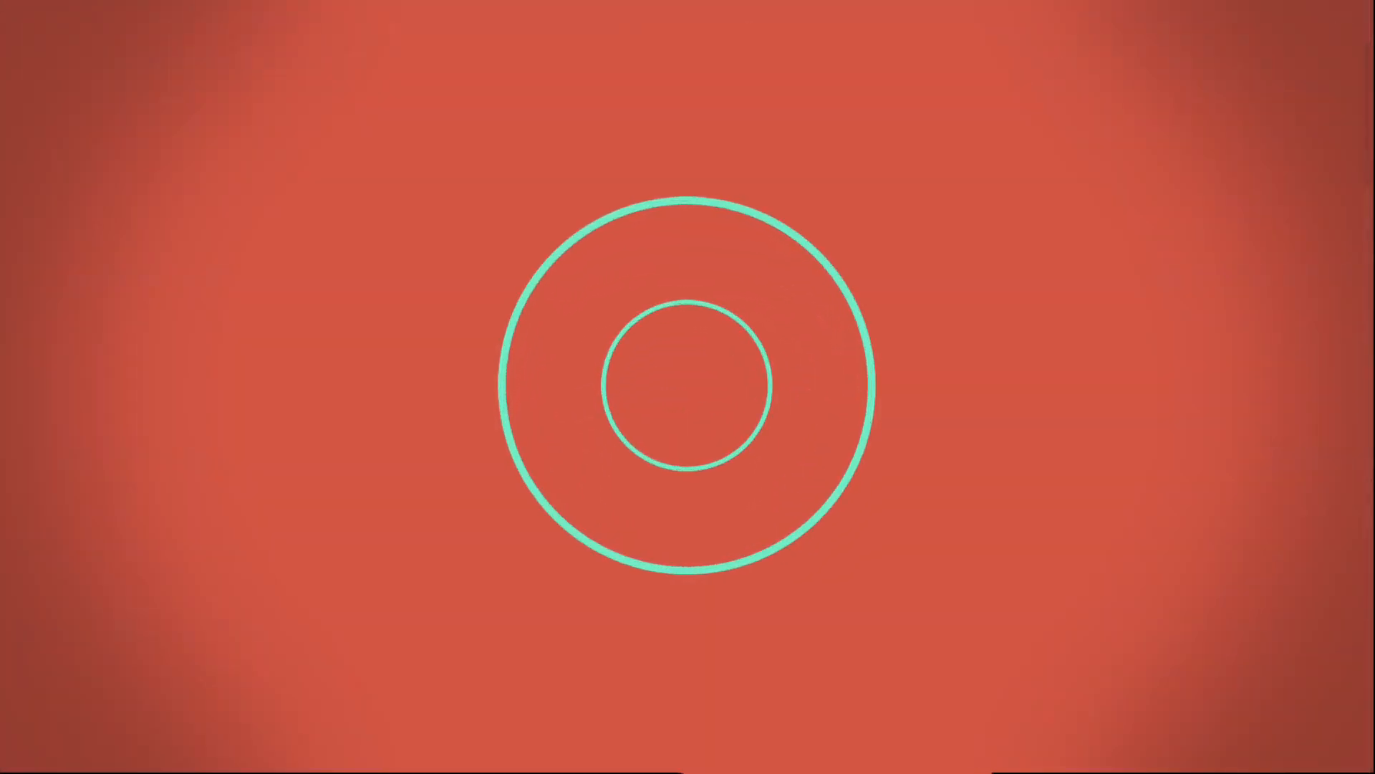